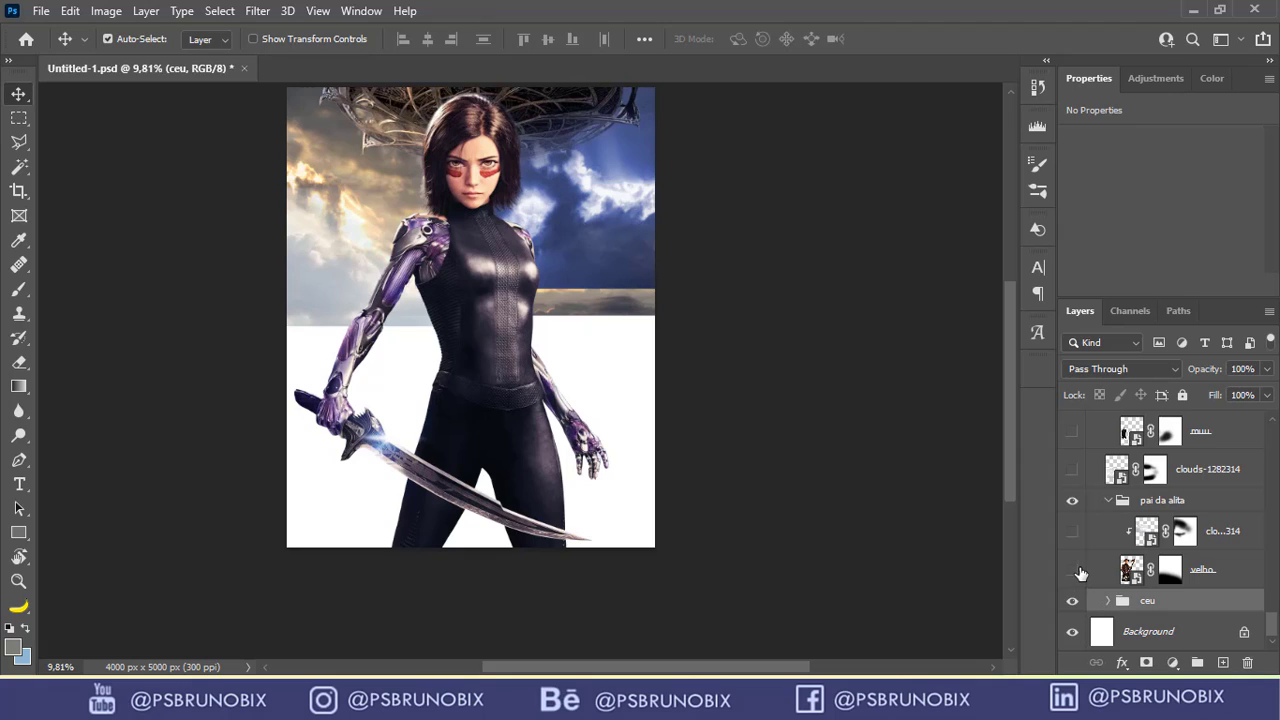
Make the "velho" layer in the "pai da alita" group visible, comparing the composition with and without it.
left_click(1077, 570)
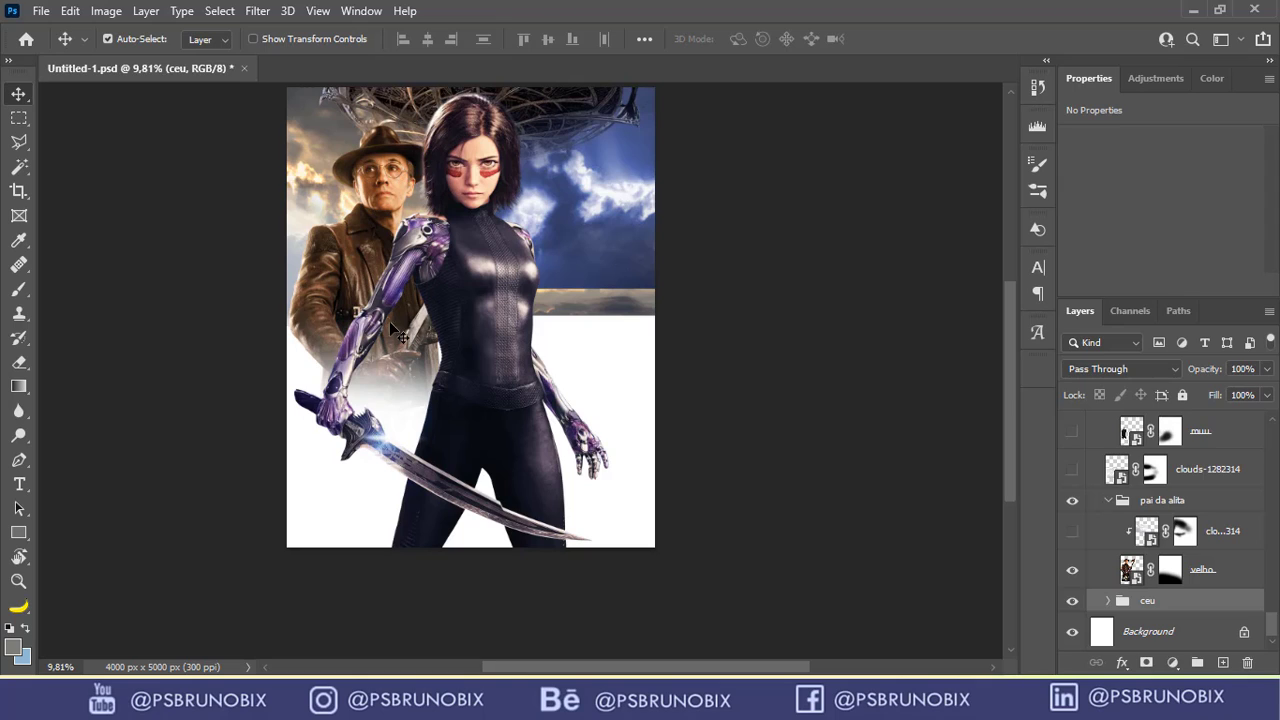
left_click(1190, 572)
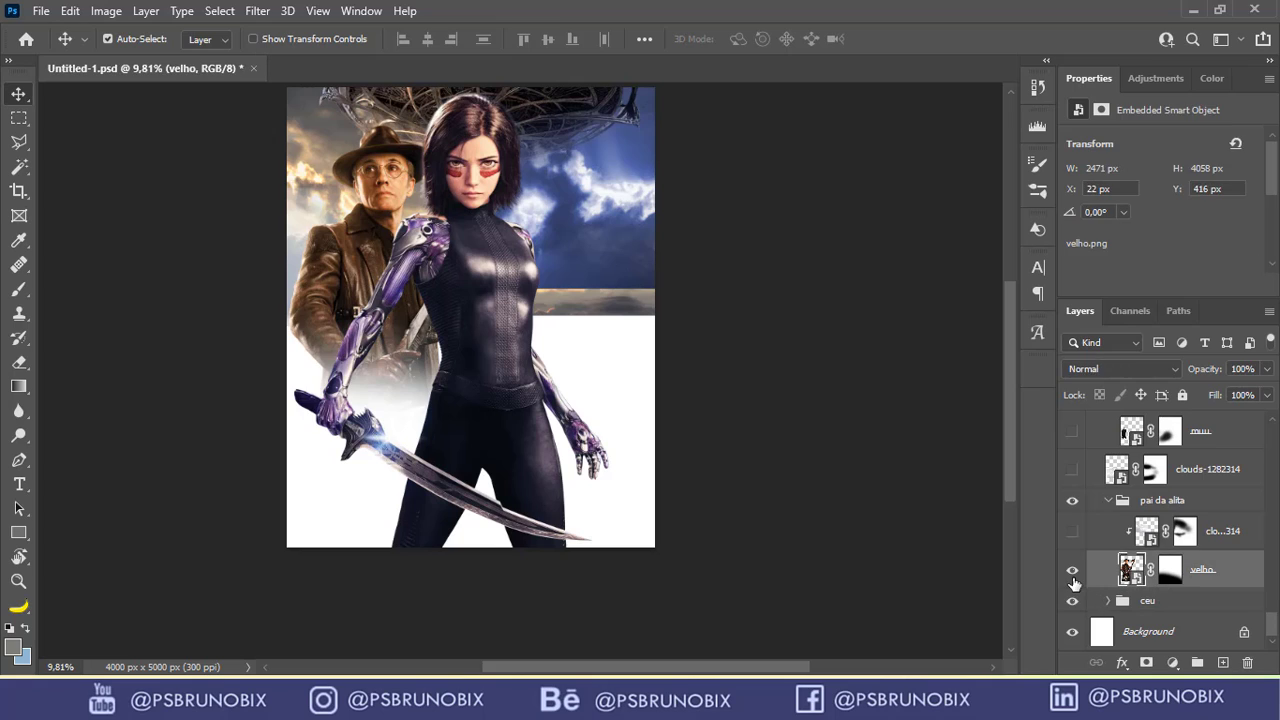
left_click(1072, 570)
left_click(1072, 570)
Show the masked clouds layer clipped to "velho", comparing it on and off, and collapse the "pai da alita" group.
left_click(1073, 532)
left_click(1073, 532)
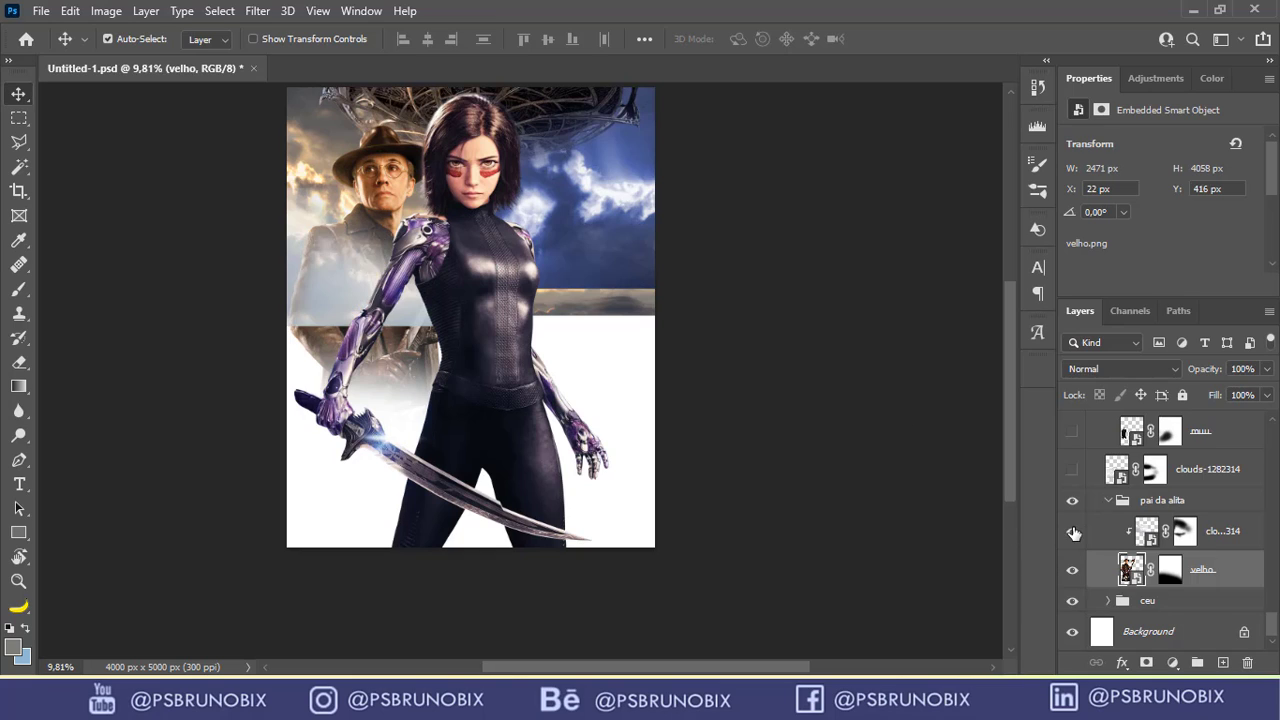
left_click(1073, 532)
left_click(1073, 532)
left_click(1183, 534)
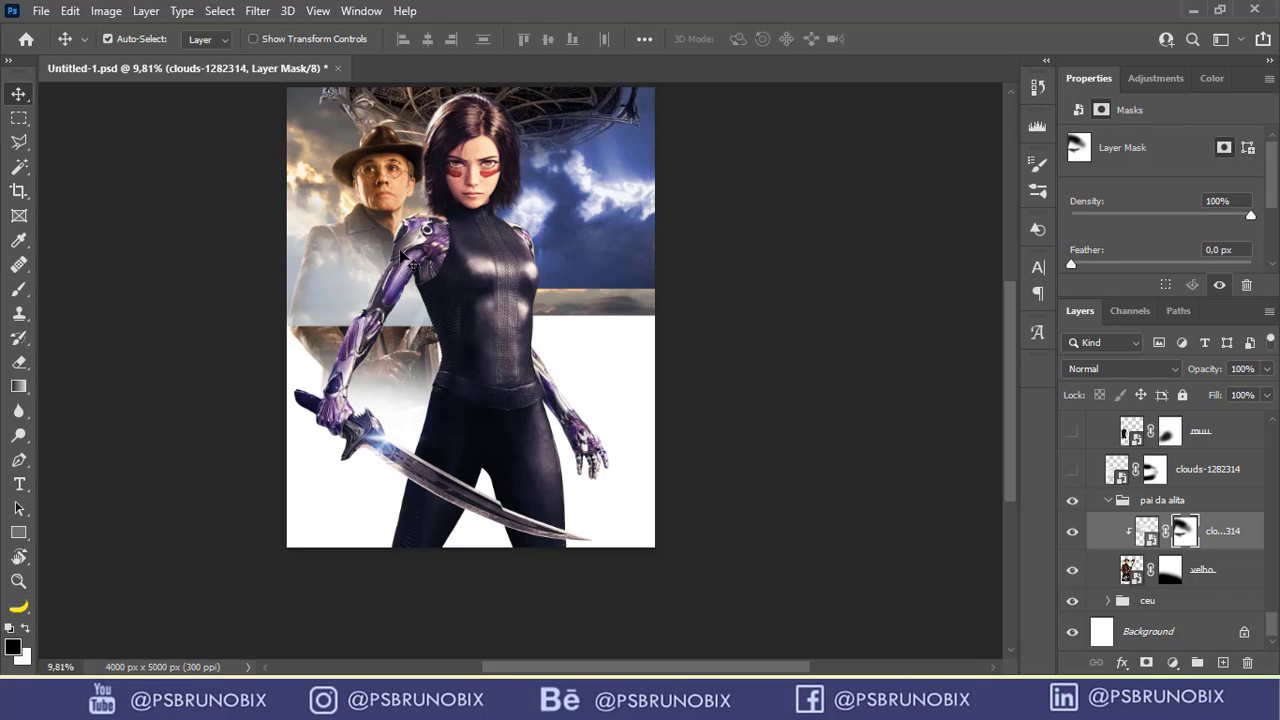
left_click(1147, 531)
left_click(1072, 531)
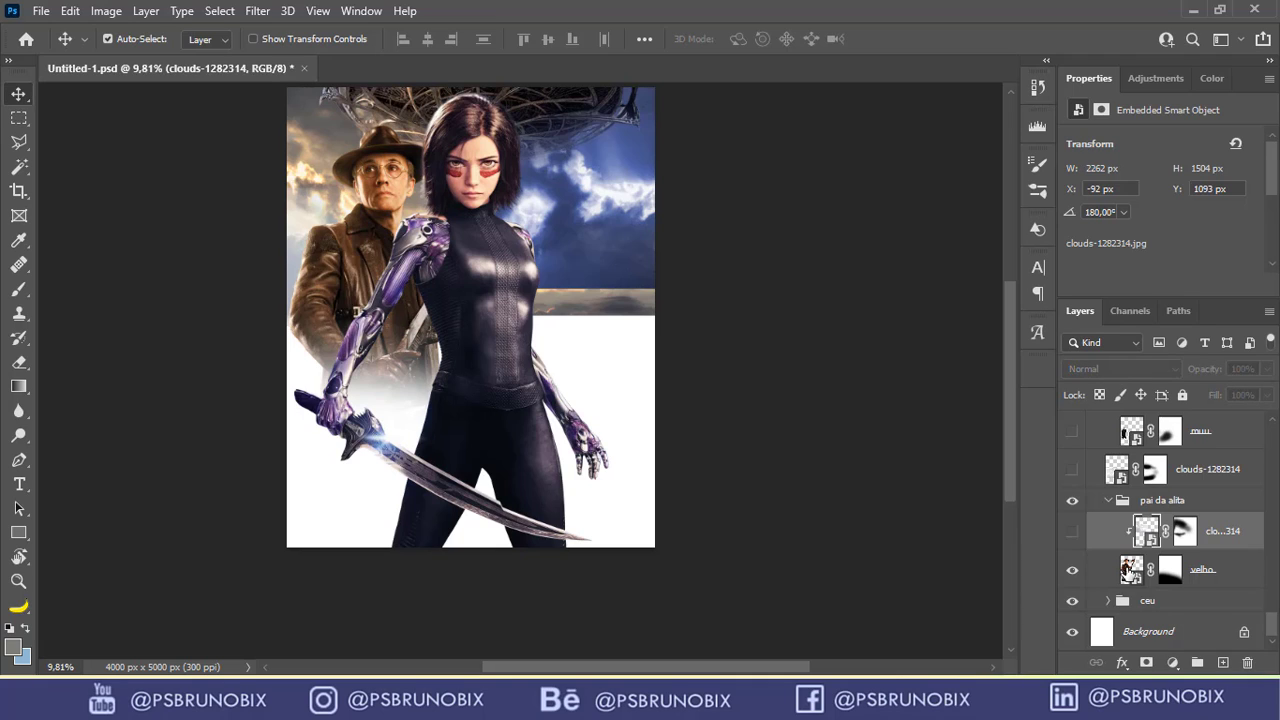
left_click(1072, 531)
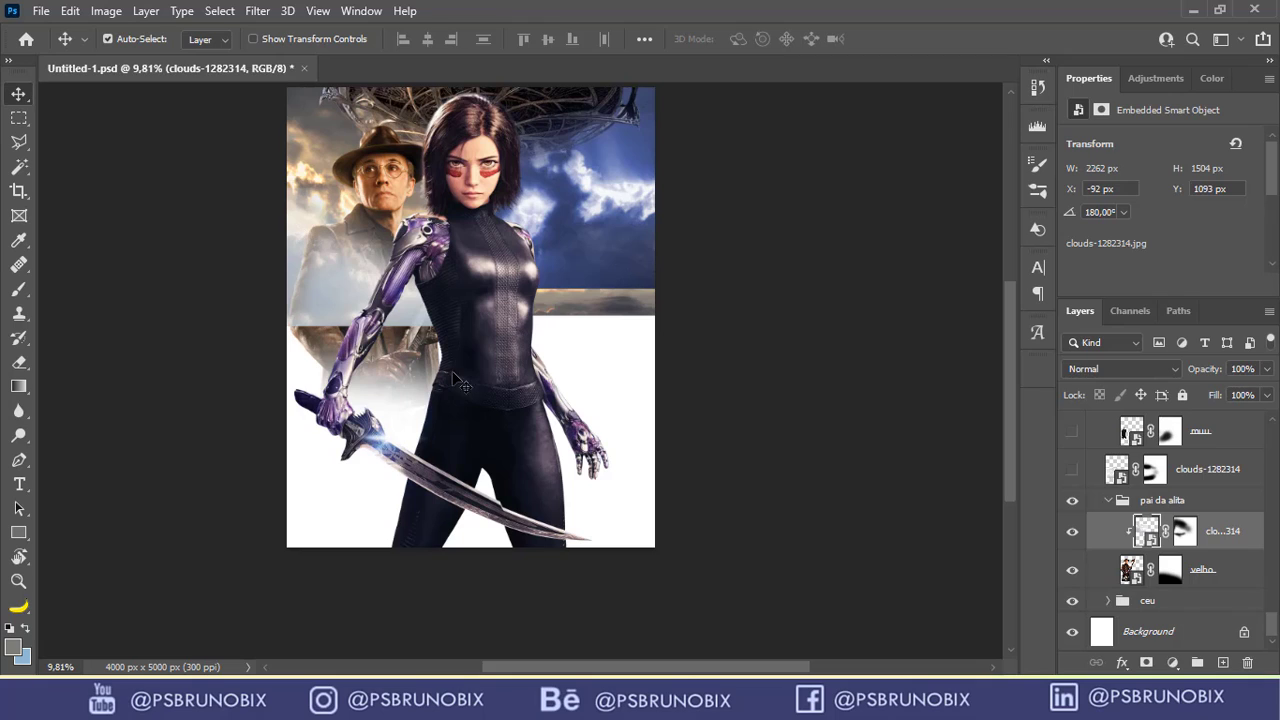
left_click(1109, 501)
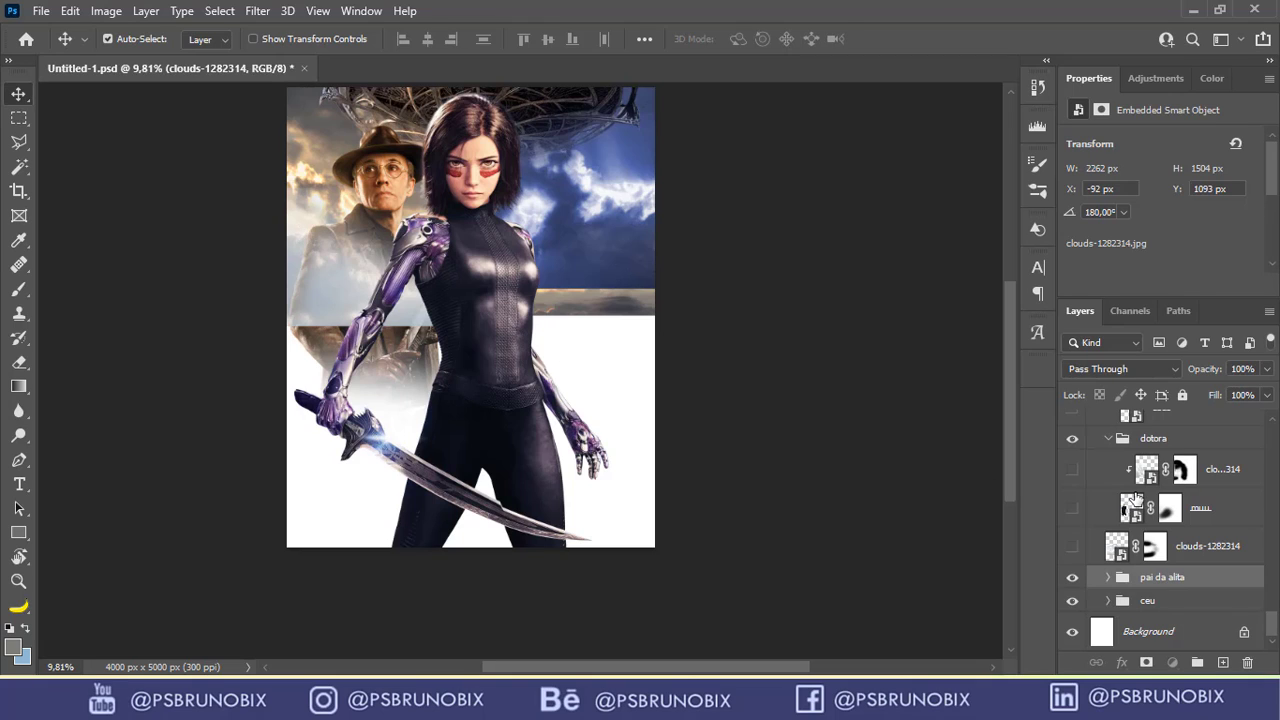
Make the "clouds-1282314" layer above the "pai da alita" group visible, comparing the composition with and without it.
left_click(1074, 546)
left_click(1073, 546)
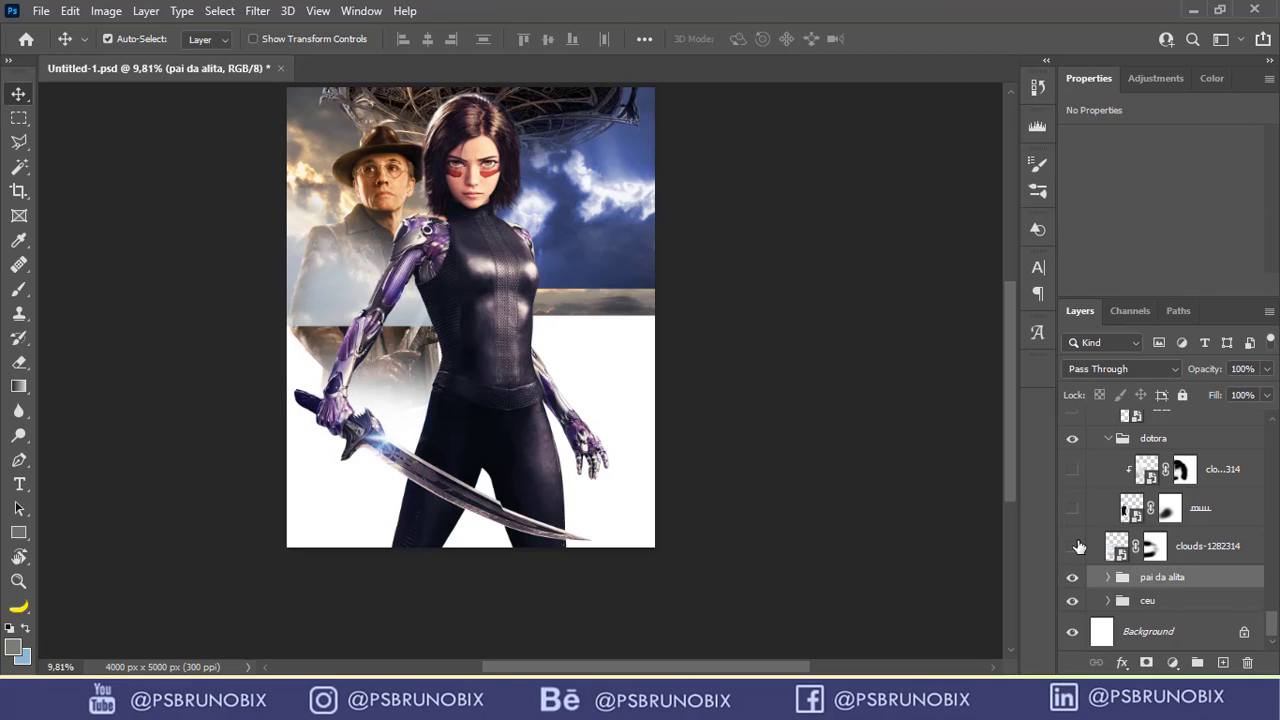
left_click(1073, 546)
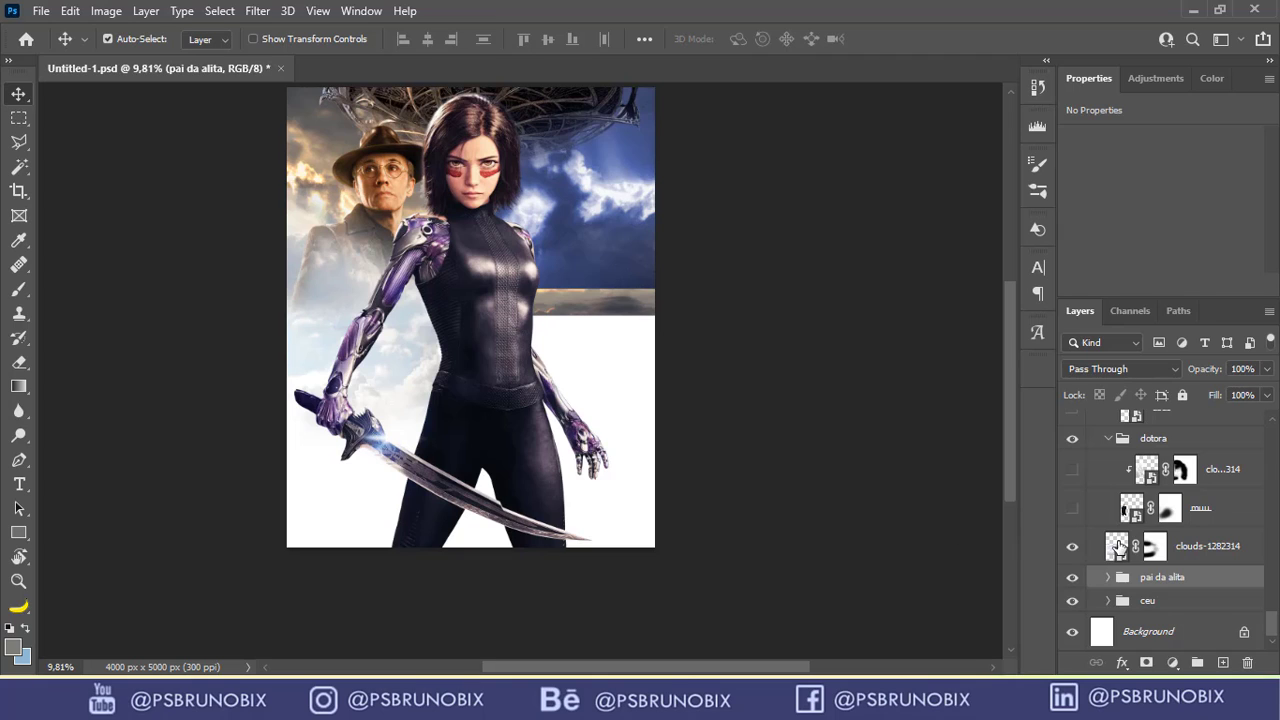
left_click(1072, 547)
left_click(1072, 547)
Show the "muu" layer and its clipped clouds layer in the "dotora" group, and collapse the group.
left_click(1215, 524)
left_click(1072, 508)
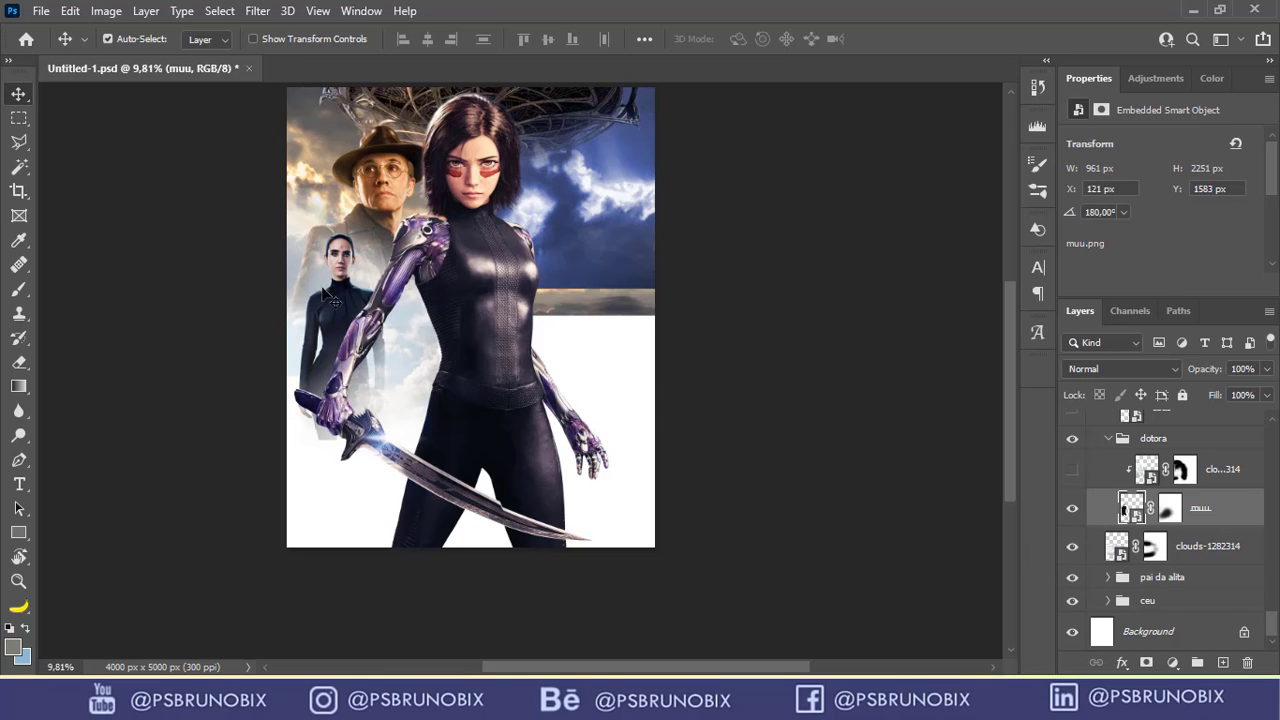
left_click(1075, 470)
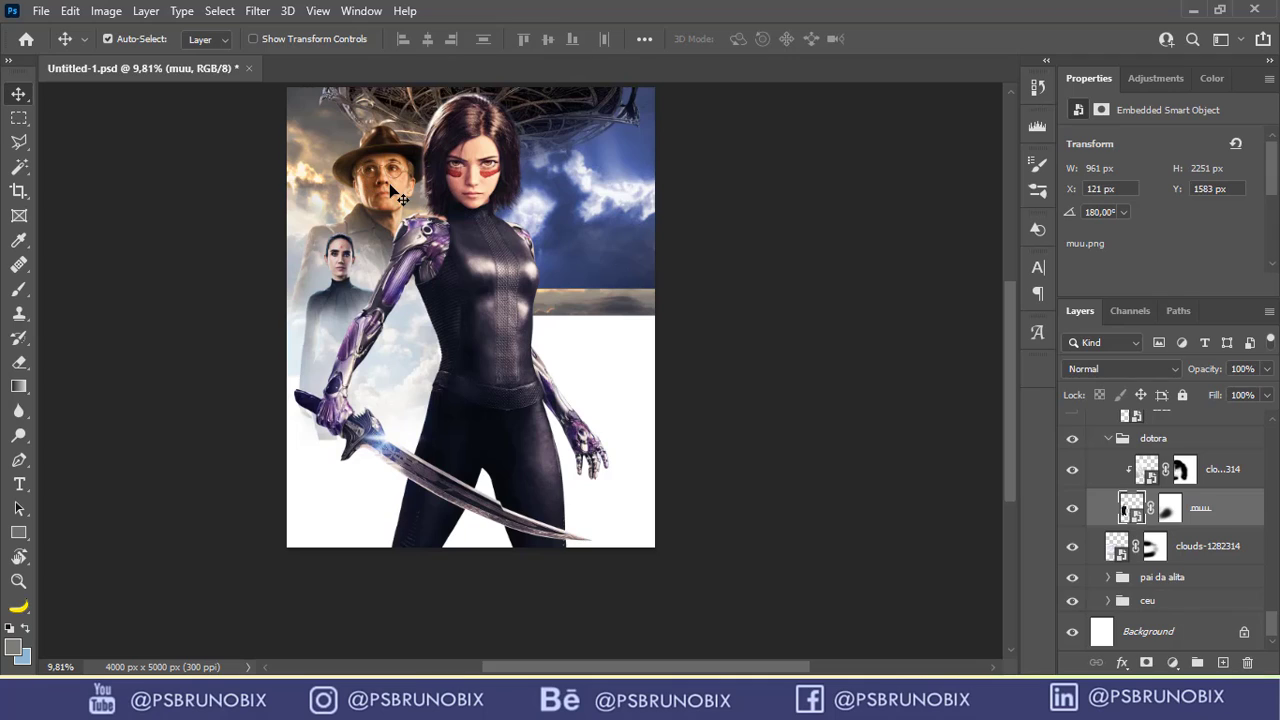
left_click(1074, 470)
left_click(1074, 470)
left_click(1204, 473)
scroll(1205, 490, "up", 2)
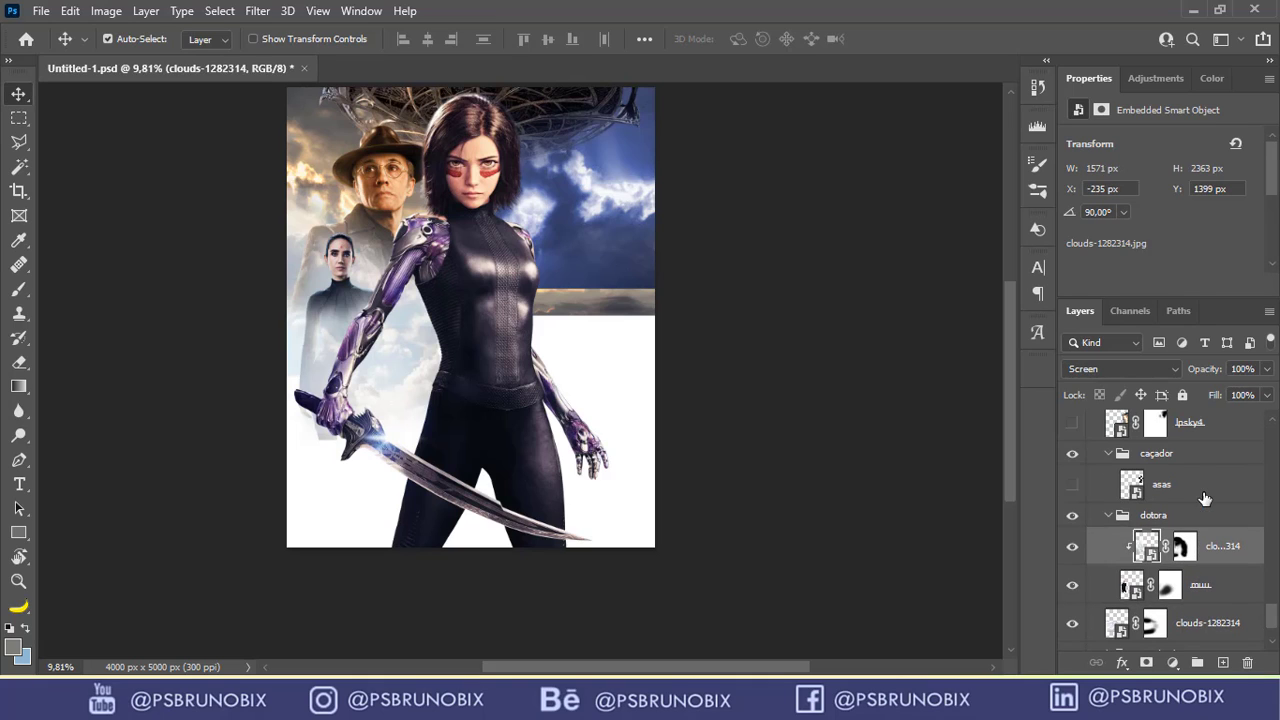
left_click(1118, 518)
left_click(1108, 515)
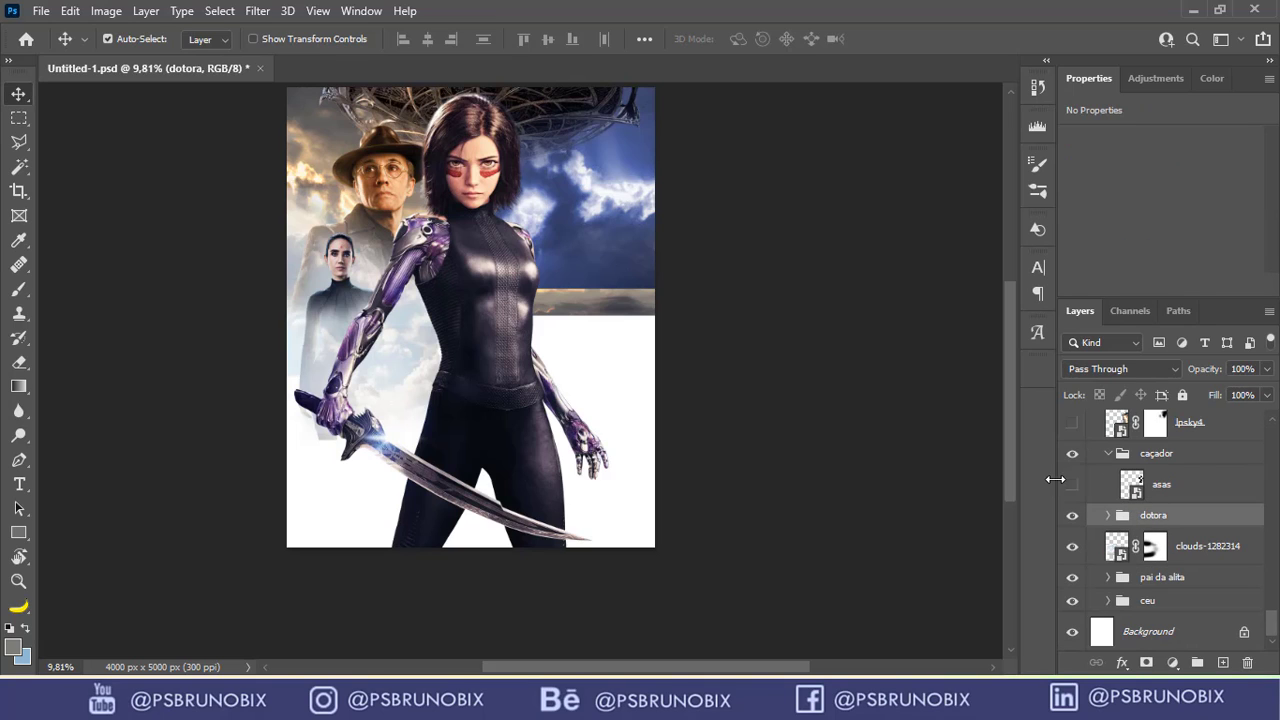
Show the "asas" layer in the "caçador" group and collapse the group.
left_click(1073, 486)
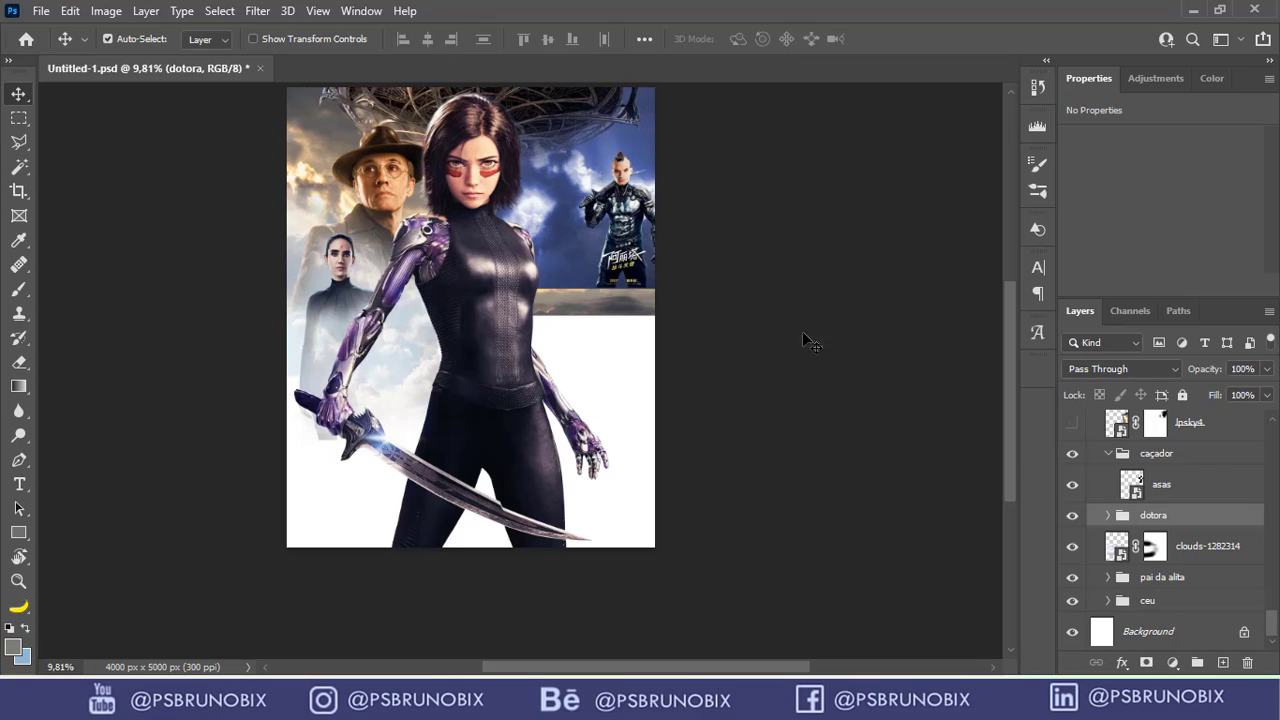
left_click(1180, 498)
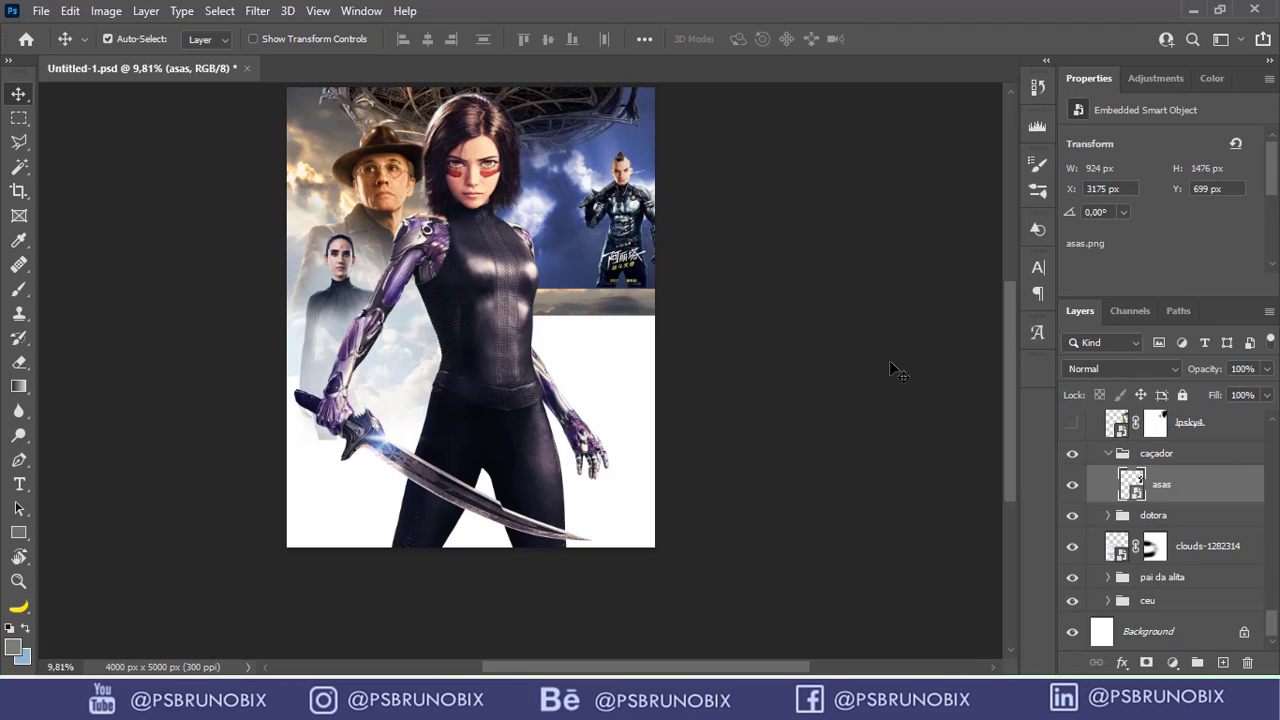
scroll(1100, 520, "up", 3)
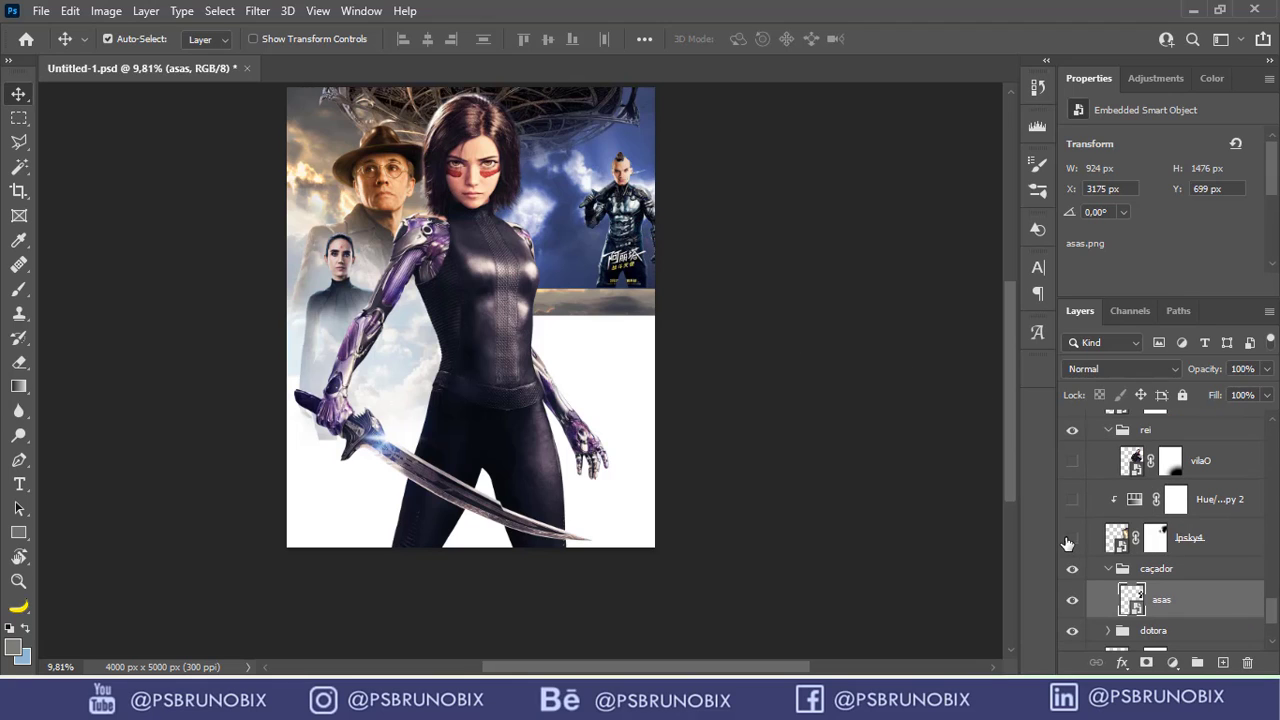
left_click(1107, 569)
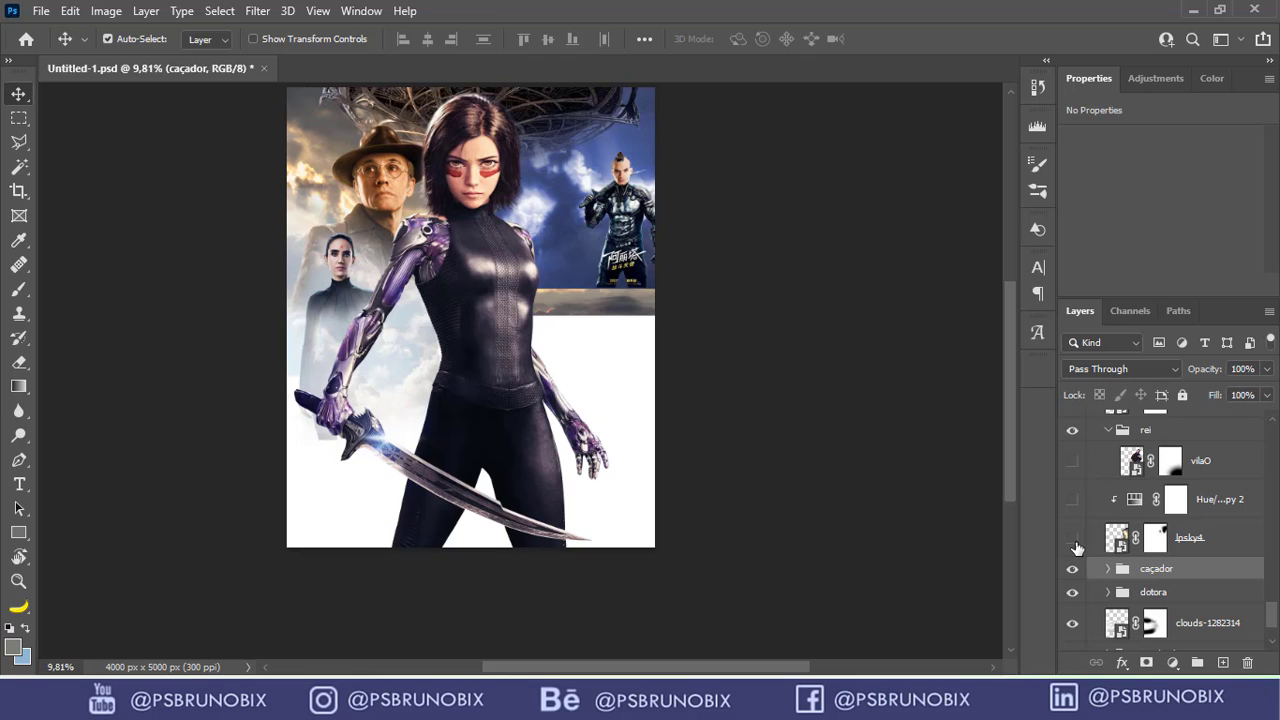
Show the "lpsky4" sky layer, comparing it on and off, and the Hue/Saturation adjustment clipped to it.
left_click(1072, 541)
left_click(1072, 541)
left_click(1072, 541)
left_click(1072, 541)
left_click(1072, 541)
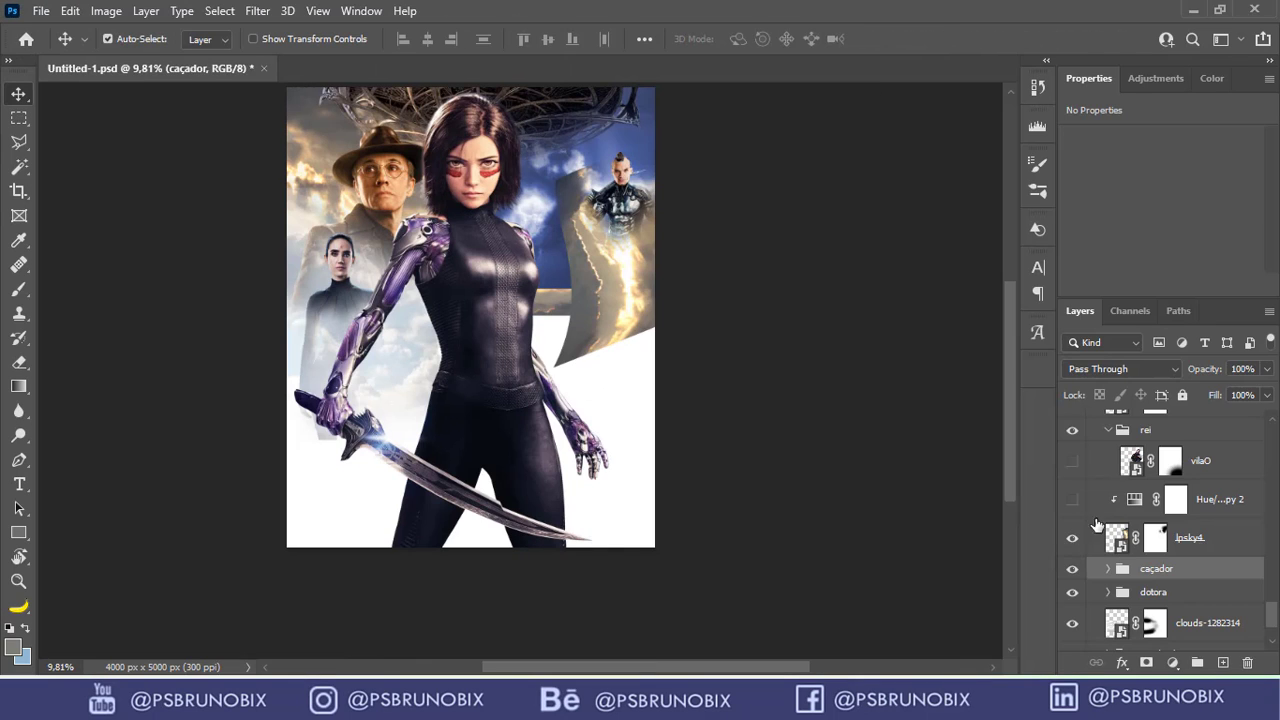
left_click(1099, 547)
left_click(1072, 541)
left_click(1072, 541)
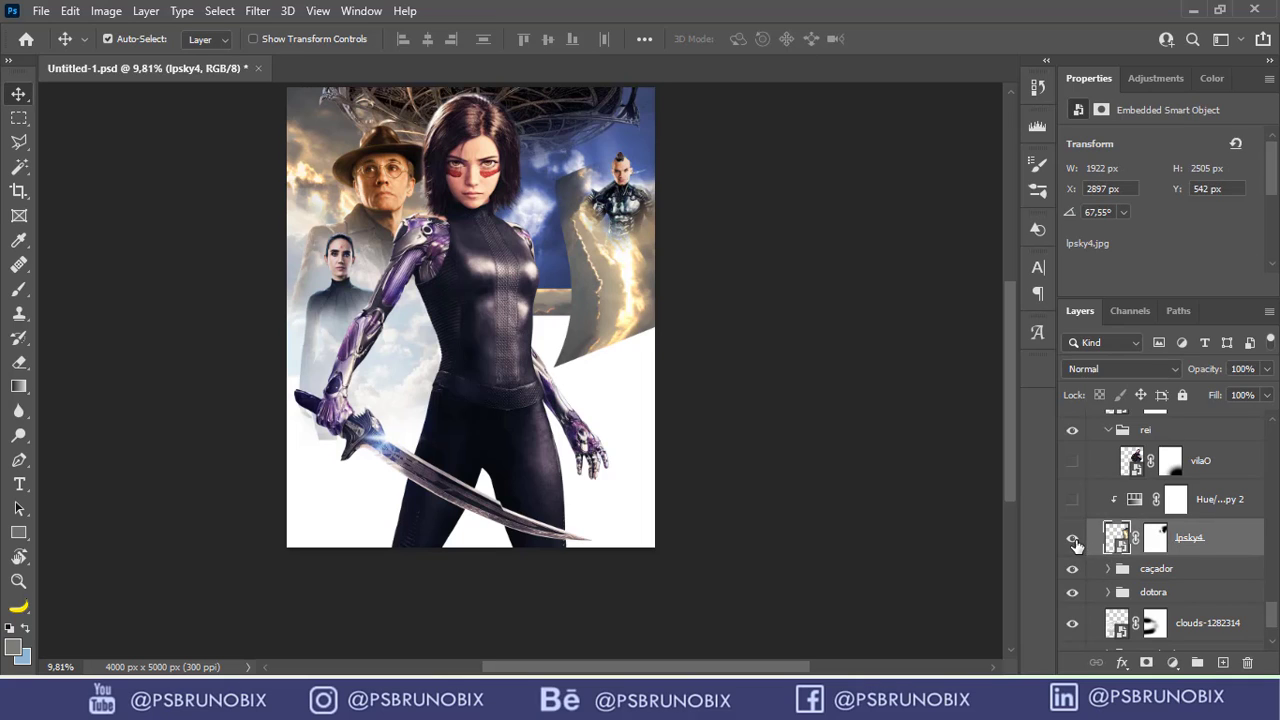
left_click(1072, 499)
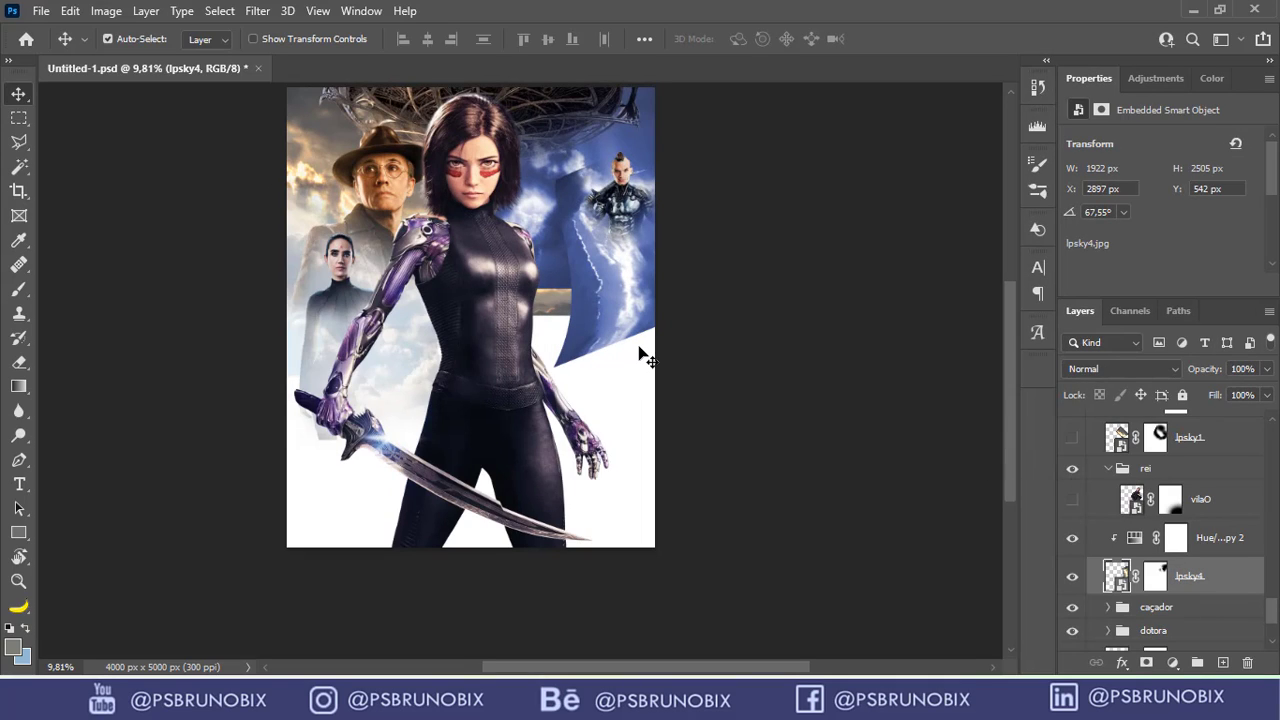
left_click(1075, 541)
Show the "vilaO" layer in the "rei" group, compare it against the sky layers beneath, and collapse the group.
scroll(1224, 570, "up", 1)
left_click(1073, 538)
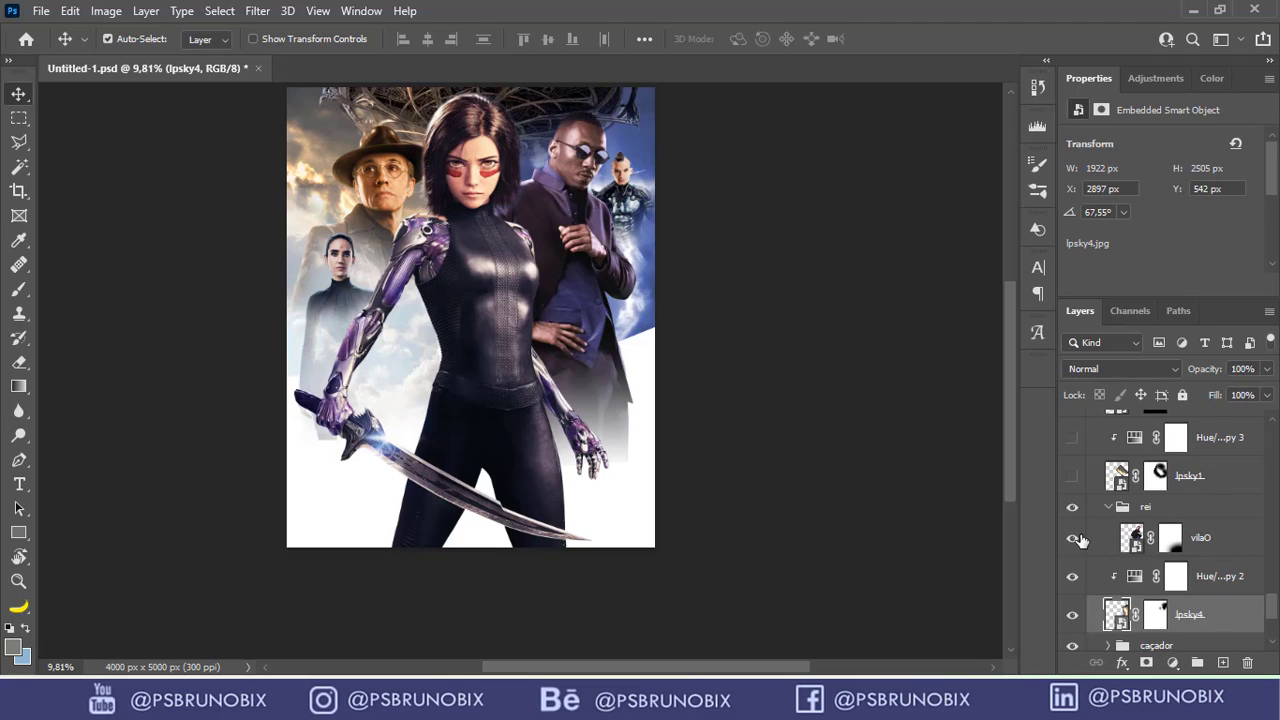
left_click(1073, 538)
left_click(1073, 538)
left_click(1158, 620)
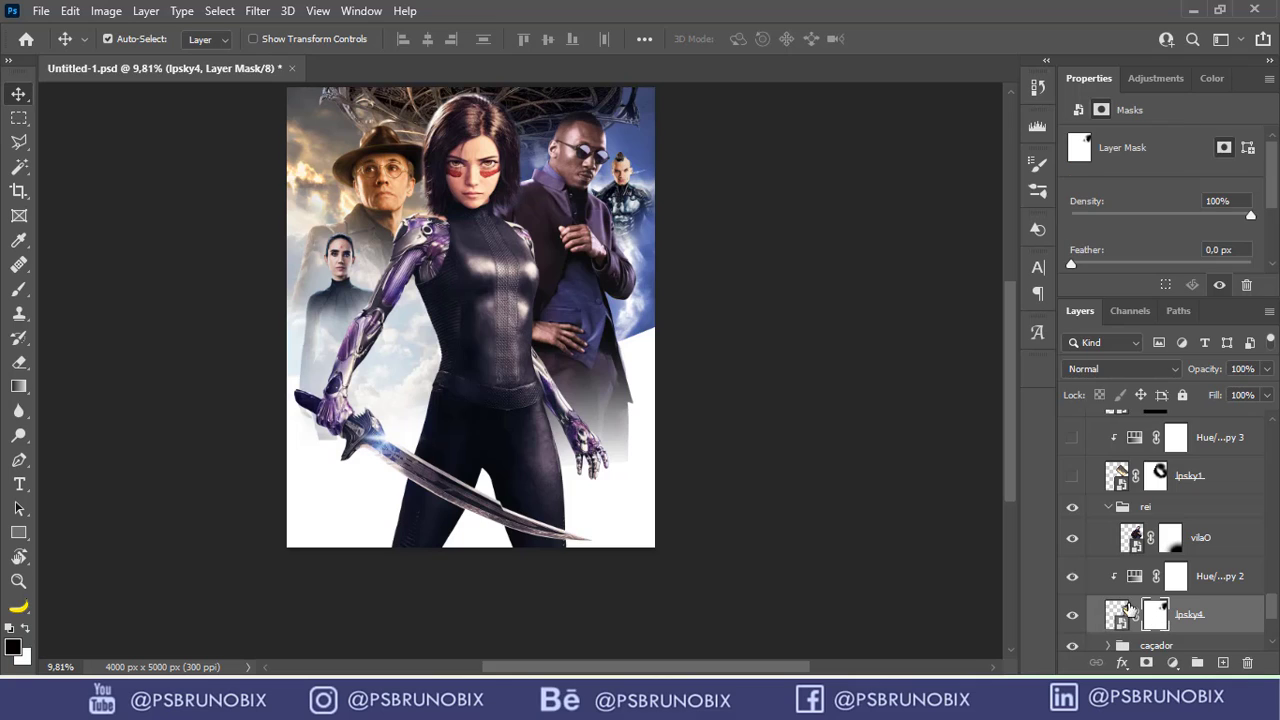
left_click(1071, 578)
left_click(1071, 578)
left_click(1130, 535)
left_click(1109, 508)
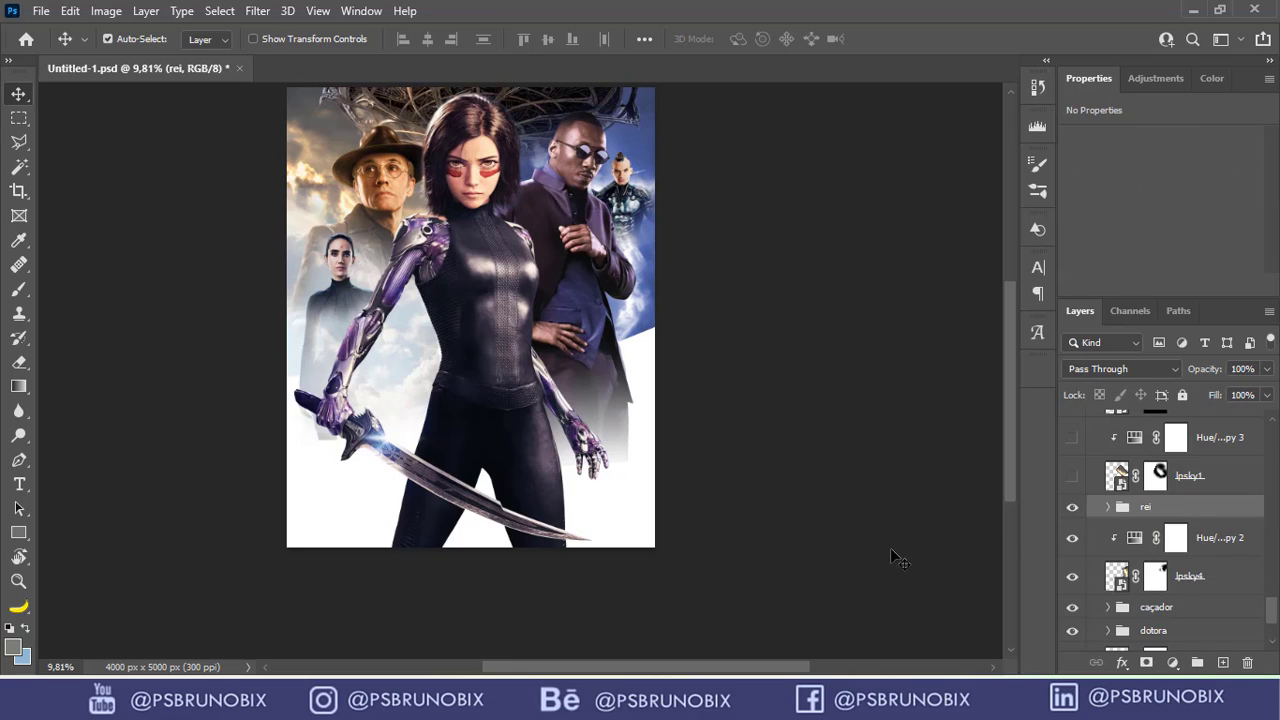
Show the "lpsky1" sky layer above the "rei" group and the Hue/Saturation adjustment clipped to it.
left_click(1072, 477)
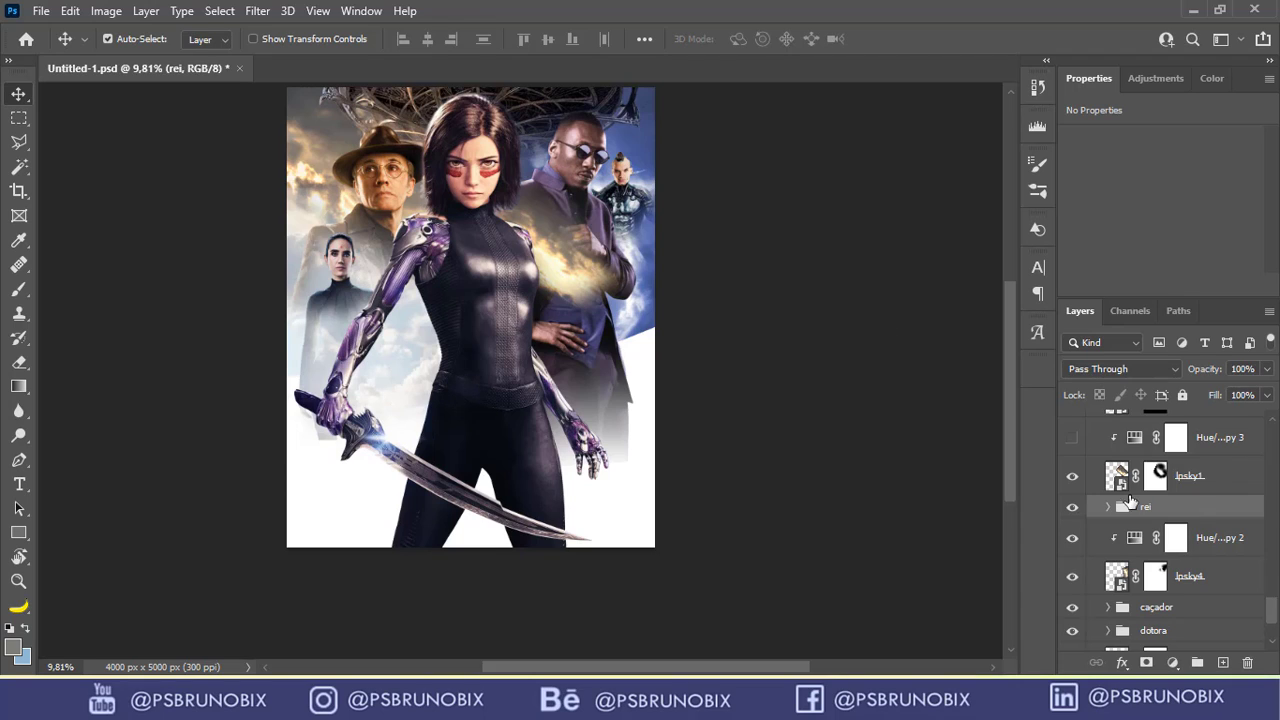
left_click(1072, 478)
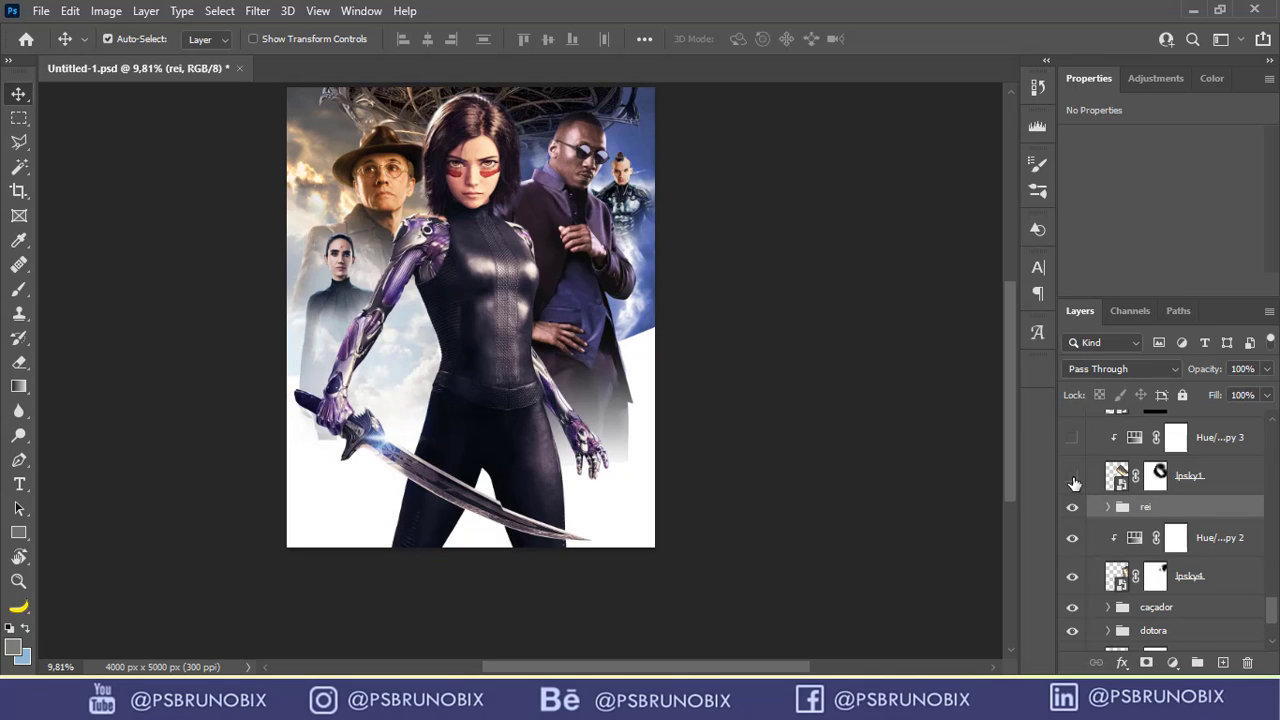
left_click(1074, 480)
scroll(1130, 470, "up", 2)
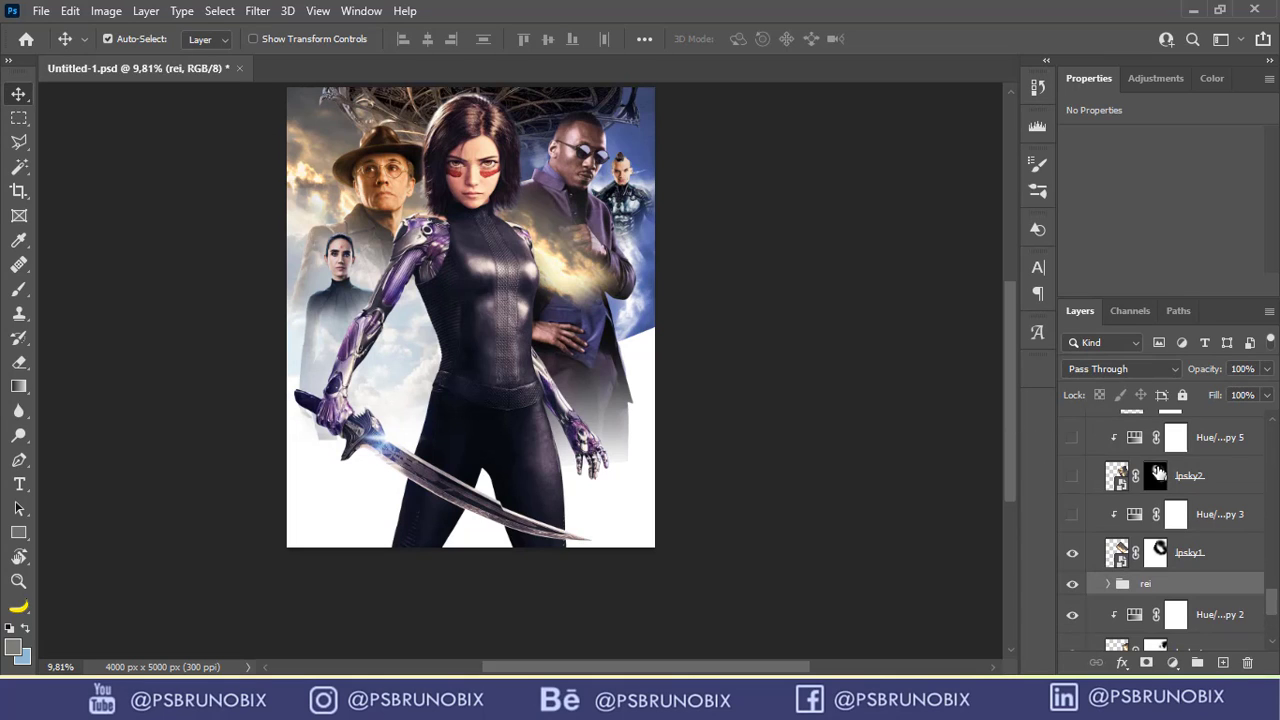
left_click(1073, 516)
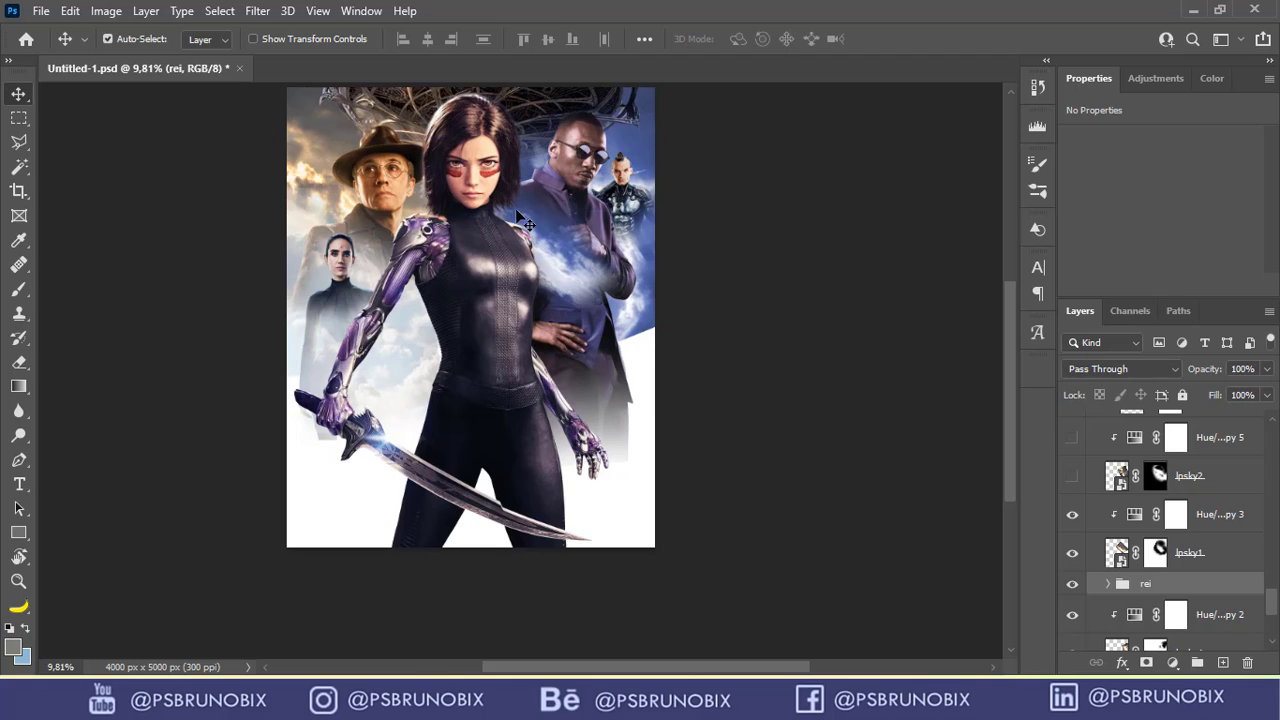
Try a different hue on the Hue/Saturation adjustment clipped to "lpsky1", and undo the change.
left_click(1115, 516)
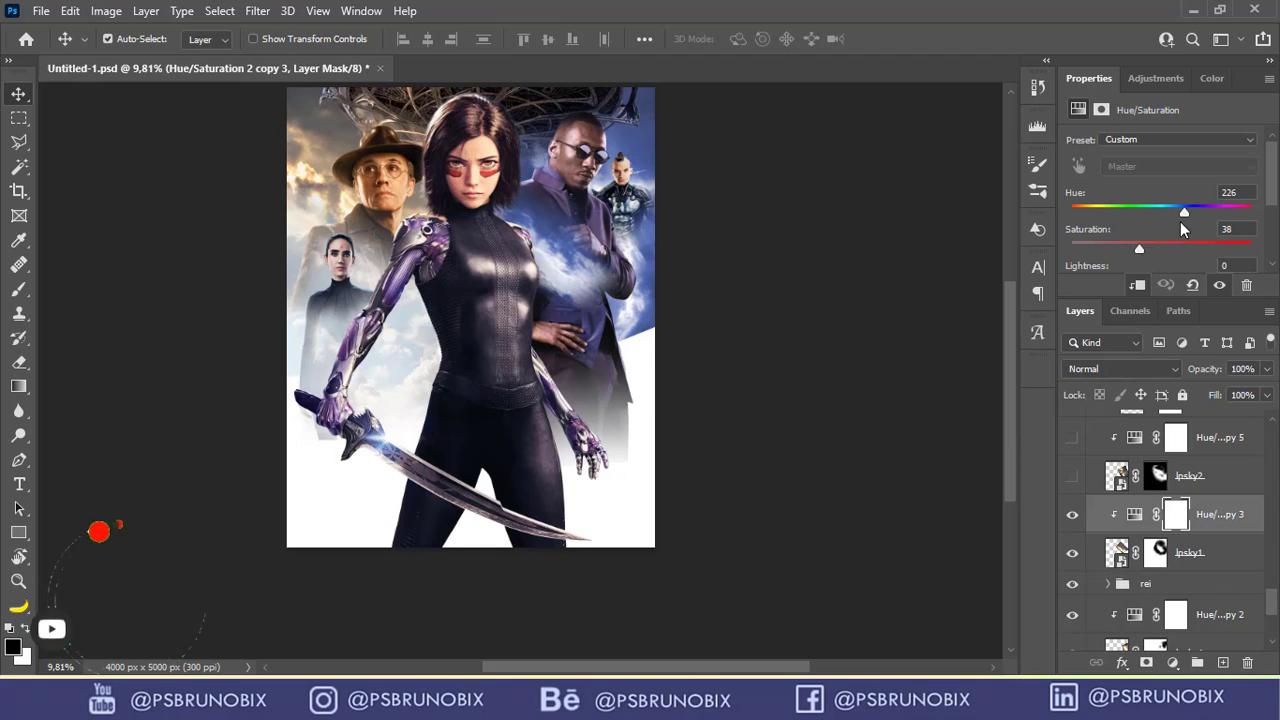
left_click_drag(1184, 212, 1115, 212)
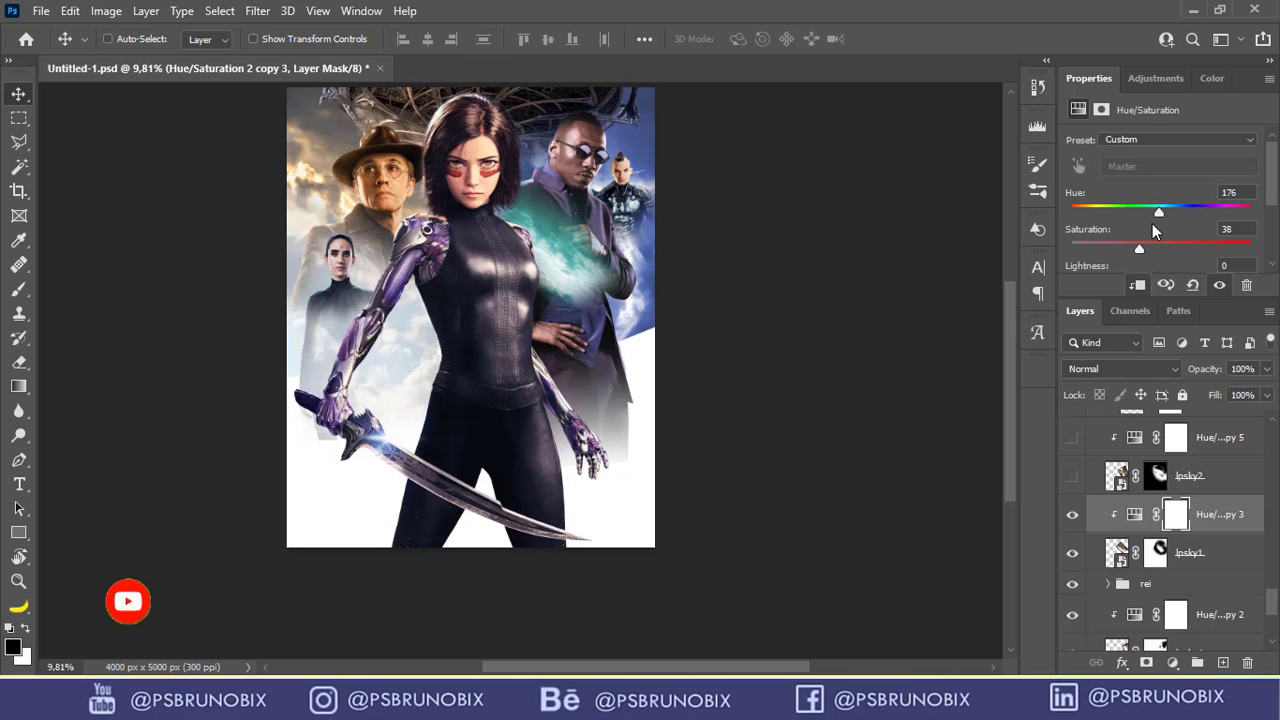
key("ctrl+z")
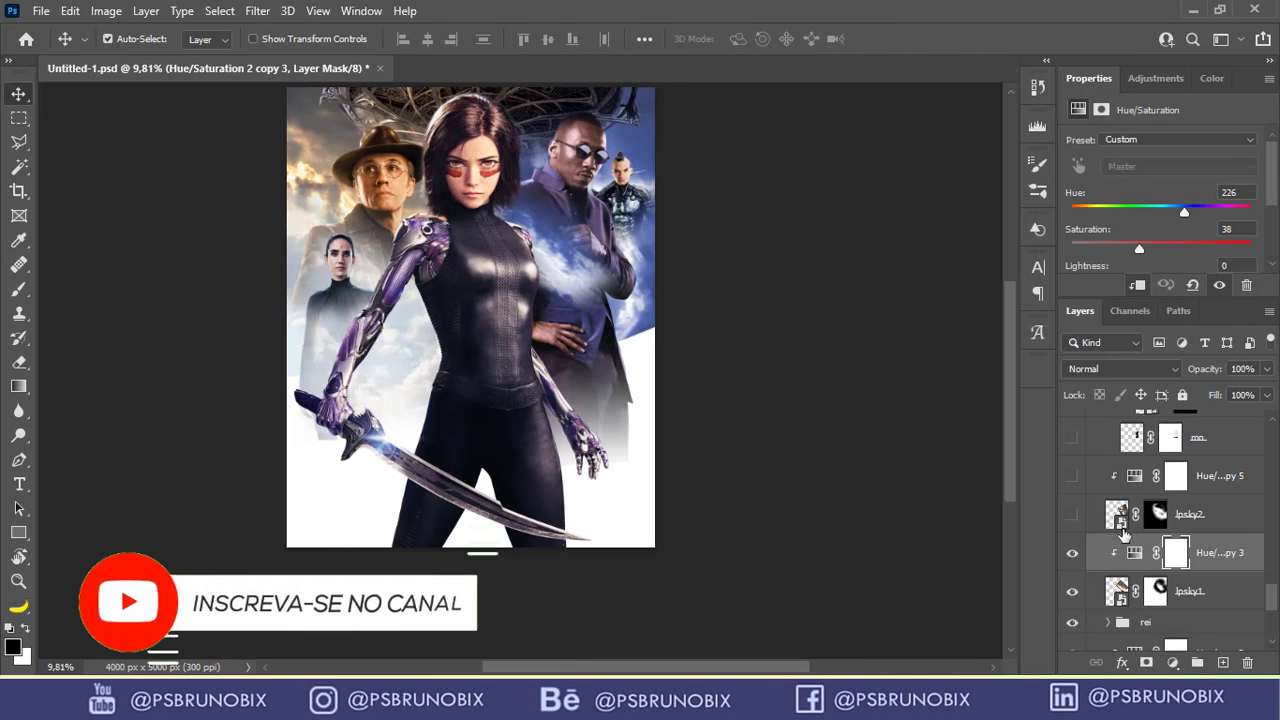
Show the "lpsky2" sky layer and the Hue/Saturation adjustment clipped to it.
left_click(1072, 514)
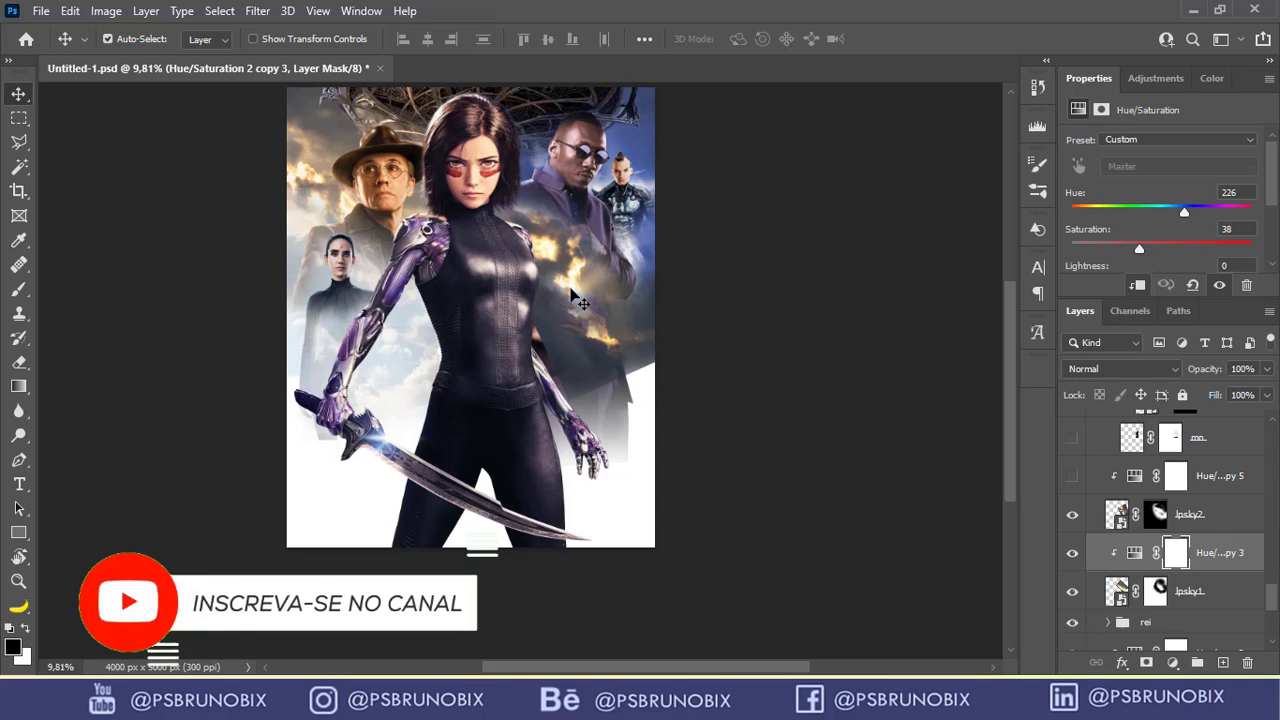
left_click(1072, 476)
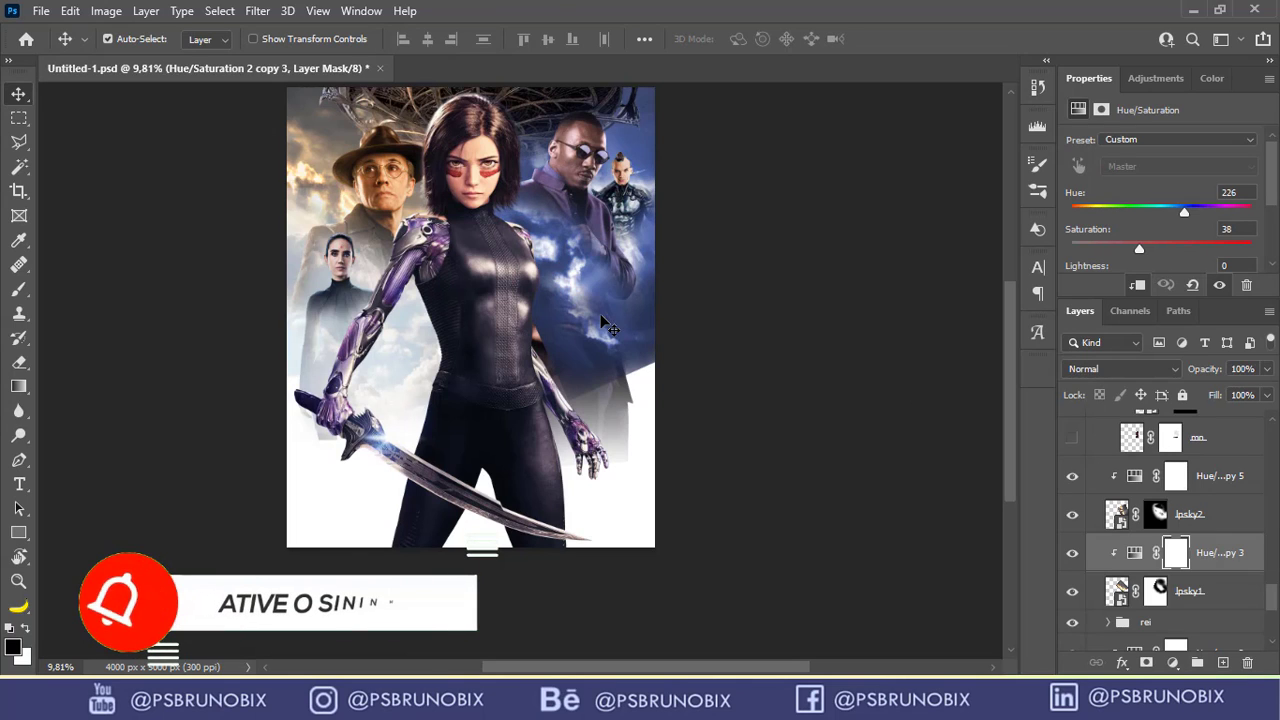
Show the layer of the woman in the red hood and examine her blend with the sky up close.
scroll(1120, 535, "up", 1)
left_click(1072, 514)
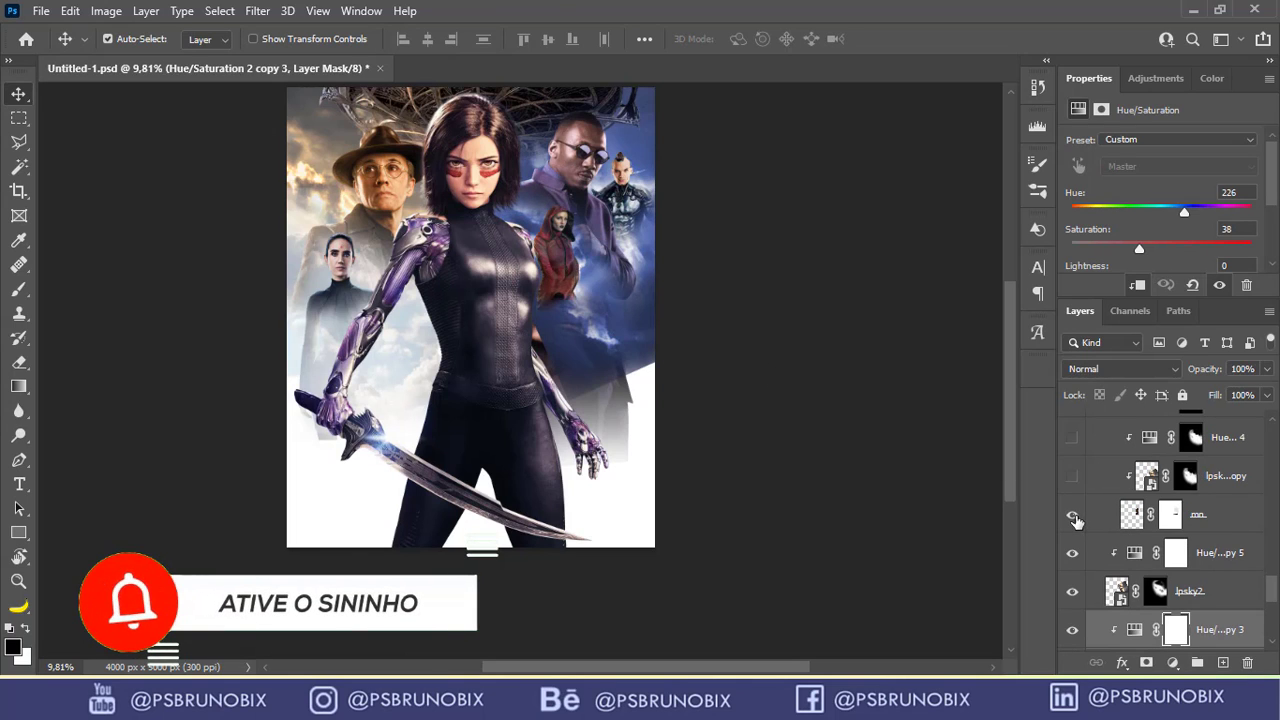
scroll(552, 262, "up", 5)
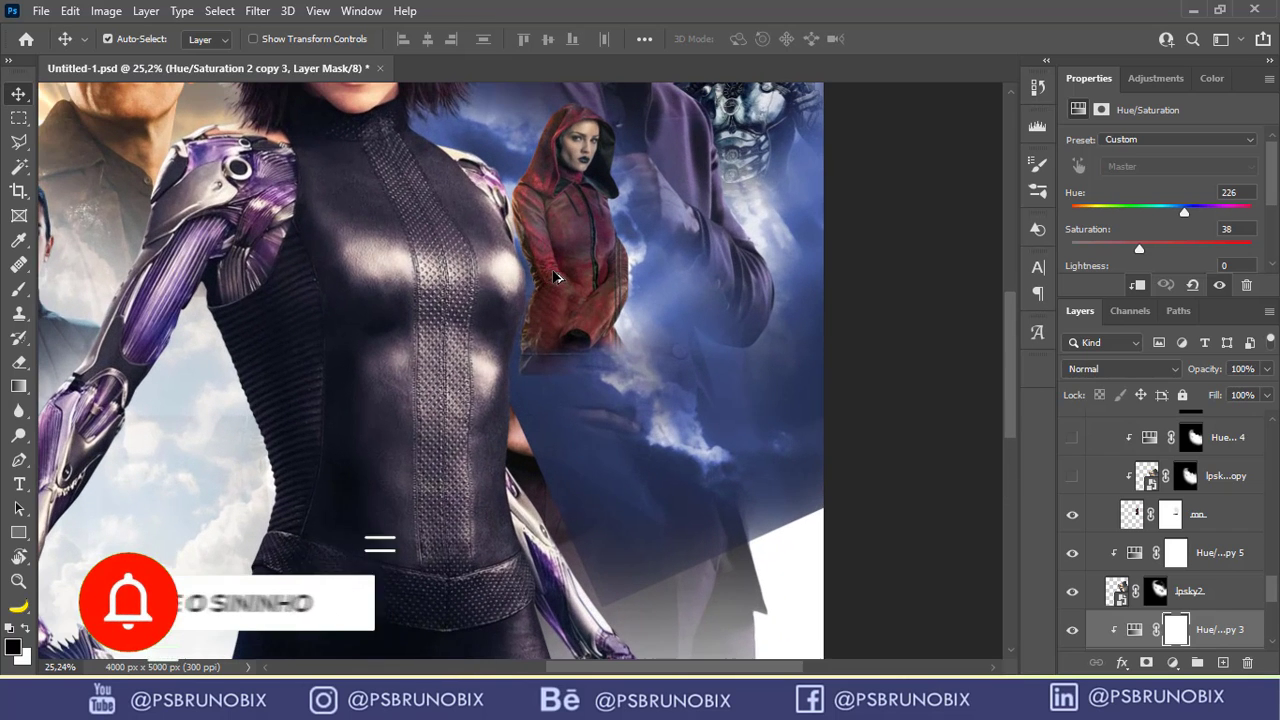
left_click_drag(480, 326, 453, 386)
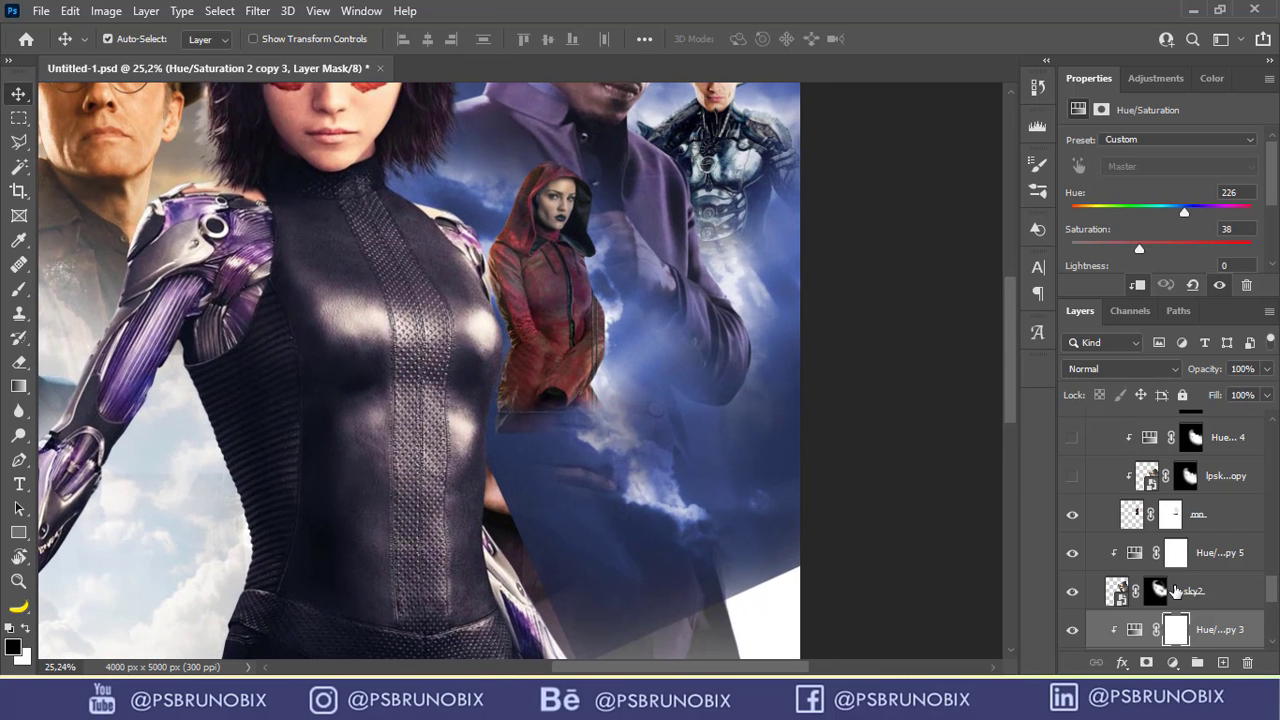
Show the "lpsky2 copy" sky layer clipped to the woman in the red hood and the Hue/Saturation 4 adjustment above it.
left_click(1192, 513)
left_click(1100, 476)
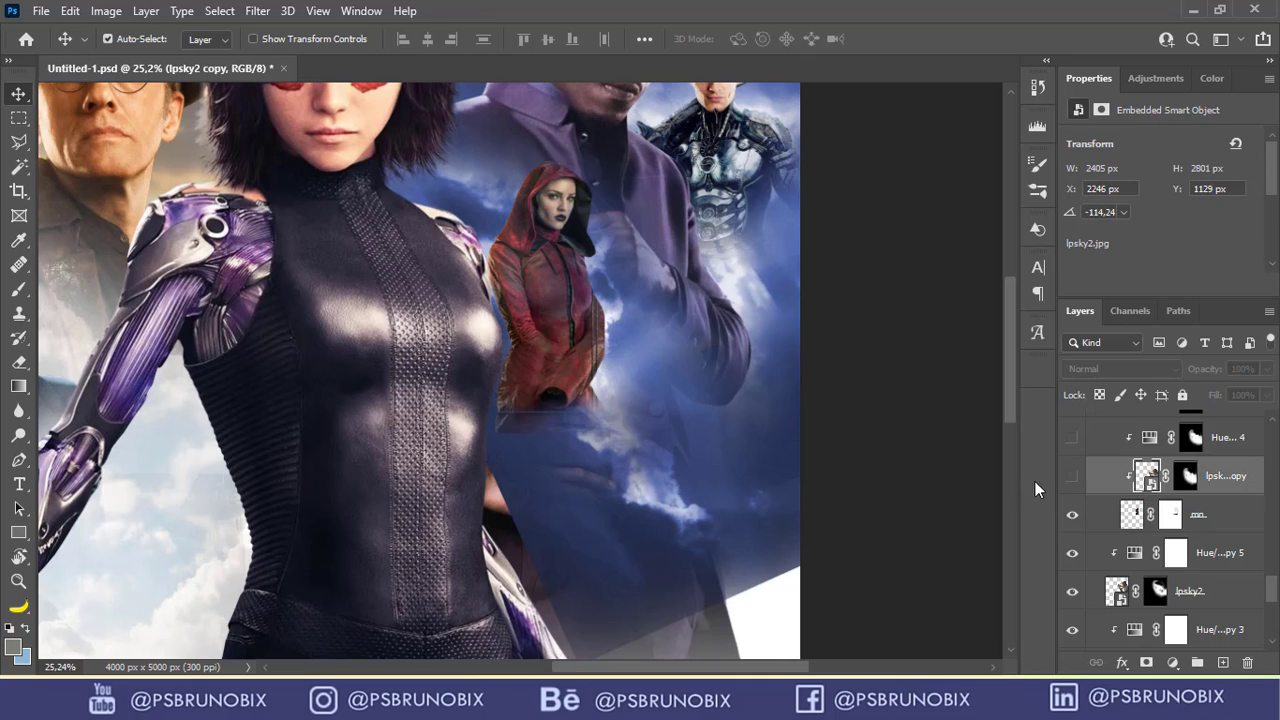
scroll(1090, 540, "up", 3)
left_click(1073, 593)
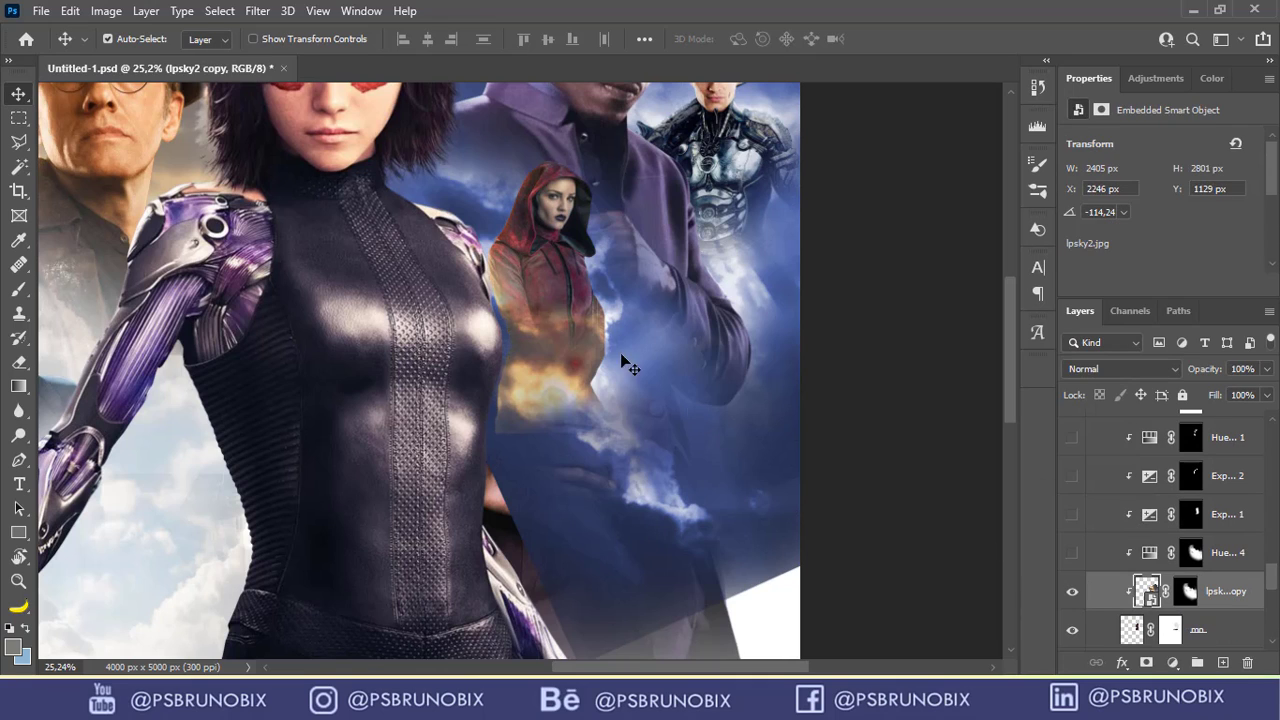
left_click(1072, 553)
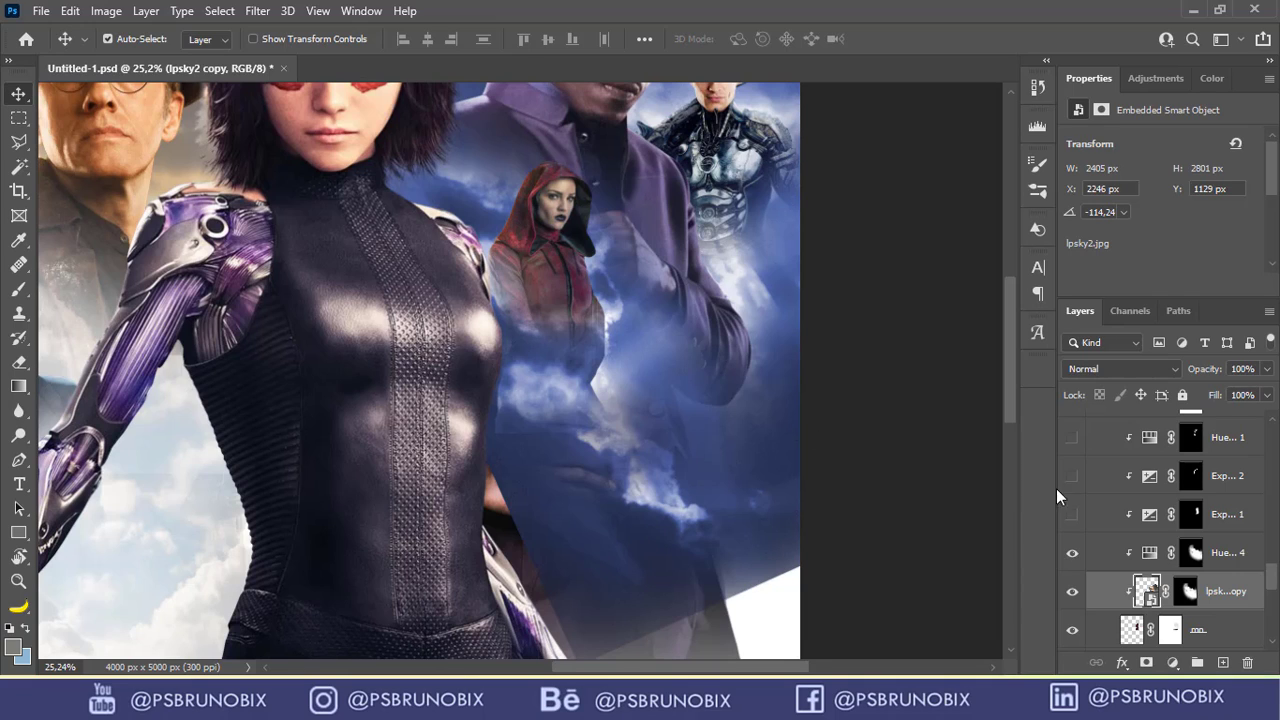
Show the Exposure 1 and Exposure 2 adjustments clipped to the woman in the red hood and inspect her lighting beside the other characters.
left_click(1071, 516)
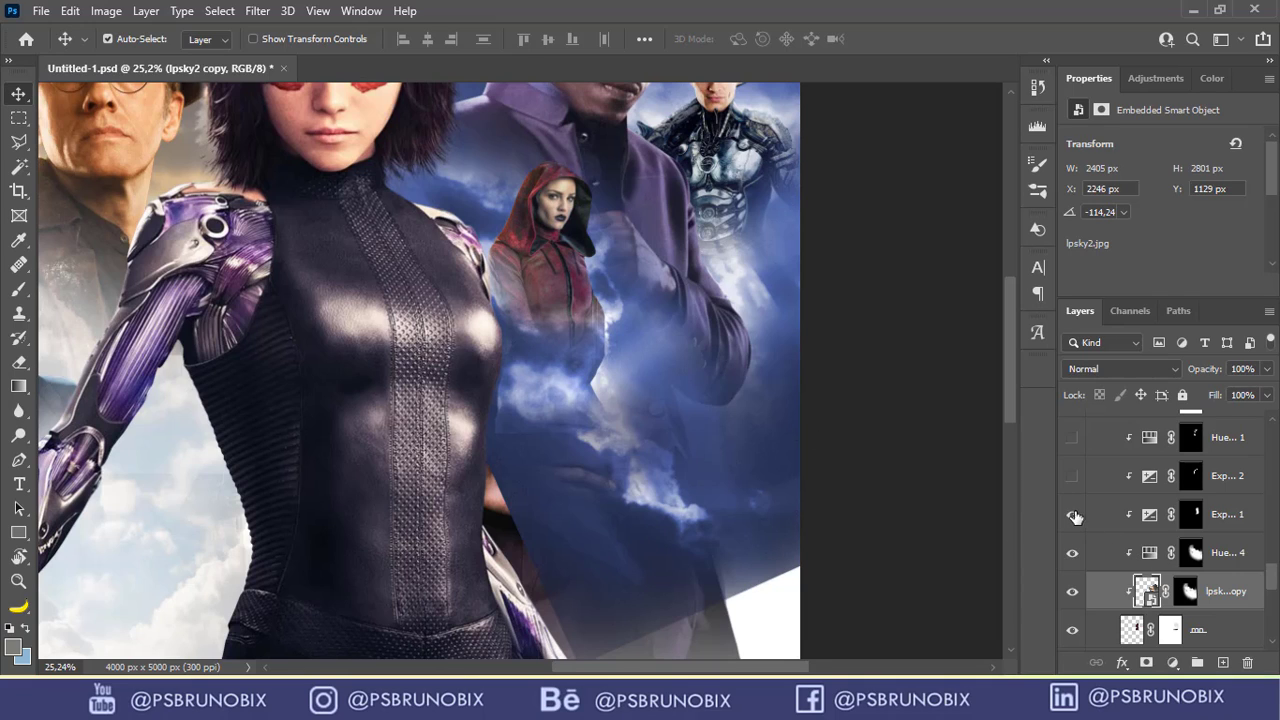
left_click(1073, 517)
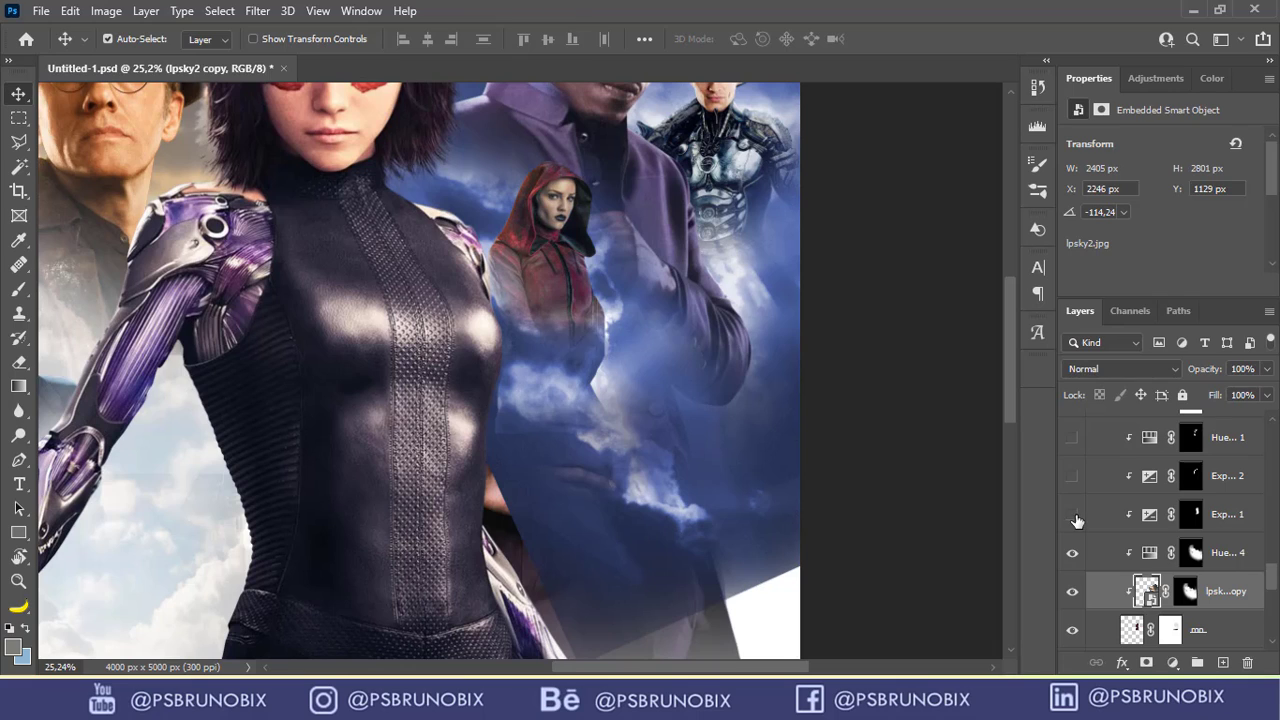
left_click(1073, 516)
left_click(1072, 479)
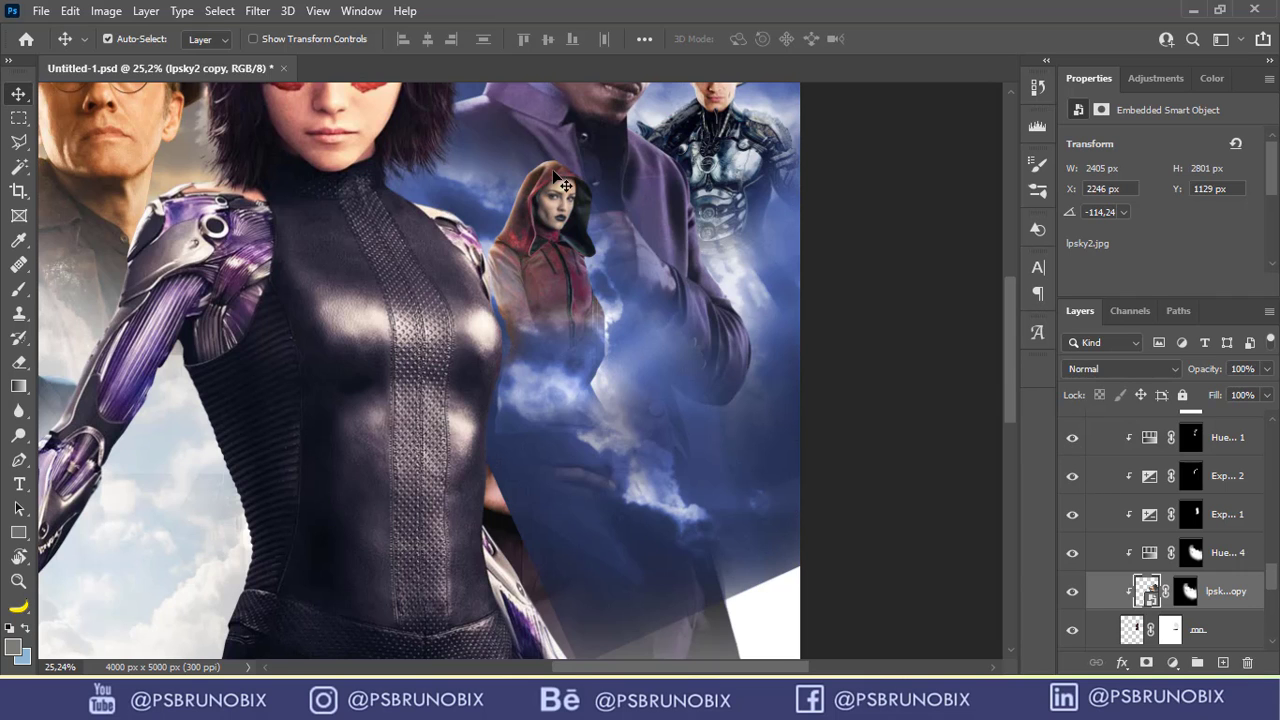
scroll(548, 230, "up", 2)
left_click_drag(548, 230, 545, 420)
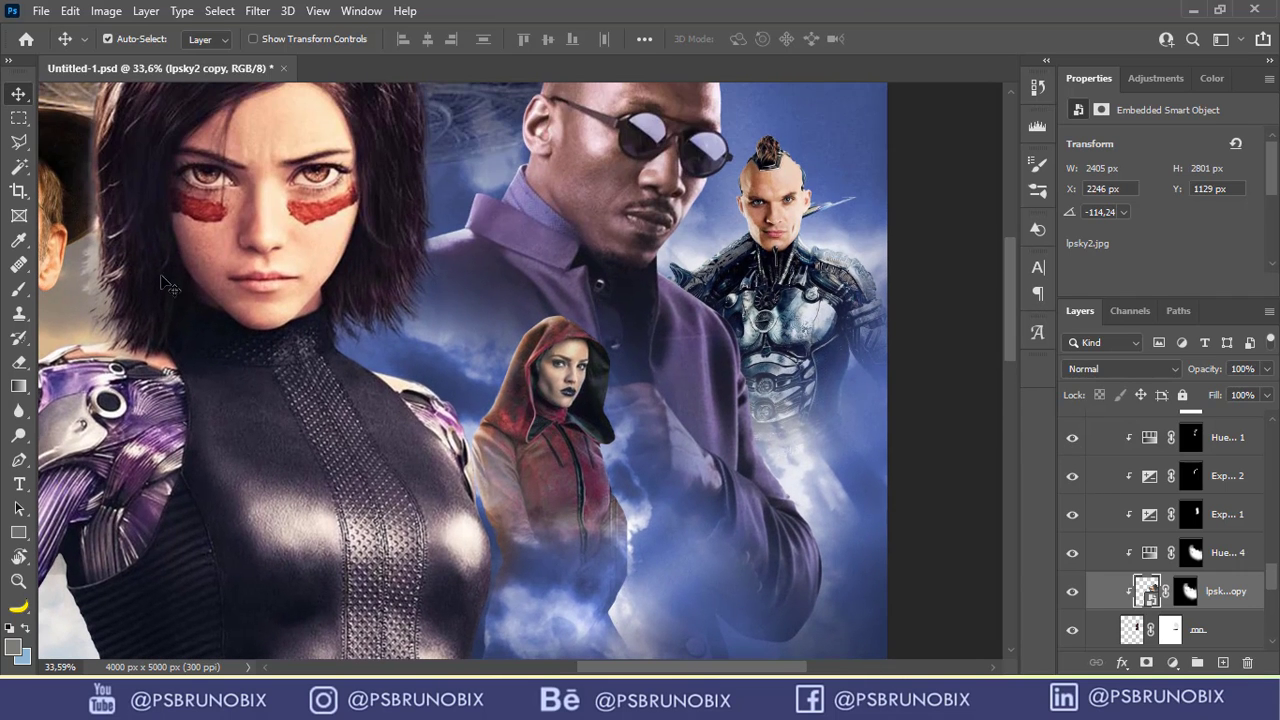
left_click_drag(276, 330, 486, 357)
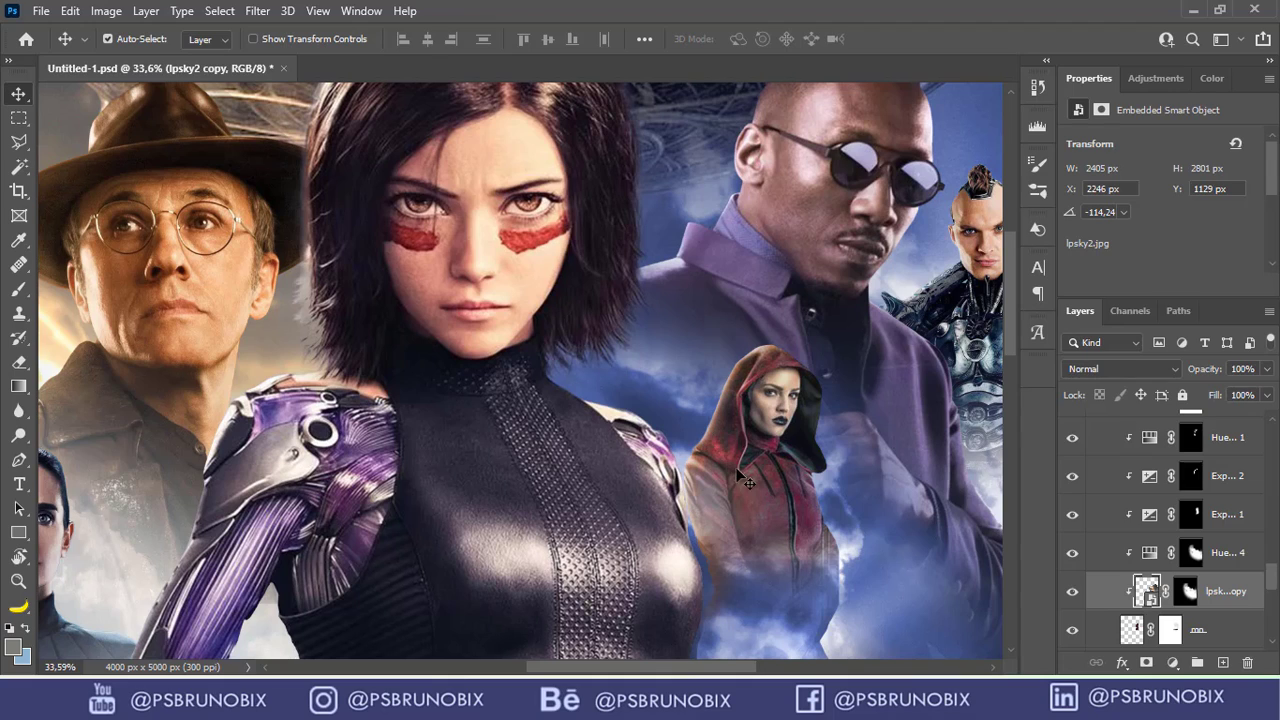
Show the Hue/Saturation 1 and Levels 4 adjustments on the woman in the red hood, then collapse the "goraa" group.
scroll(1166, 556, "up", 2)
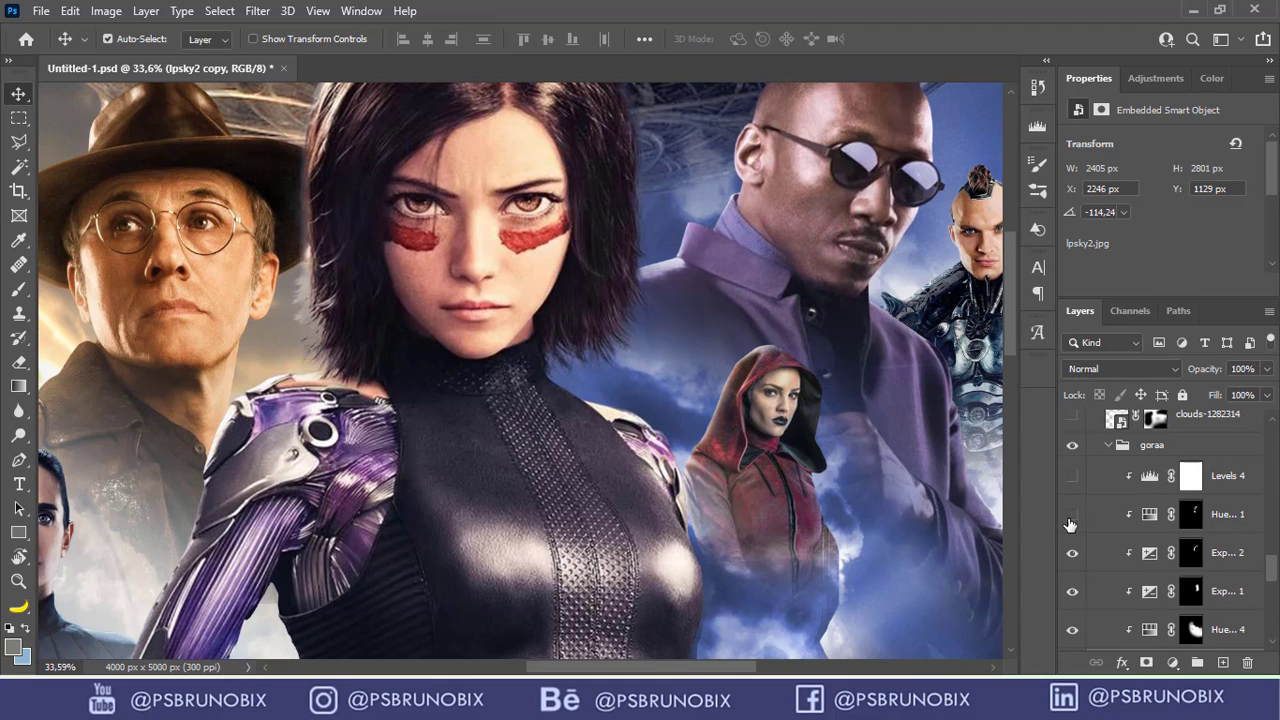
left_click(1071, 516)
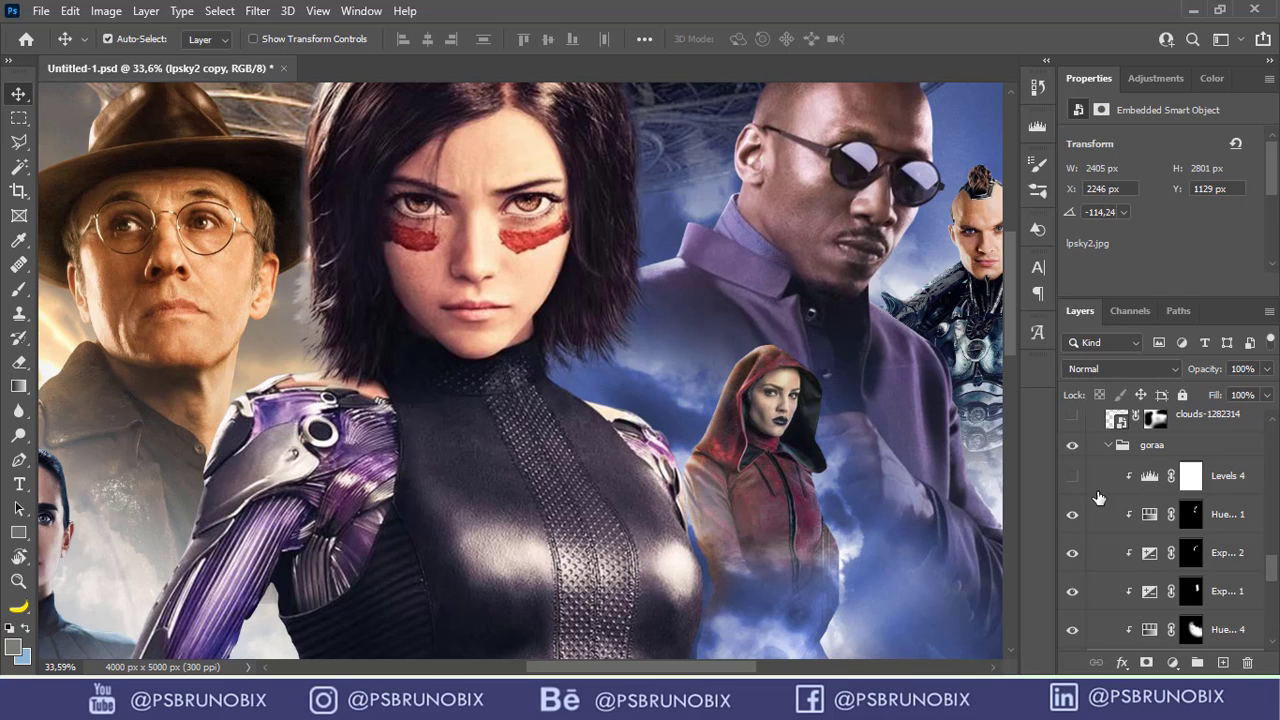
left_click(1066, 480)
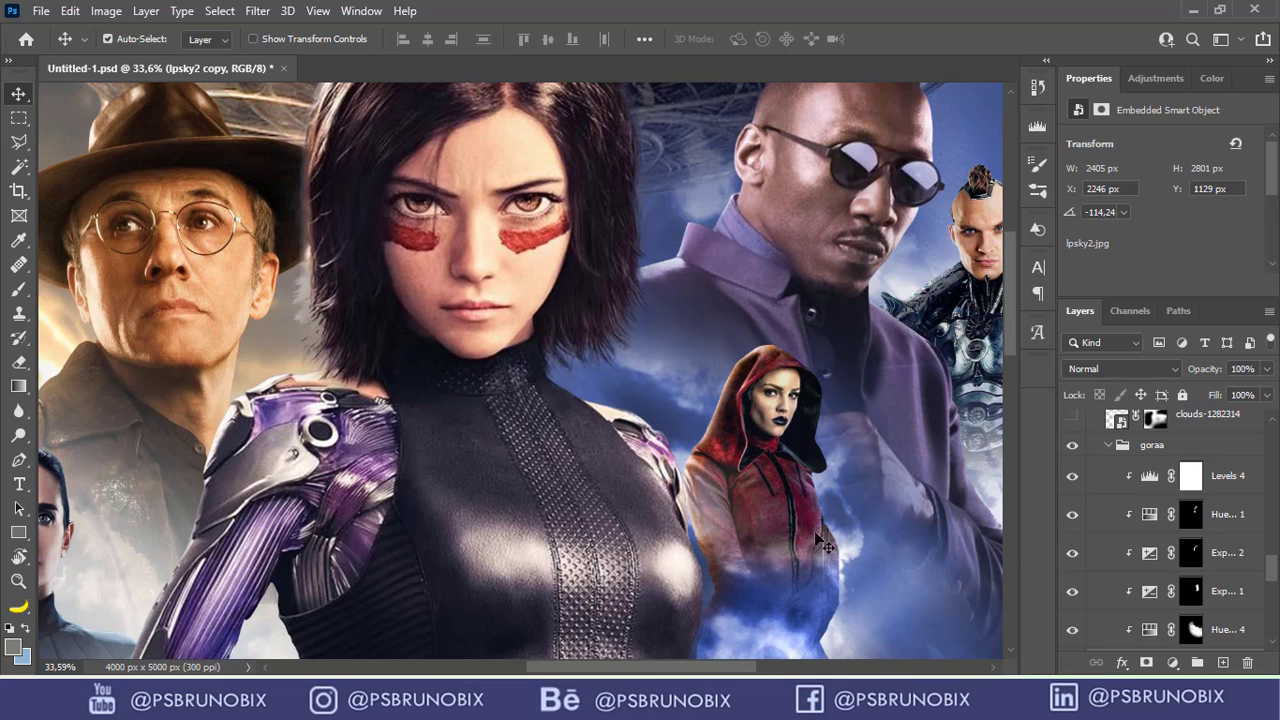
scroll(824, 543, "down", 4)
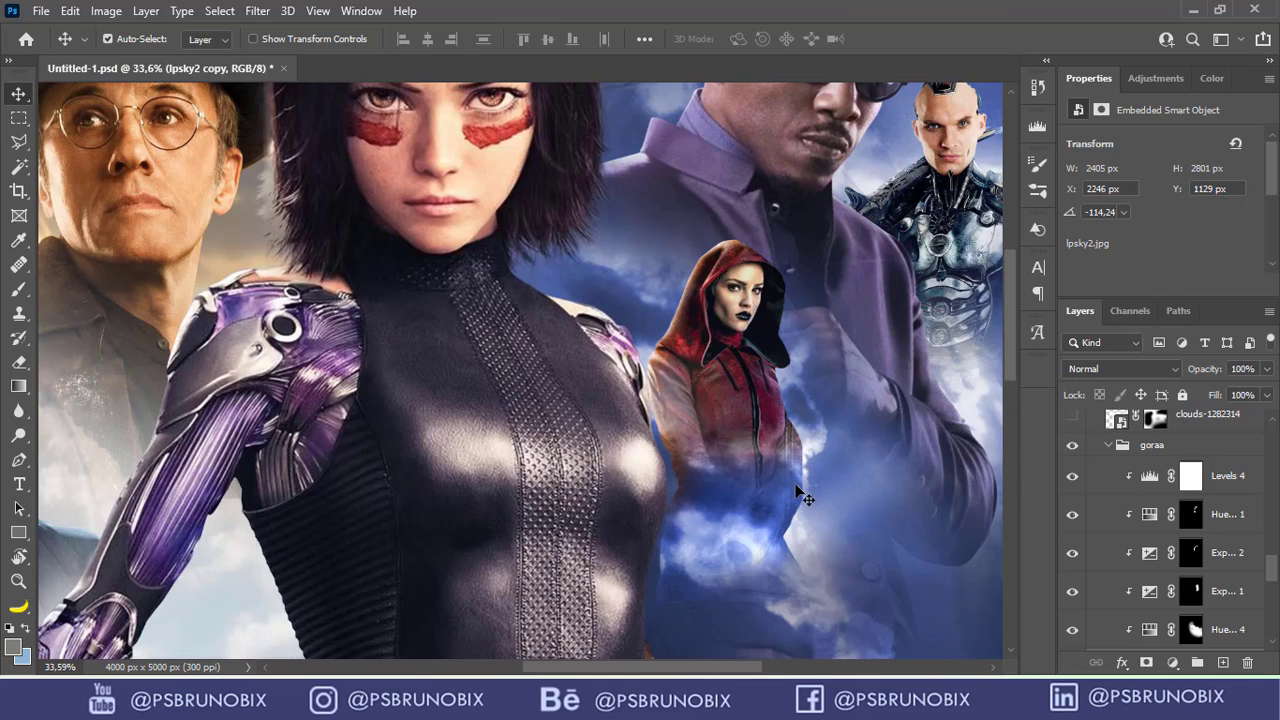
scroll(805, 497, "down", 2)
left_click(1107, 447)
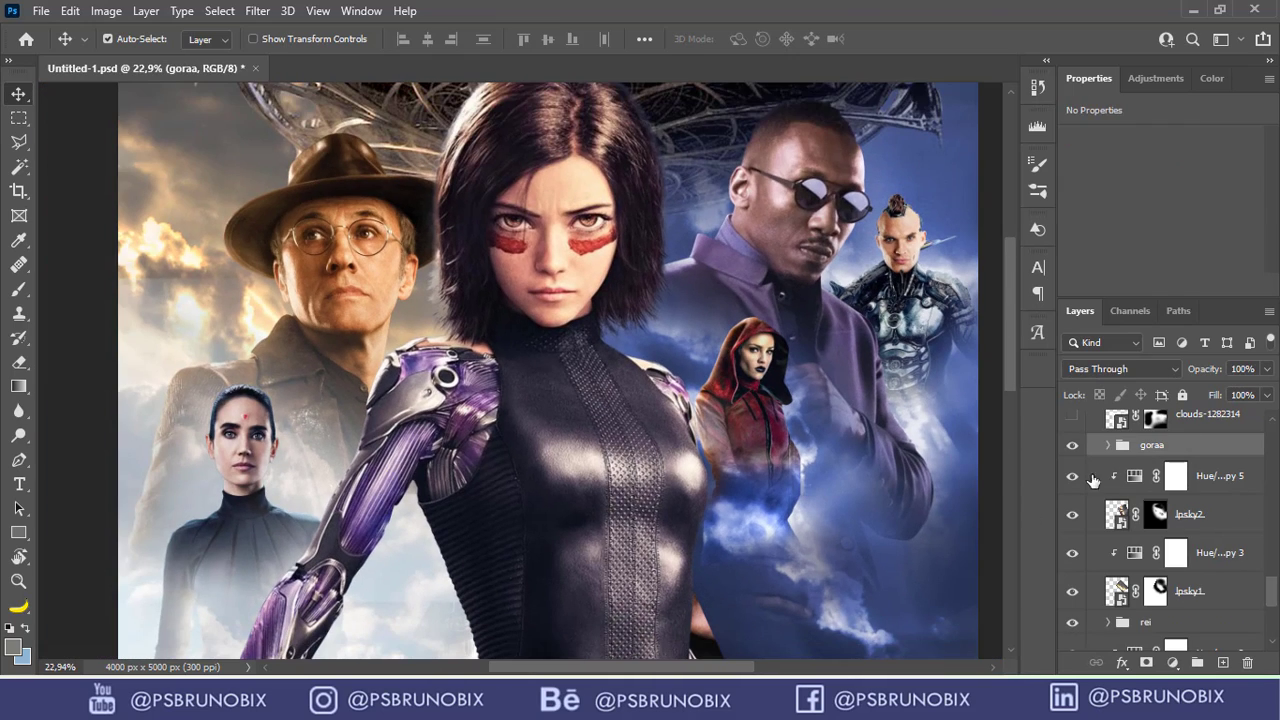
Show the "clouds-1282314" layer directly above the "goraa" group, comparing the poster with and without it, and select that layer.
scroll(640, 360, "down", 2)
scroll(672, 358, "down", 2)
scroll(1093, 505, "up", 2)
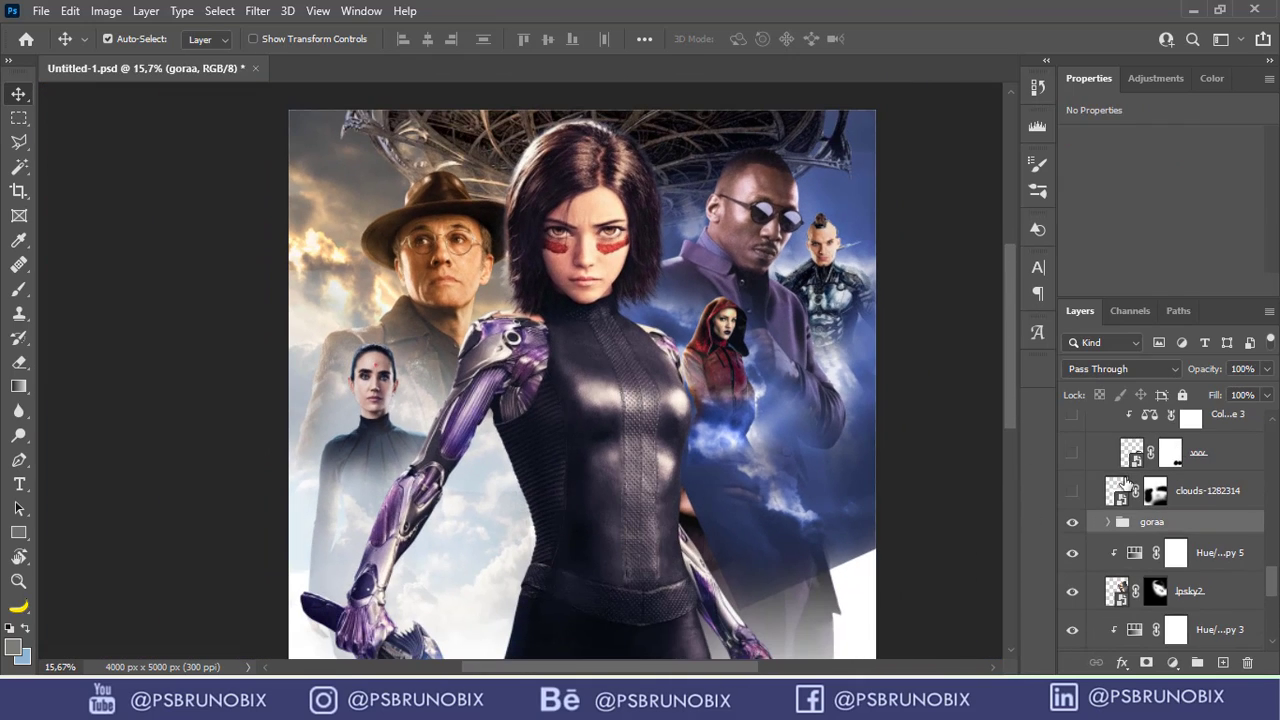
left_click(1072, 493)
left_click(1072, 493)
left_click(1072, 493)
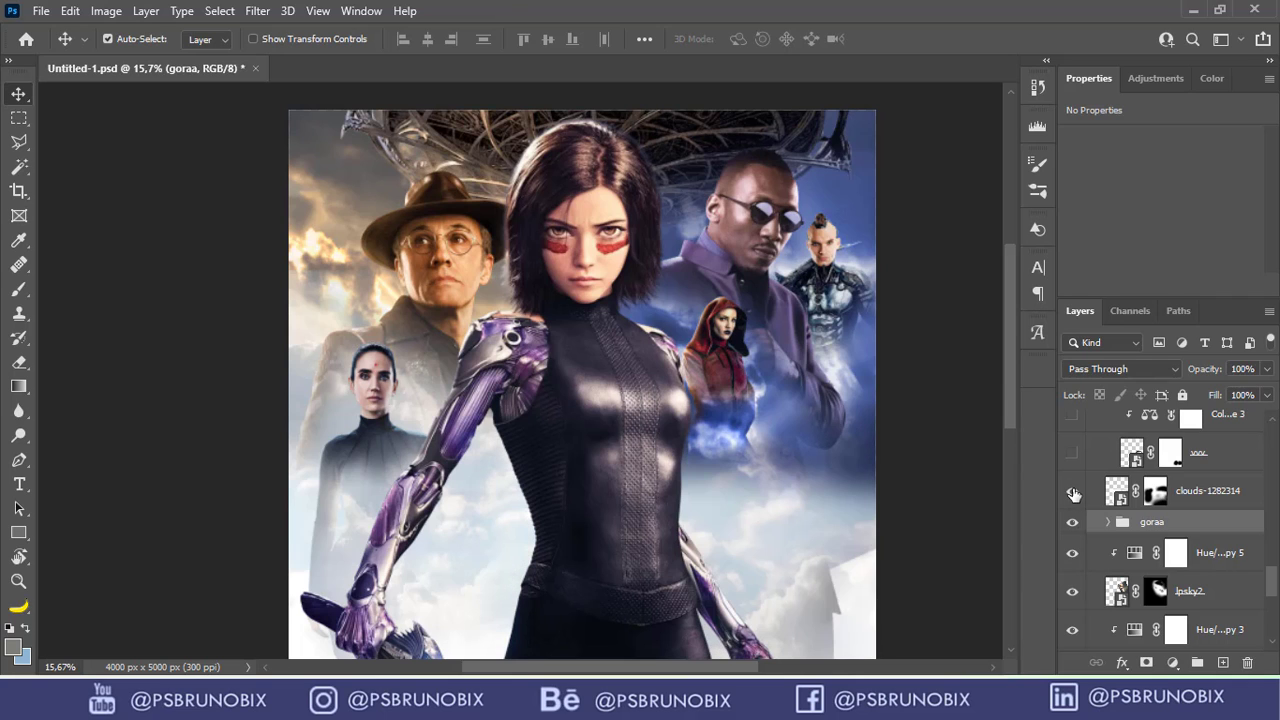
left_click(1176, 494)
left_click_drag(711, 499, 680, 420)
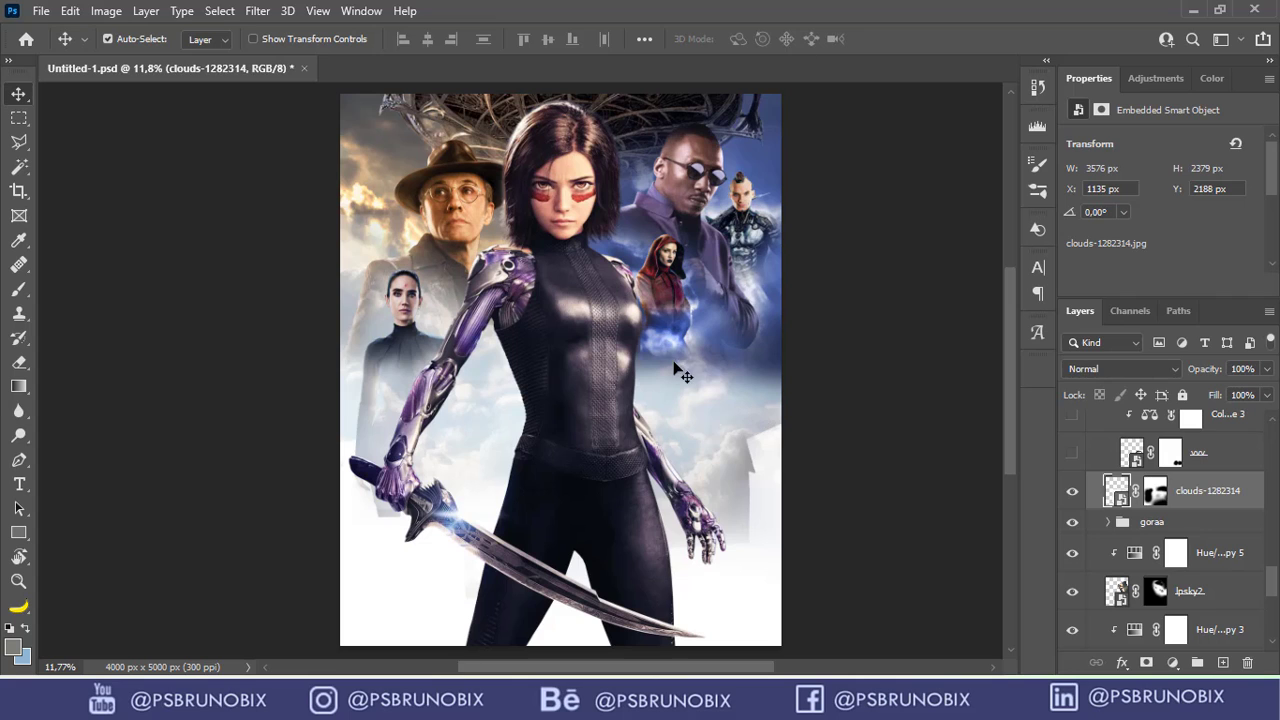
Show the layer of the mechanical cyborg above the "clouds-1282314" layer and inspect him up close and within the whole poster.
scroll(1210, 558, "up", 2)
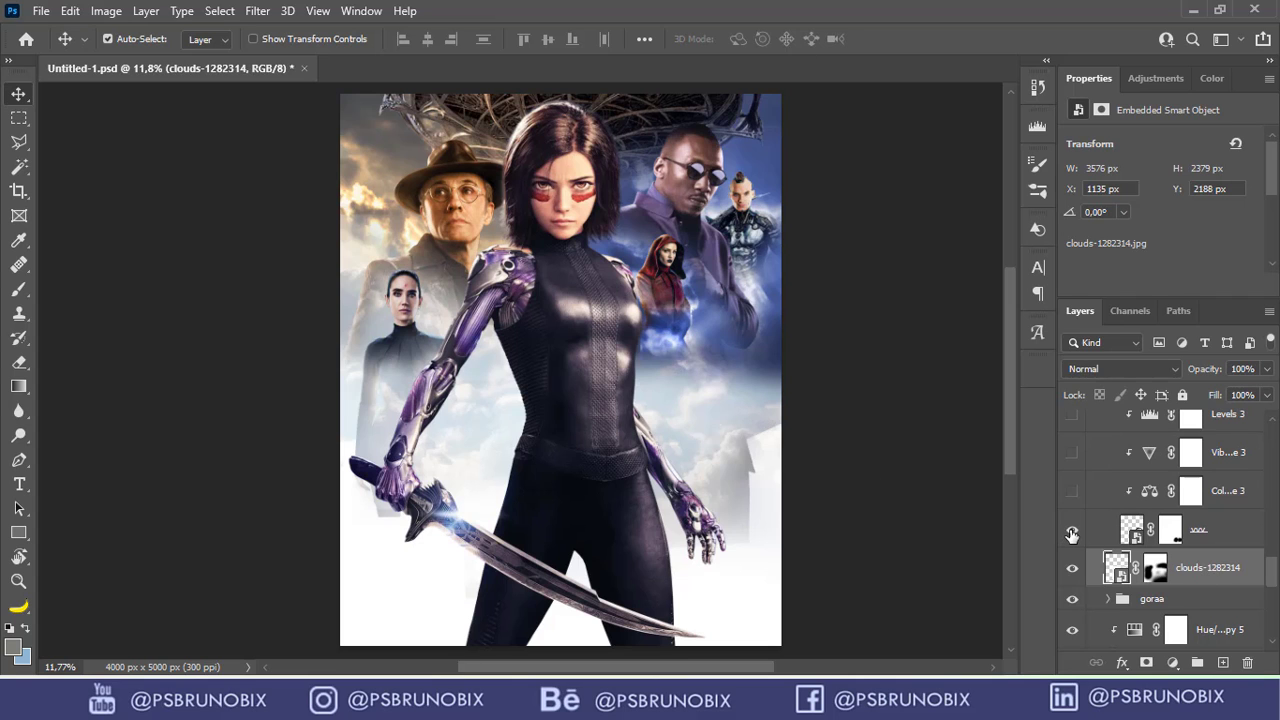
left_click(1071, 532)
scroll(712, 438, "up", 3)
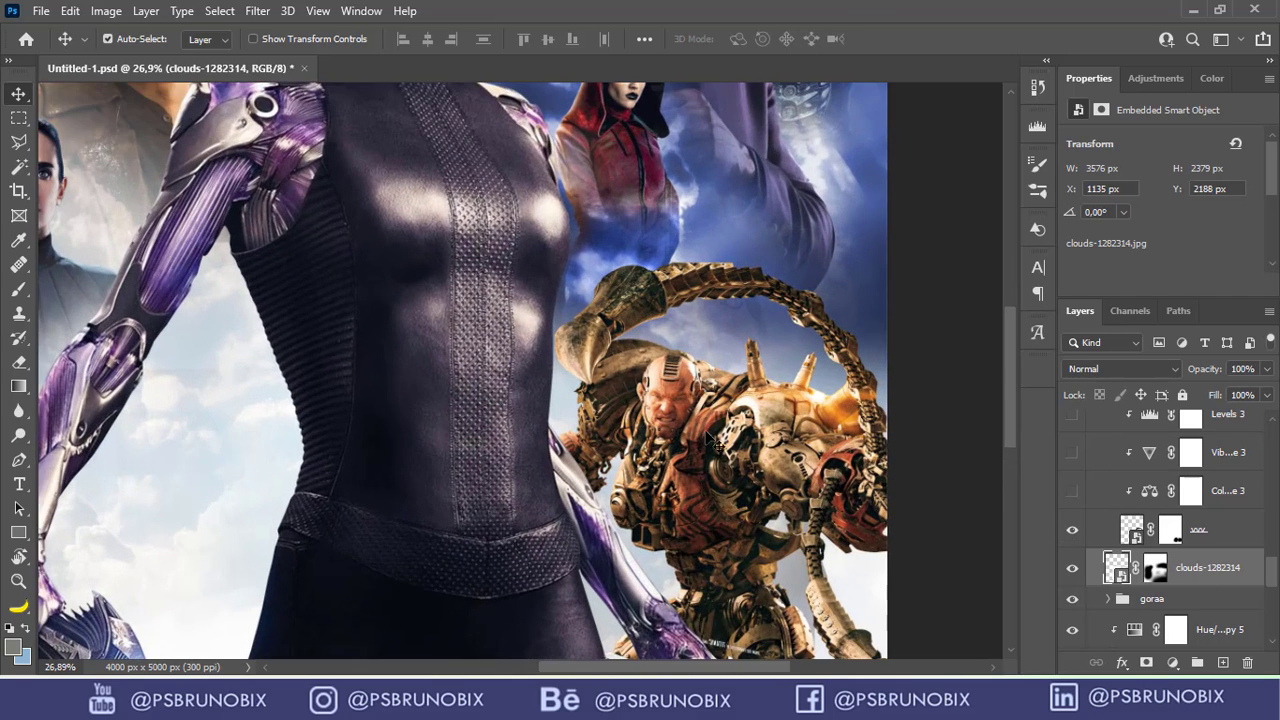
scroll(712, 440, "down", 1)
scroll(633, 358, "down", 1)
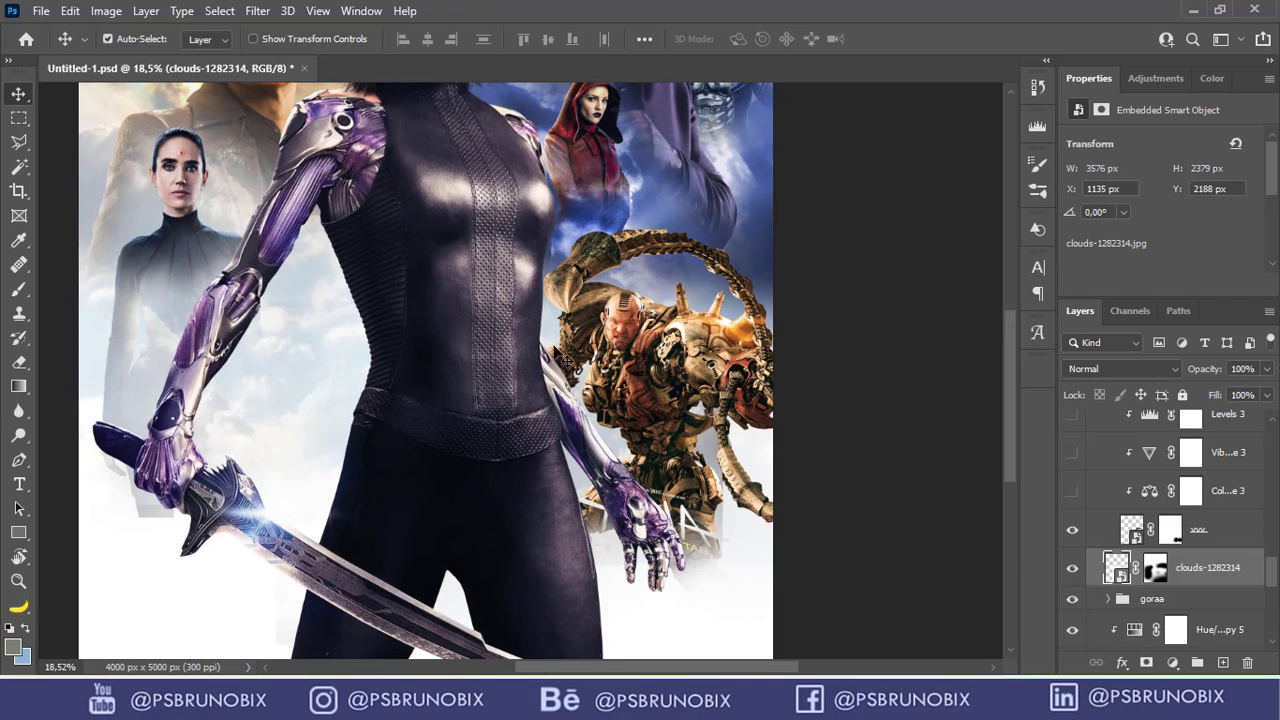
scroll(565, 360, "down", 1)
left_click_drag(538, 272, 512, 274)
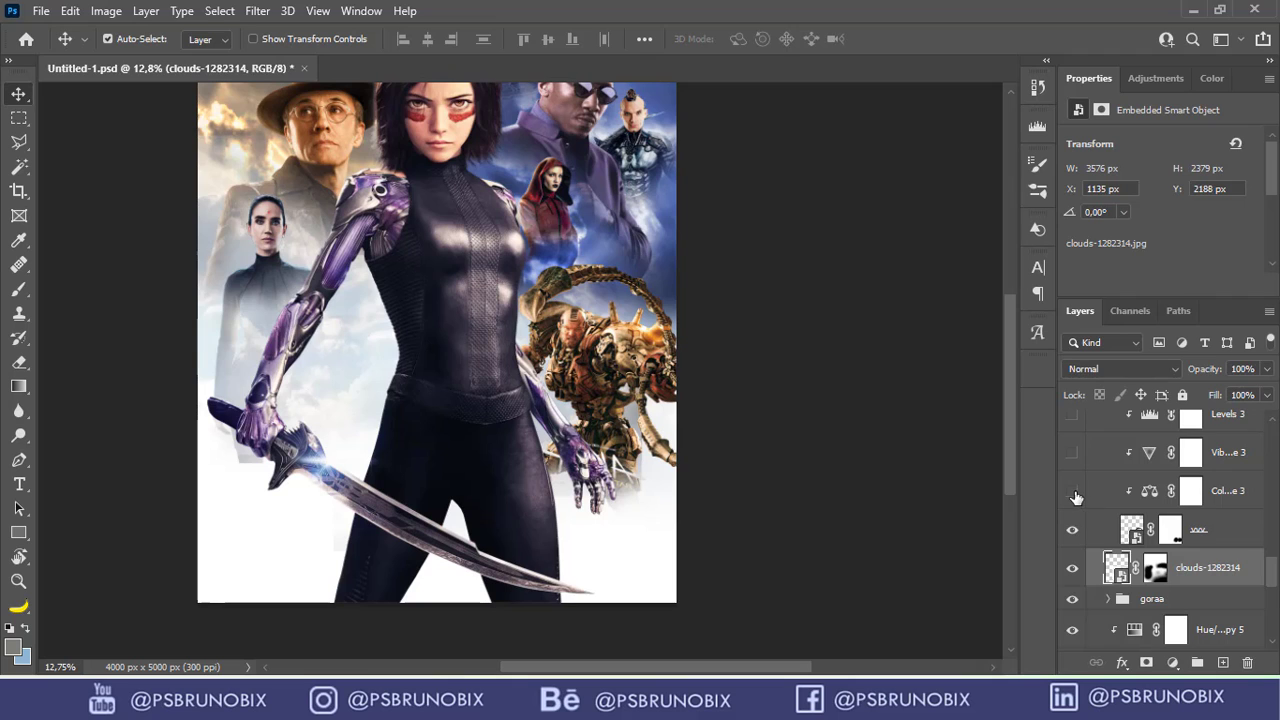
Show the Color Balance 3 adjustment clipped to the mechanical cyborg, review its settings and compare the figure with and without it.
scroll(629, 356, "up", 1)
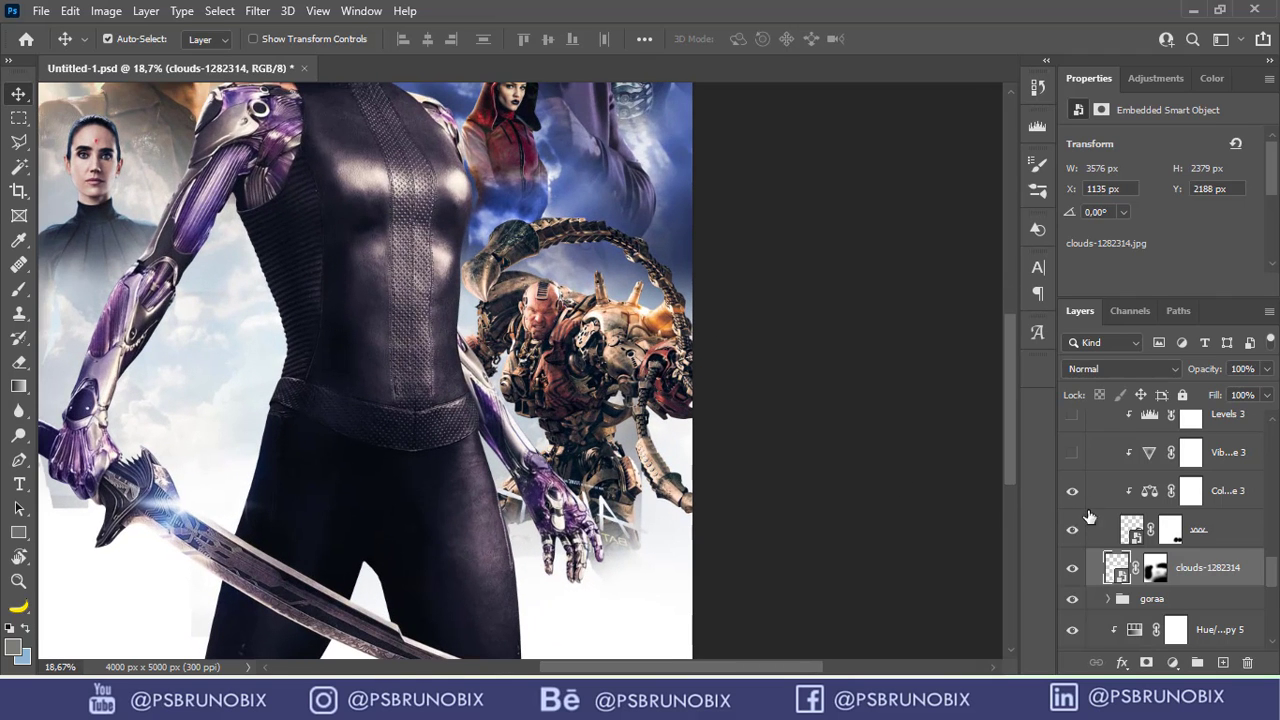
left_click(1216, 492)
left_click(1150, 492)
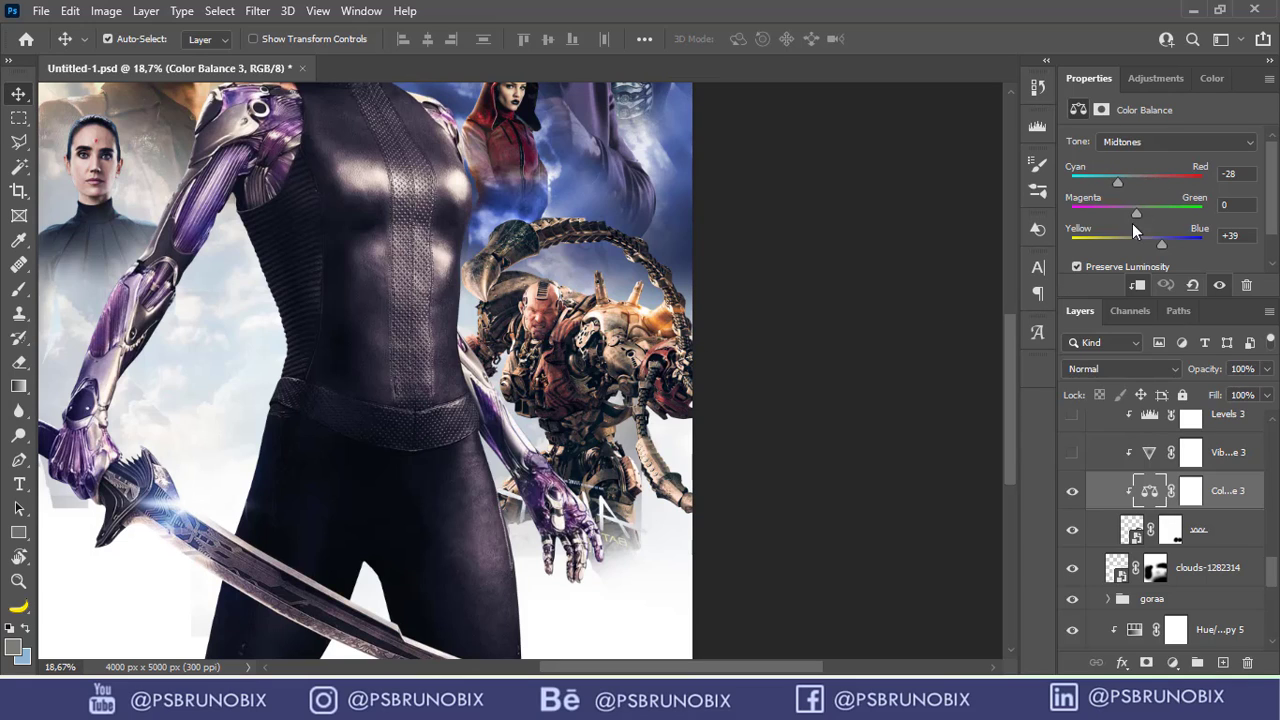
left_click(1072, 491)
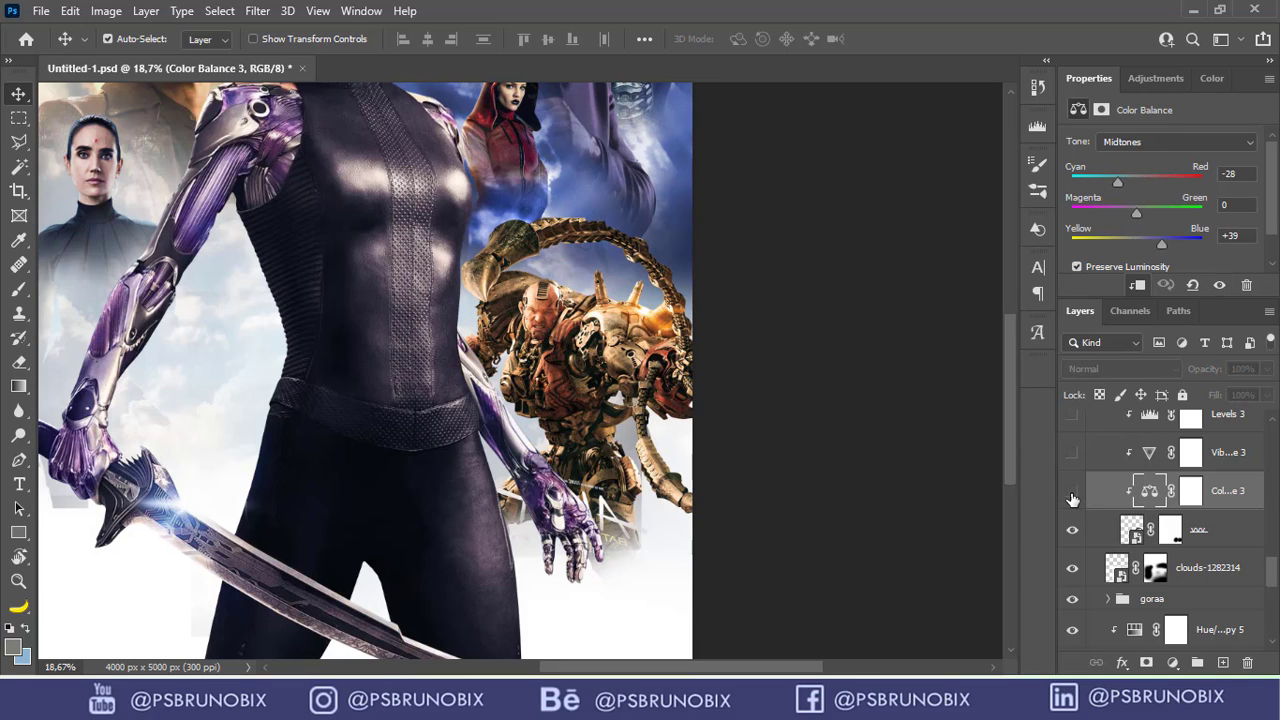
left_click(1072, 493)
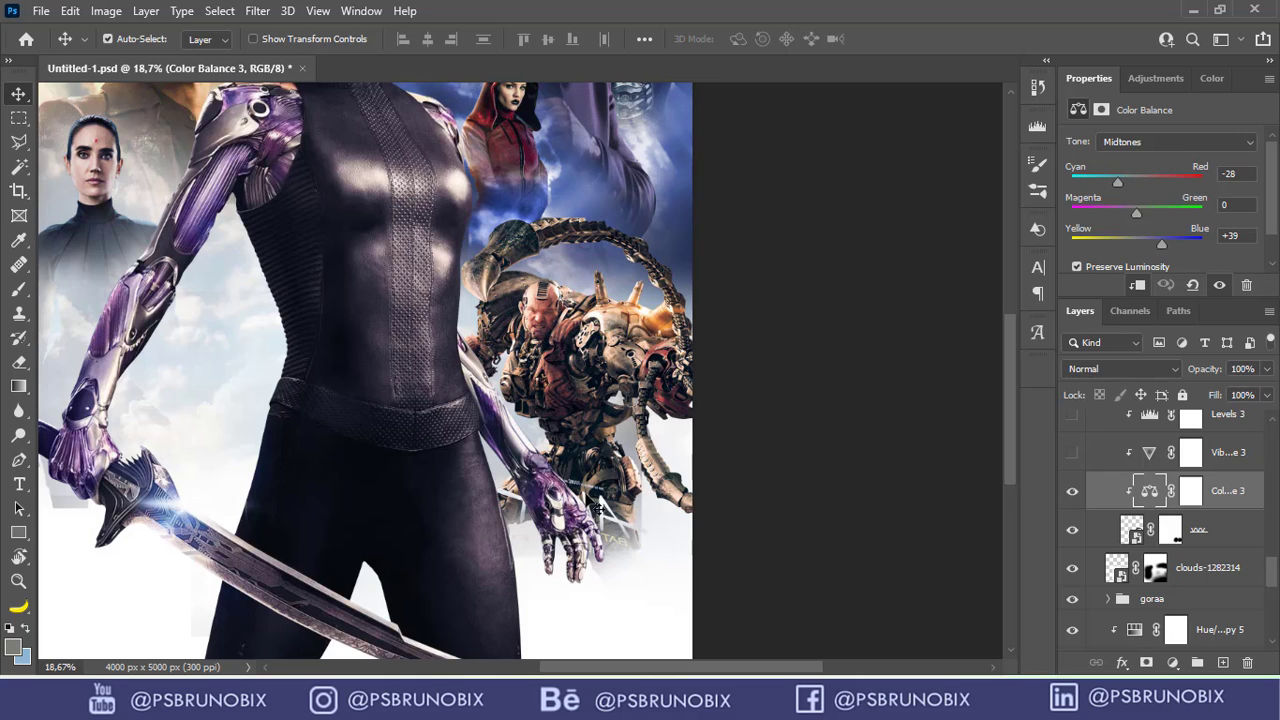
Examine how the color-balanced cyborg fits the clouds and the other characters, up close and across the whole poster.
left_click_drag(631, 381, 660, 456)
scroll(660, 460, "down", 3)
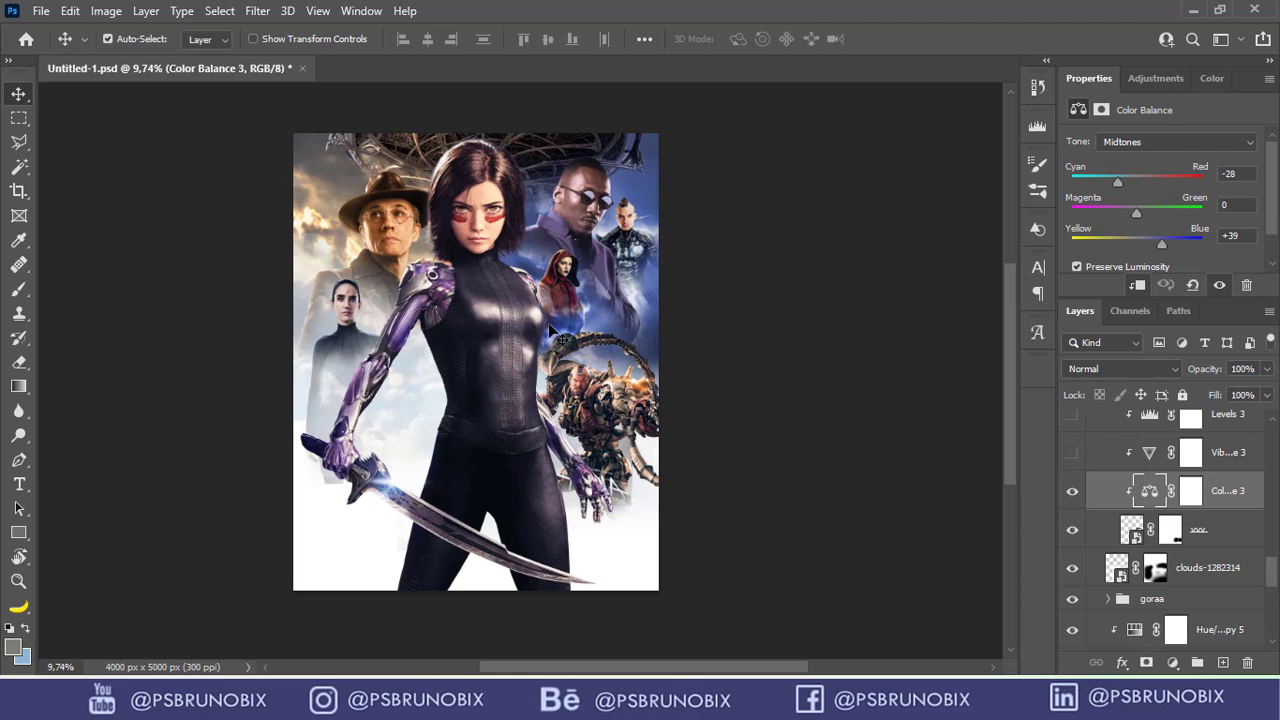
scroll(557, 303, "up", 2)
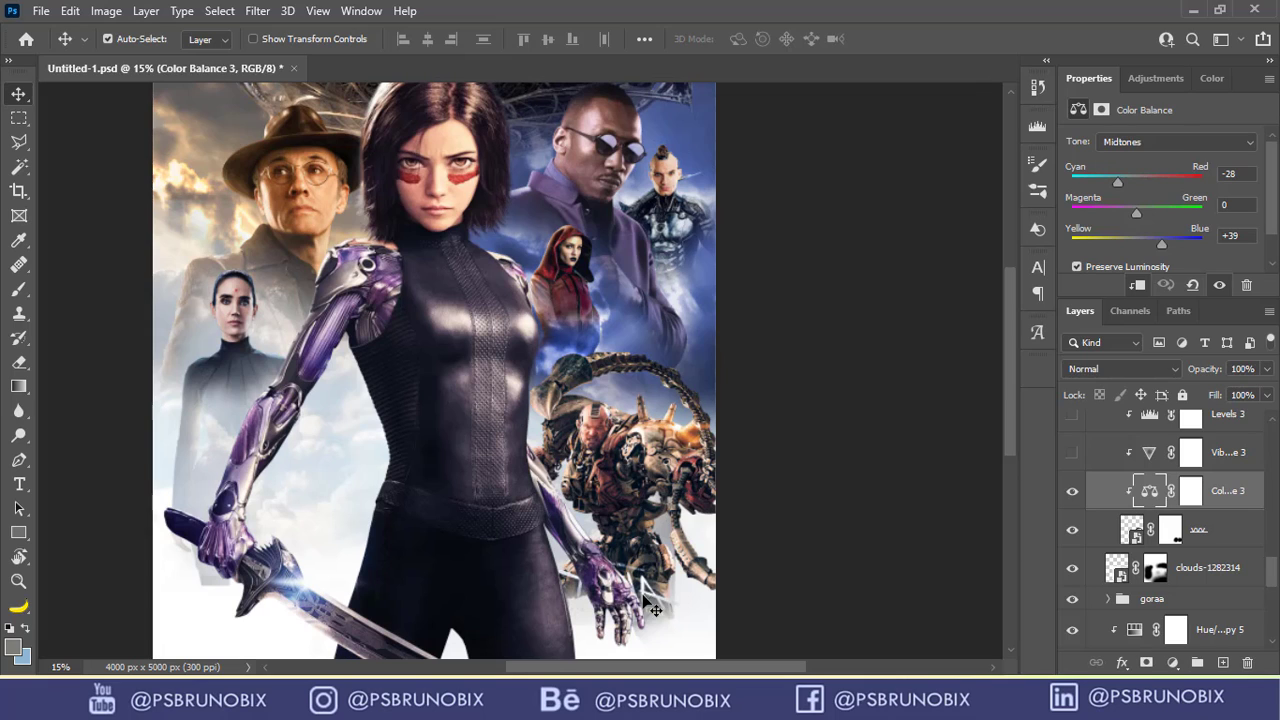
left_click_drag(578, 312, 535, 345)
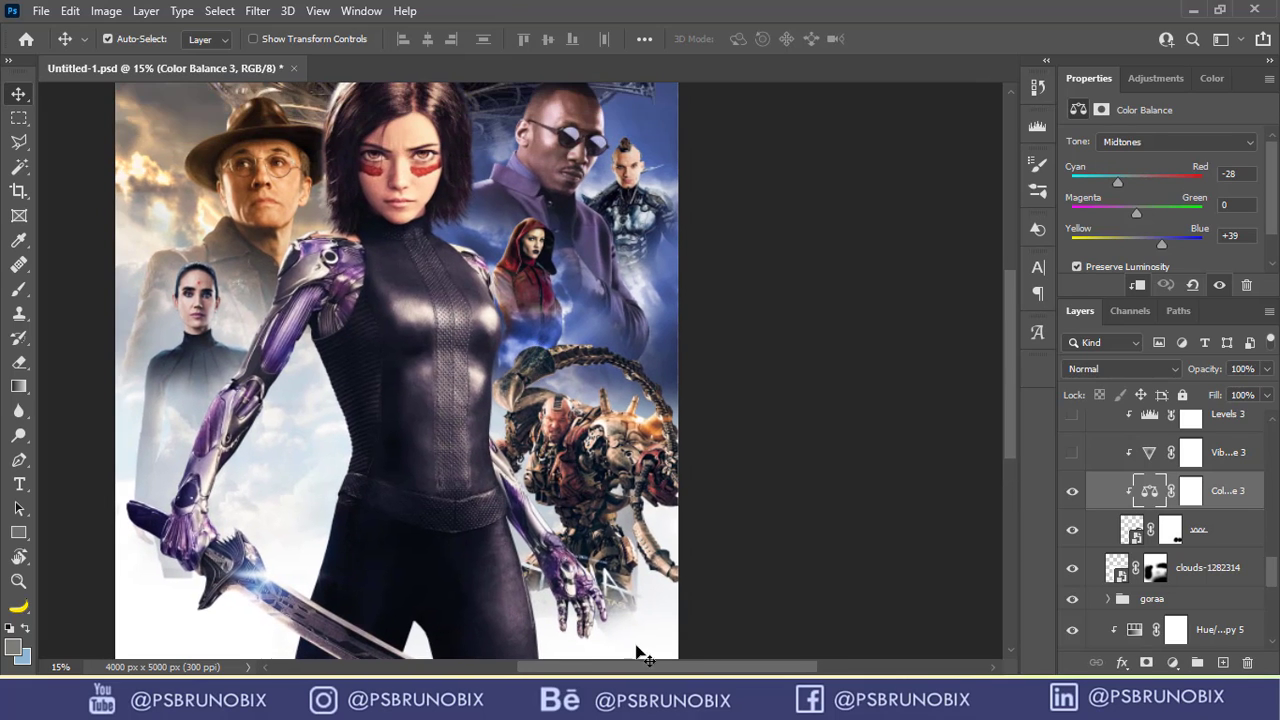
scroll(716, 276, "down", 2)
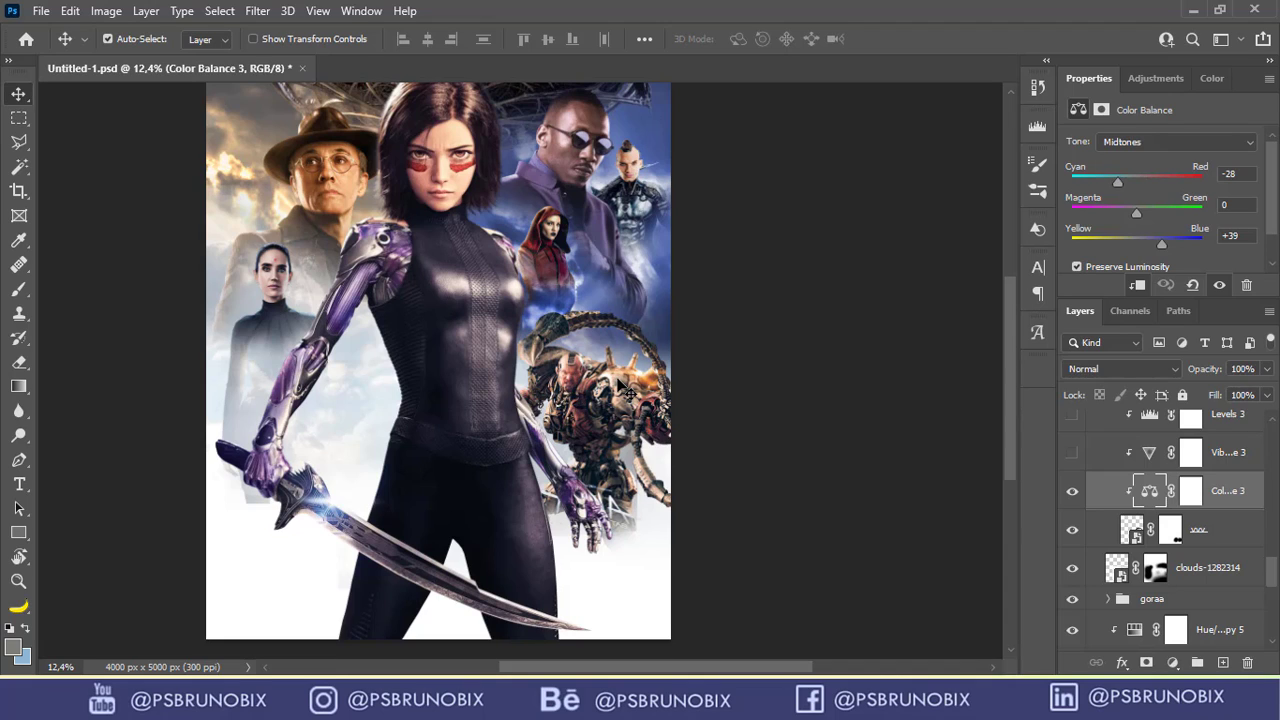
scroll(564, 316, "down", 1)
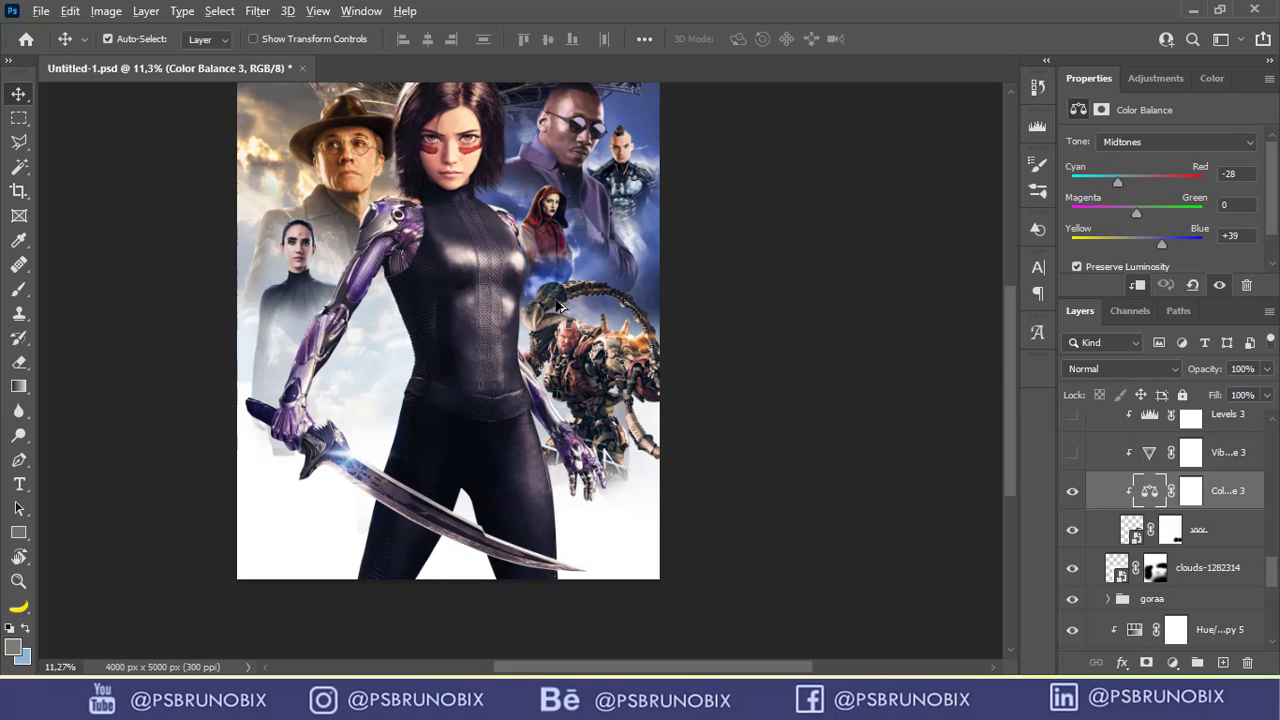
scroll(545, 312, "down", 3)
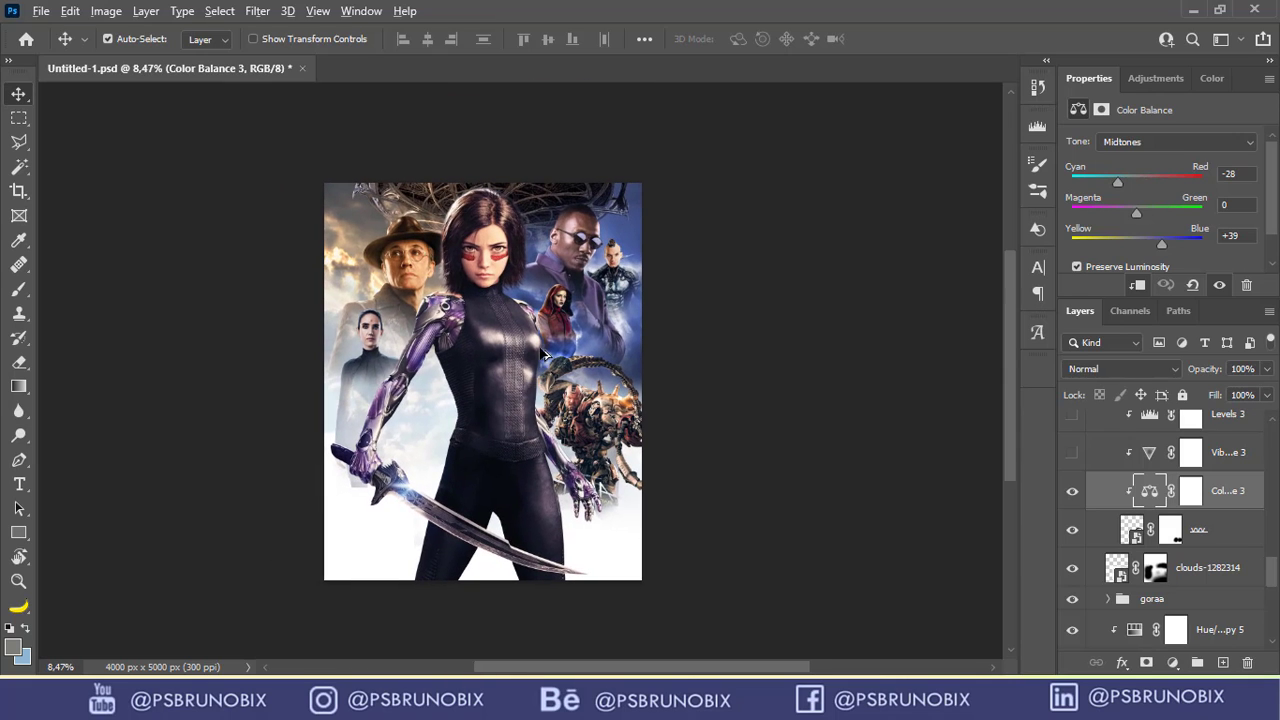
scroll(546, 355, "up", 2)
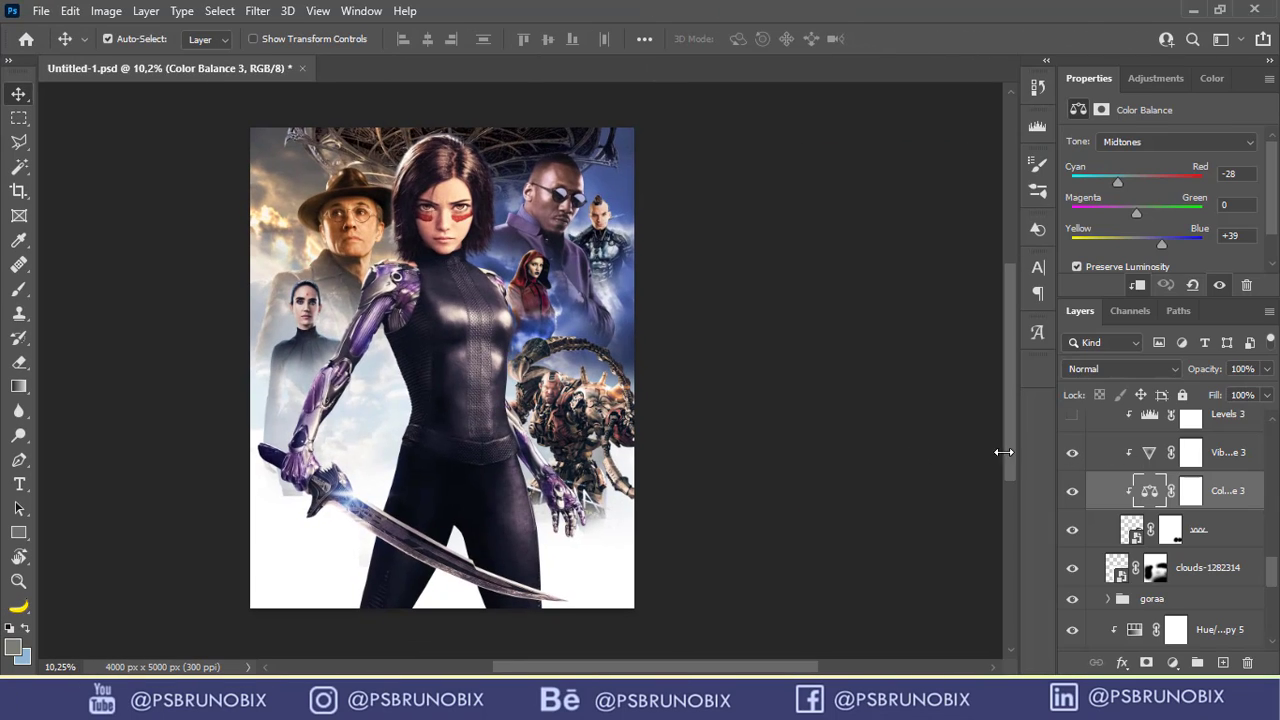
Show the Vibrance 3 adjustment clipped to the mechanical cyborg, review its settings and compare the figure with and without it.
scroll(530, 395, "up", 5)
left_click(1072, 455)
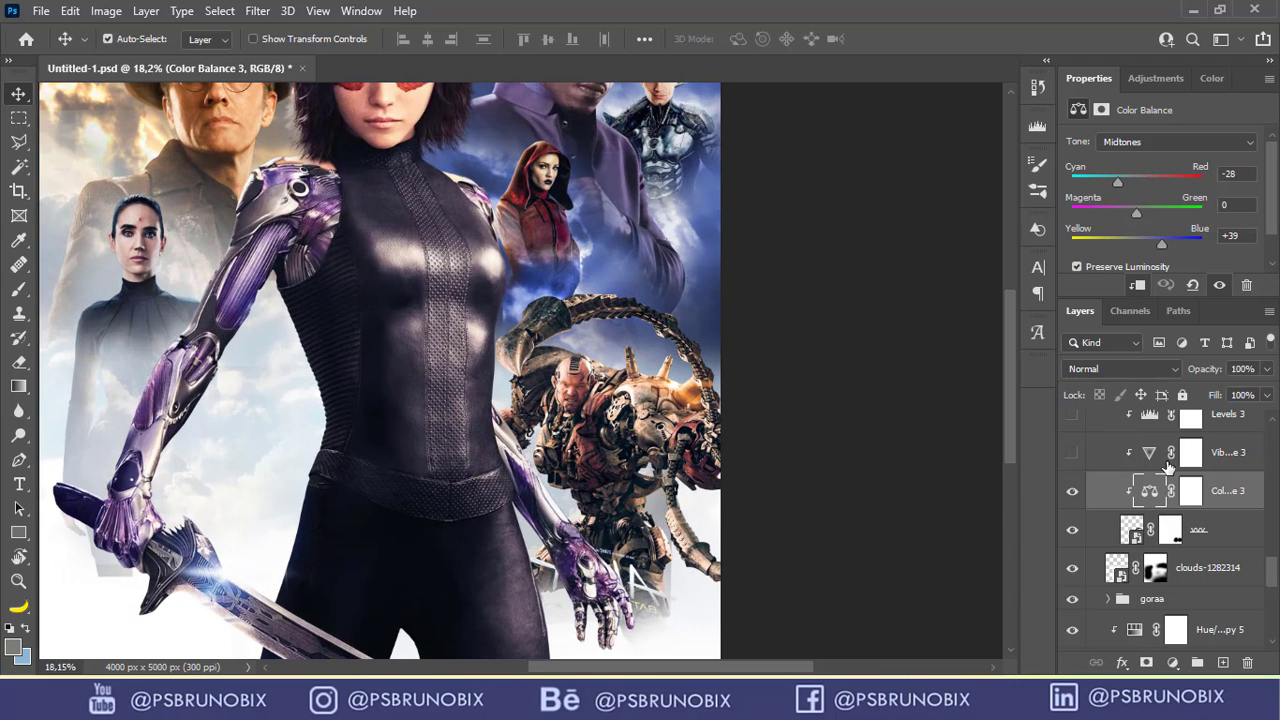
left_click(1160, 455)
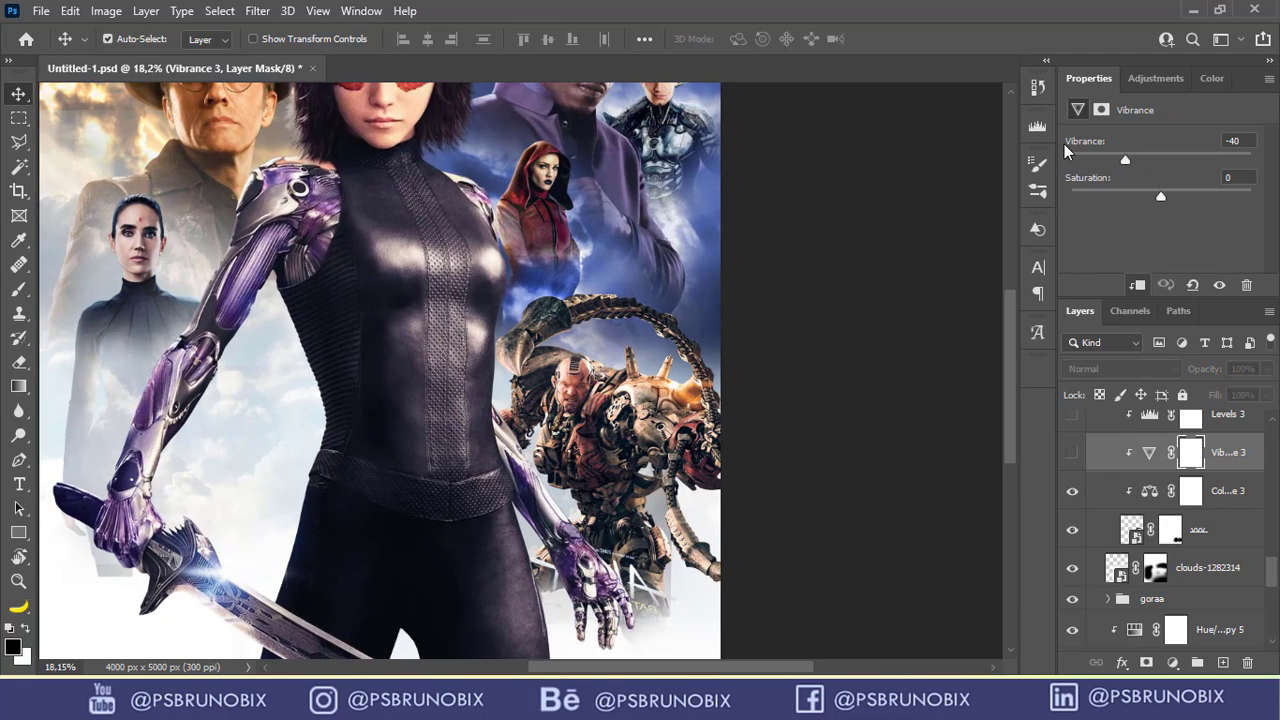
left_click(1073, 453)
left_click(1073, 453)
left_click(1073, 453)
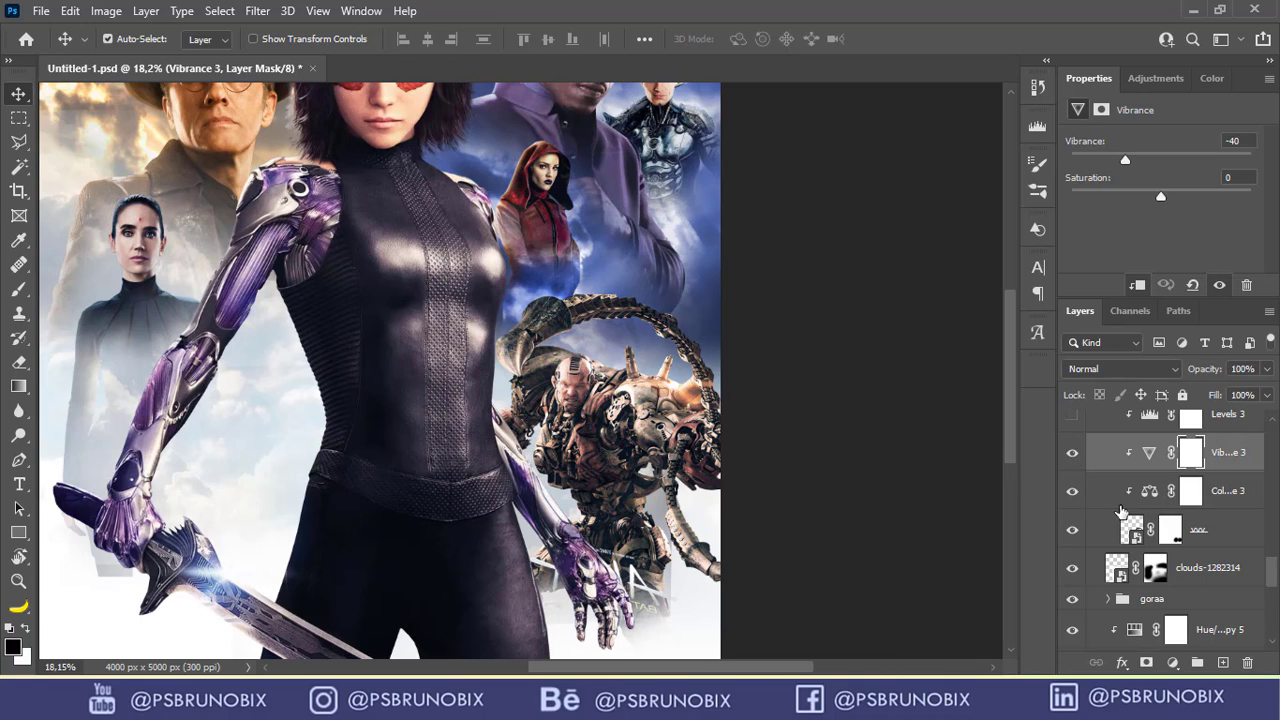
Select the Levels 3 adjustment at the top of the "goro" group and make it visible on the mechanical cyborg.
scroll(1122, 512, "up", 2)
left_click(1149, 494)
left_click(1072, 490)
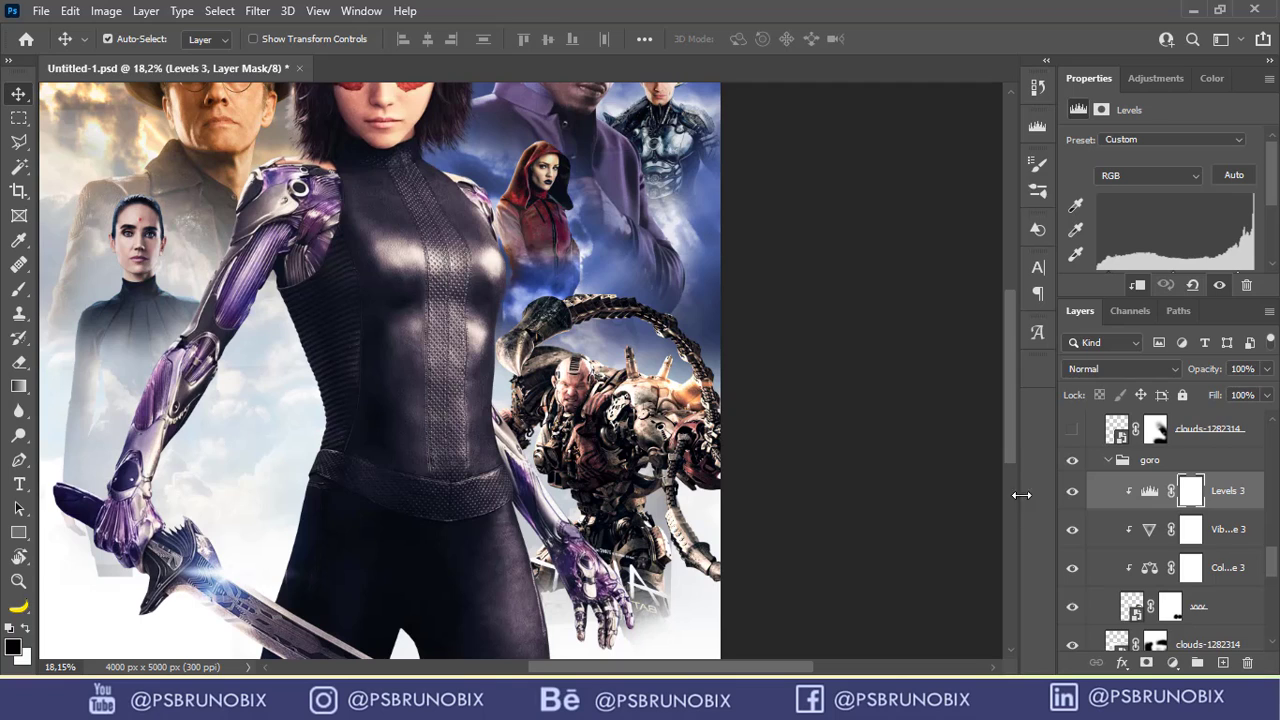
Compare the mechanical cyborg with and without the Levels 3 adjustment, and collapse the "goro" group.
left_click(1073, 492)
left_click(1073, 492)
left_click(1073, 492)
left_click(1073, 492)
left_click(1117, 457)
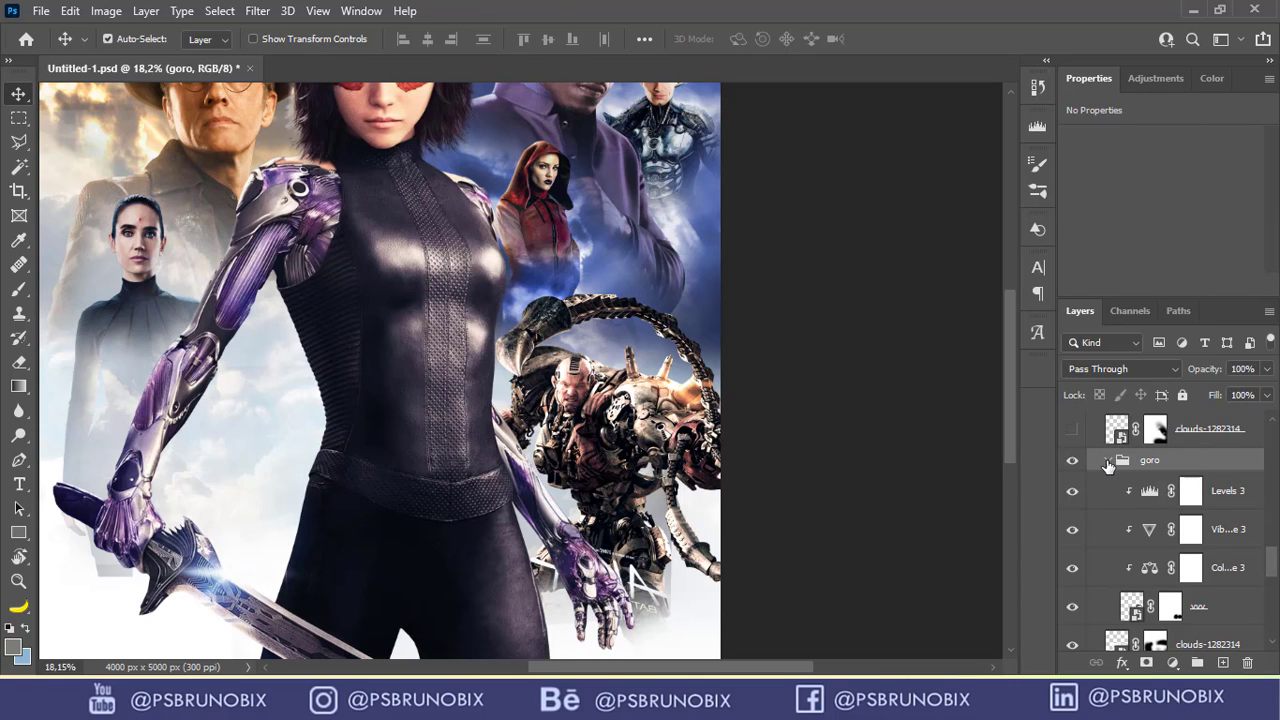
left_click(1107, 461)
Show the clouds-1282314 layer directly above the "goro" group together with its clipped "Hue/...py 6" adjustment.
scroll(641, 422, "down", 3)
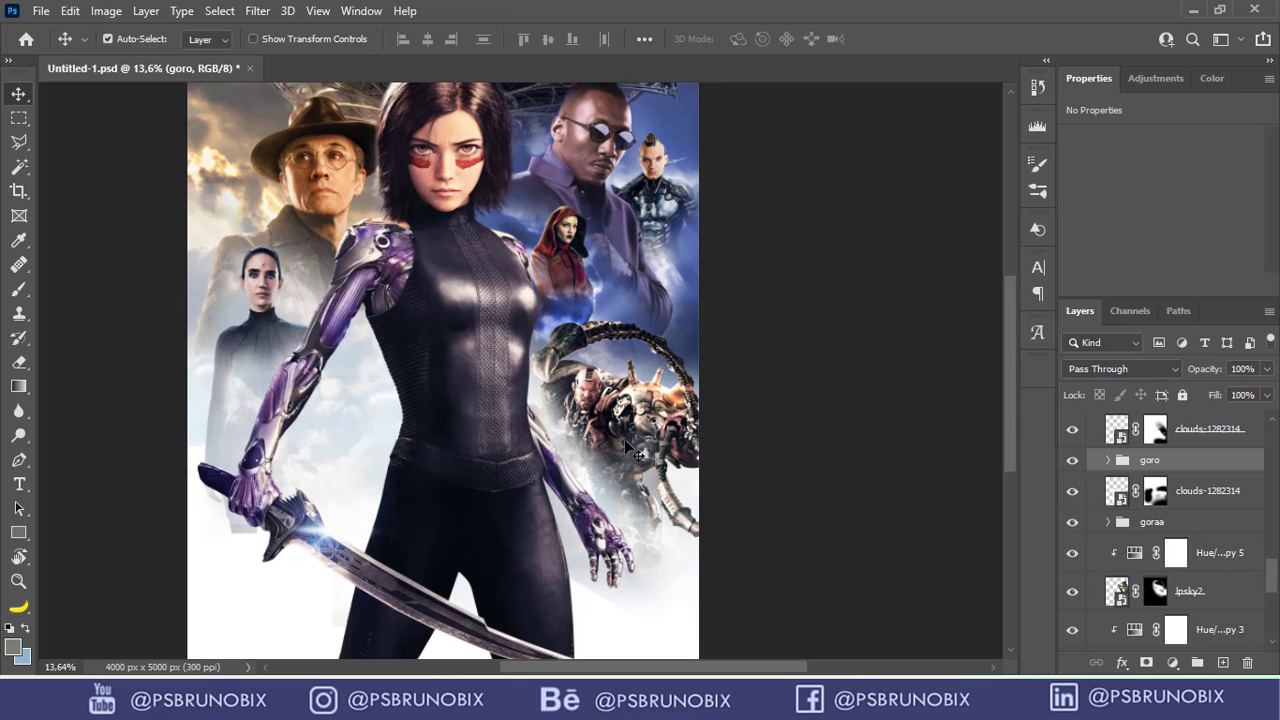
scroll(576, 396, "up", 3)
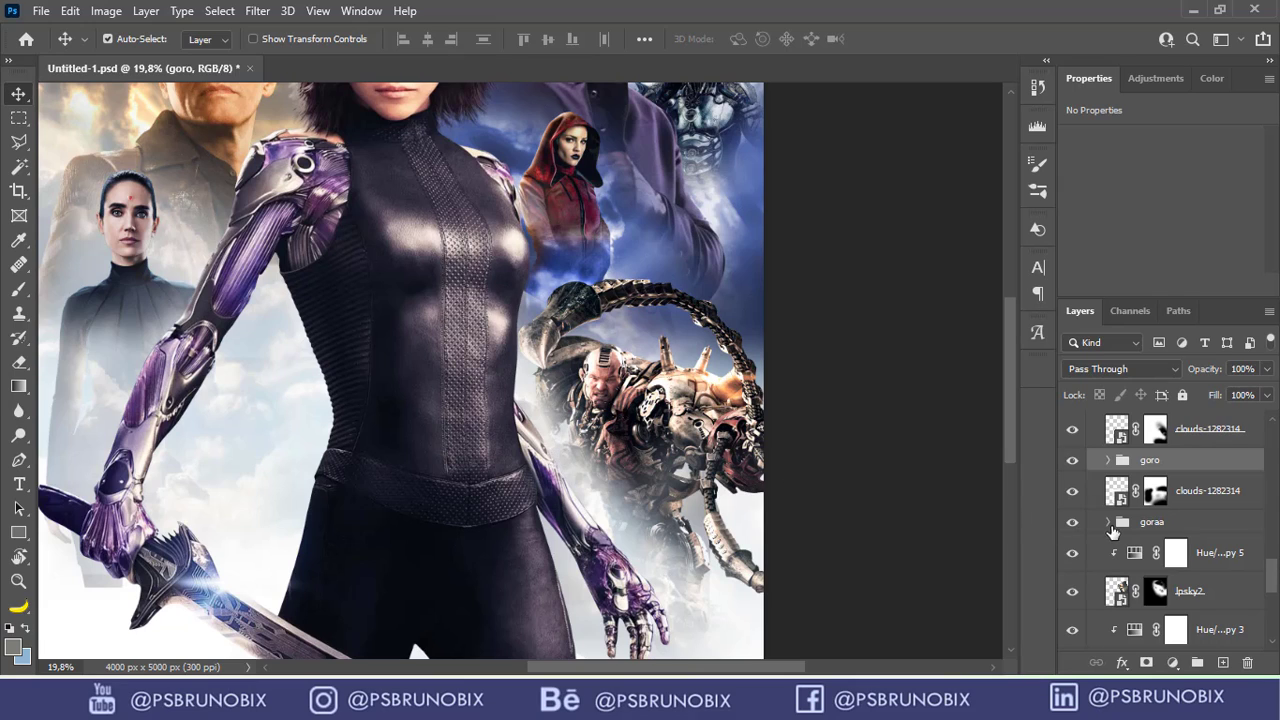
scroll(1183, 540, "up", 2)
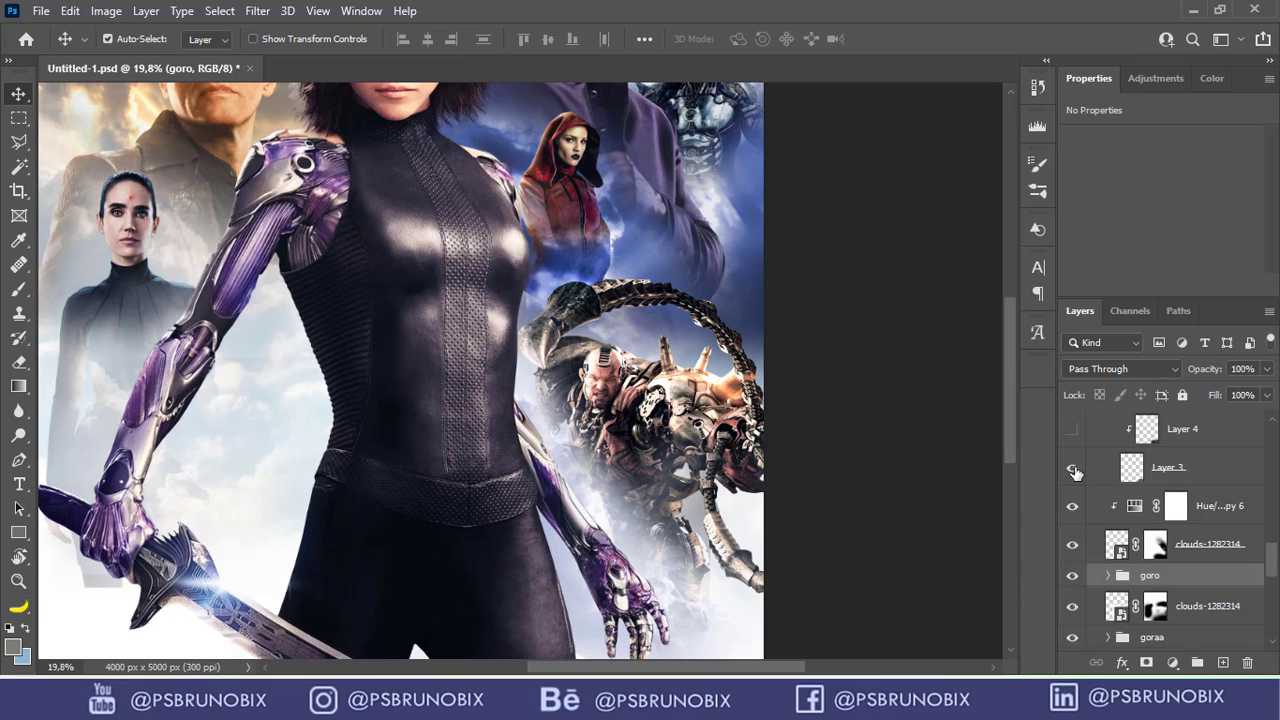
Show Layer 3, the gray-green ground fill in the poster's lower corner, and compare the area with and without it.
scroll(727, 422, "down", 2)
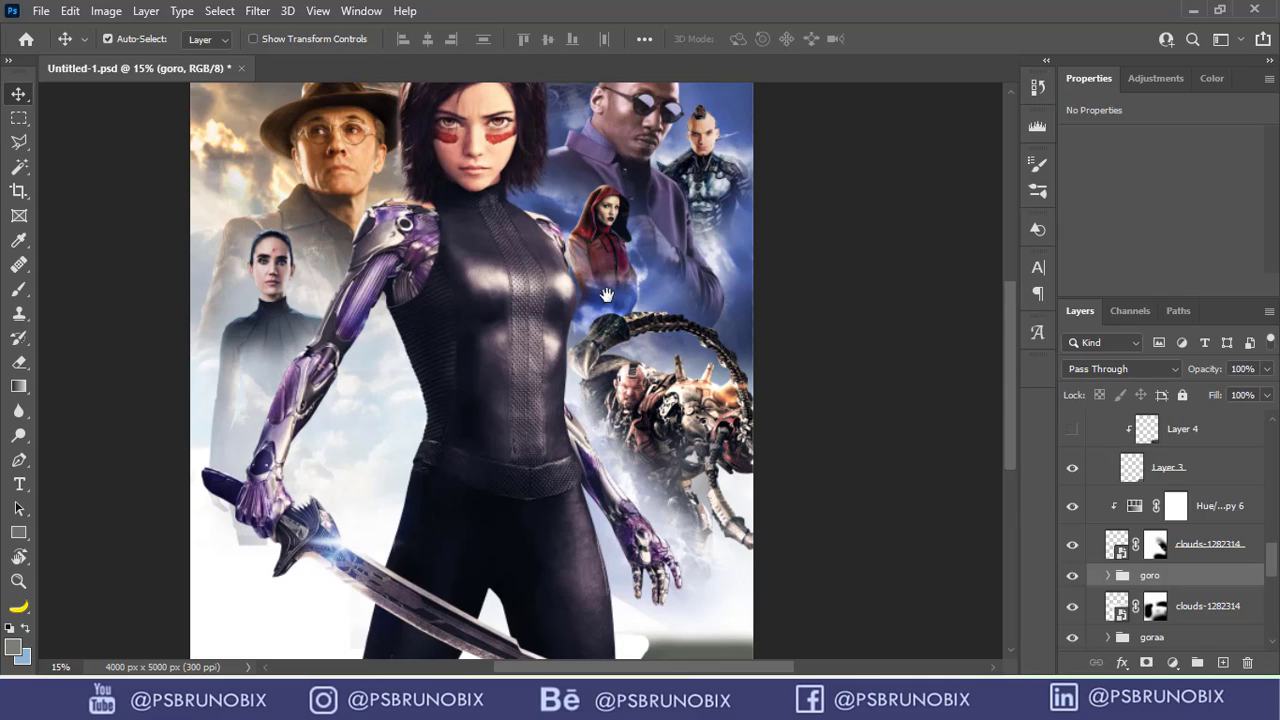
scroll(676, 439, "up", 1)
left_click(1073, 468)
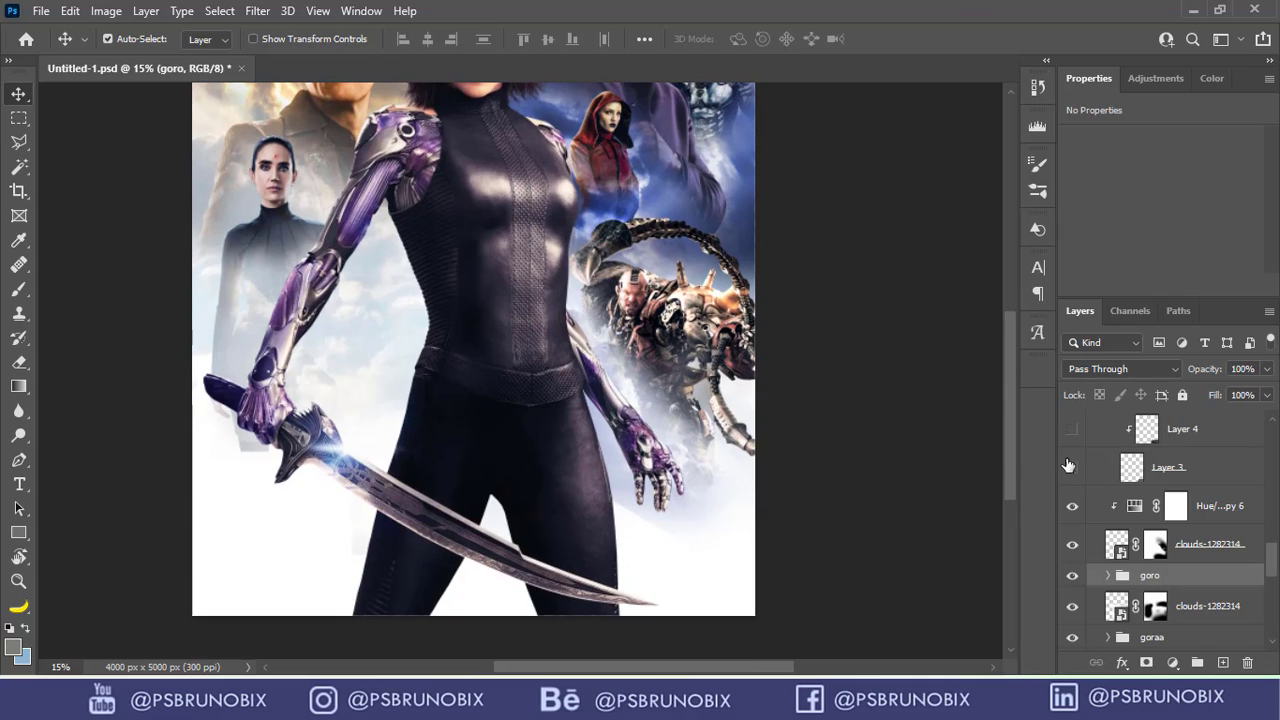
left_click(1069, 468)
left_click(1071, 470)
left_click(1072, 470)
left_click(1074, 471)
left_click(1075, 471)
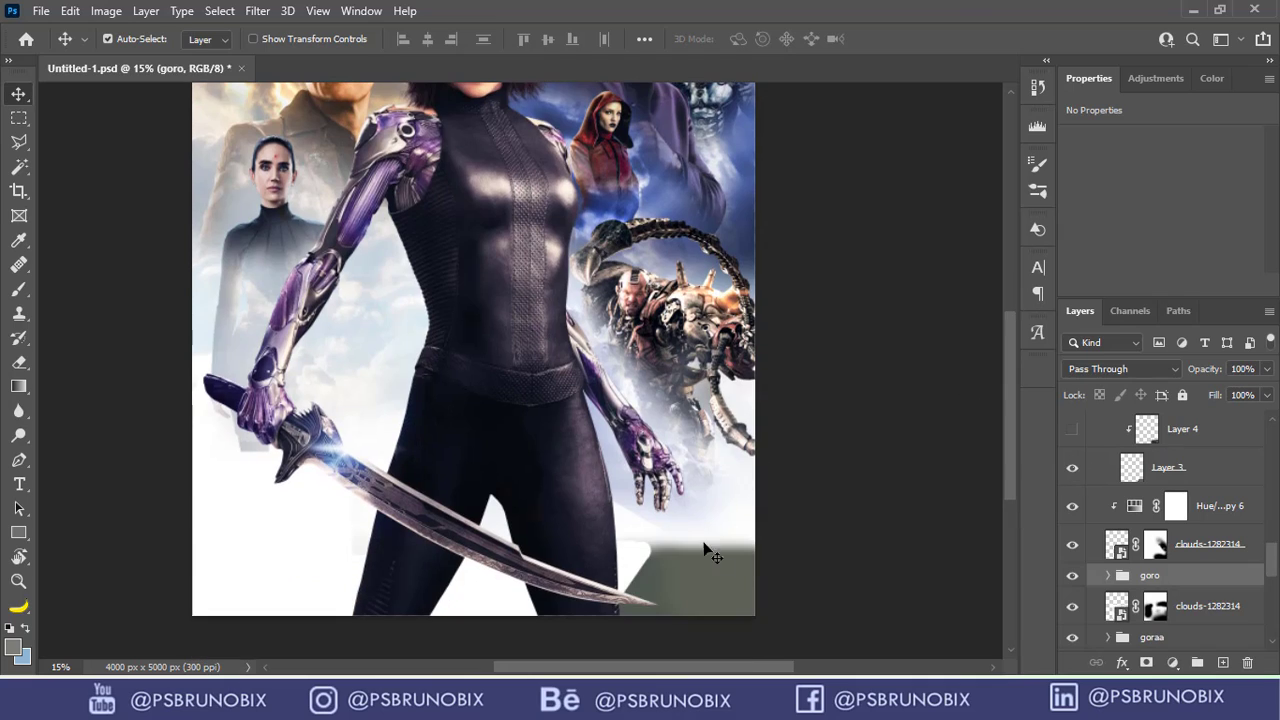
left_click(1076, 471)
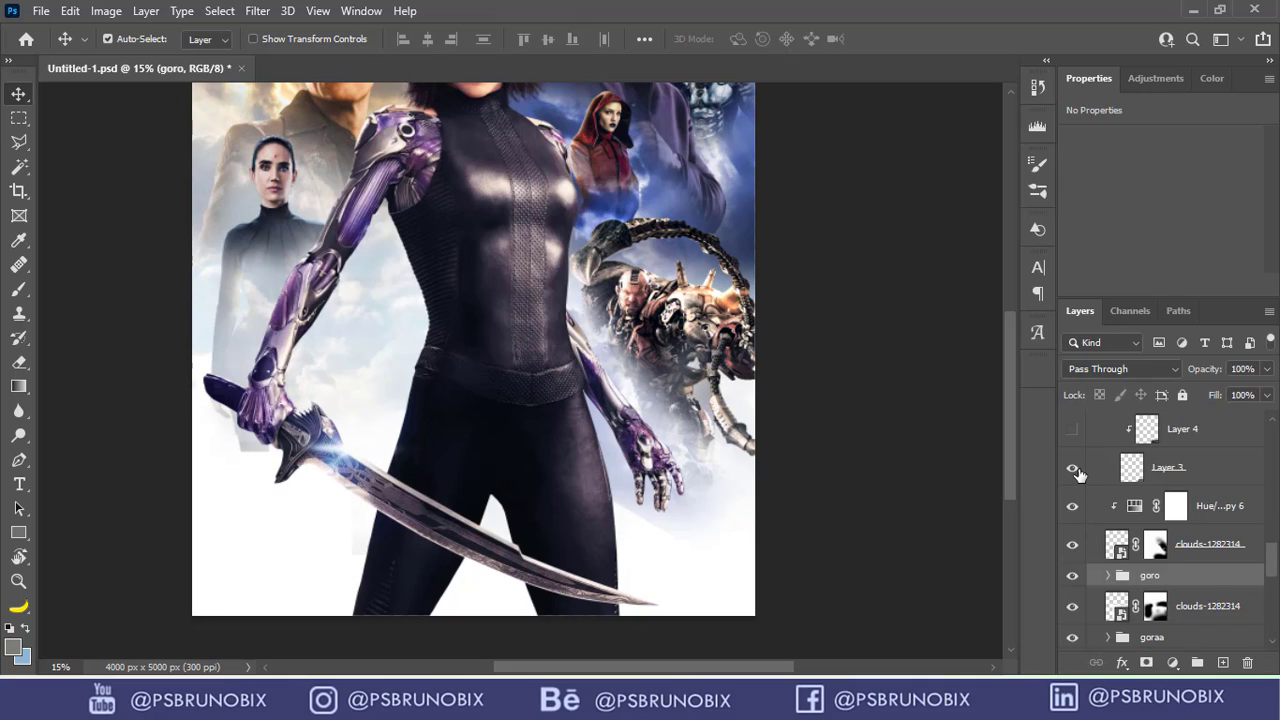
Show the dark shading on Layer 4 clipped to Layer 3, and the masked "final-...4x958" city image above it.
scroll(1110, 488, "up", 1)
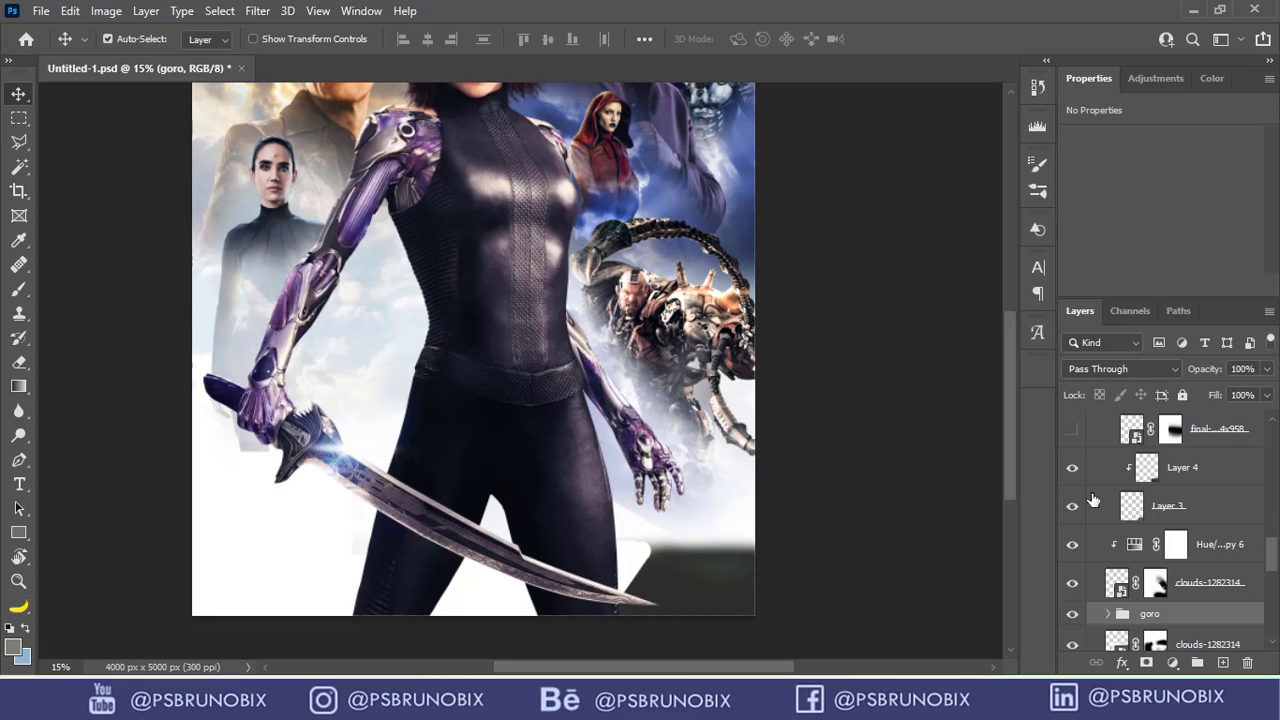
scroll(1128, 498, "up", 3)
scroll(1130, 500, "down", 1)
left_click(1072, 506)
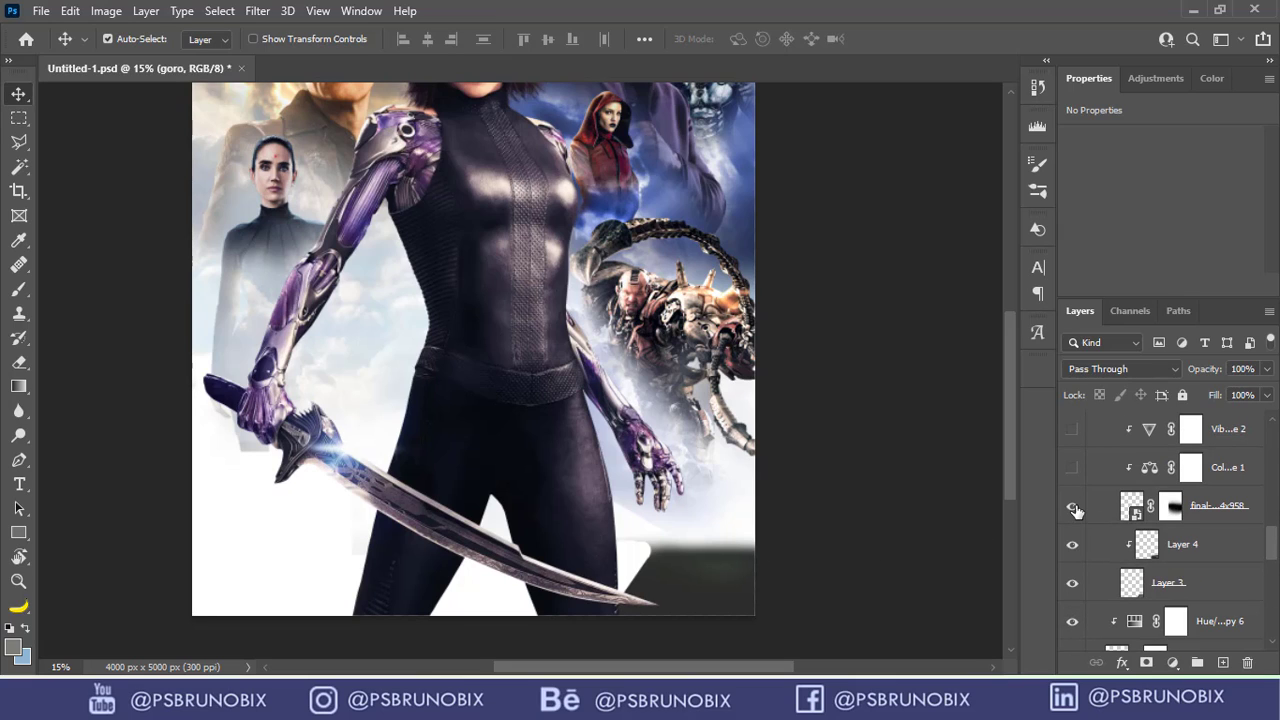
Hide Layer 4 and Layer 3 and show them again to compare the ground below the city image.
left_click(1073, 547)
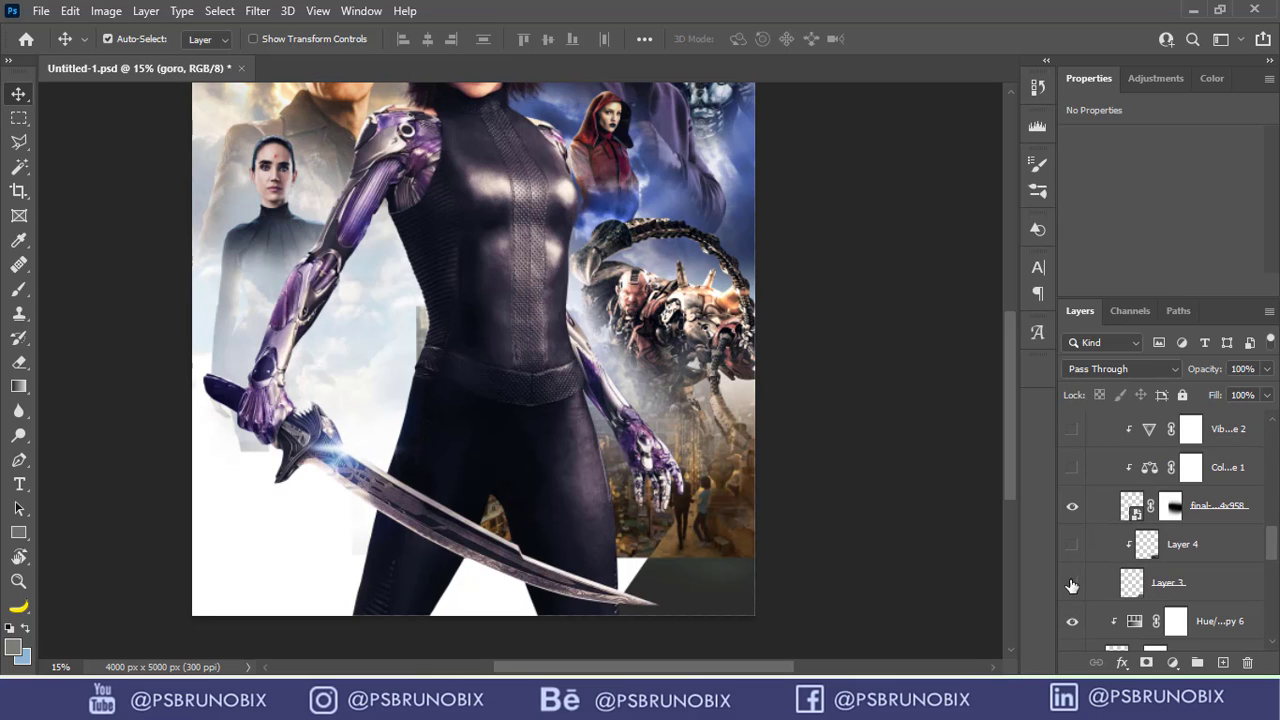
left_click(1072, 583)
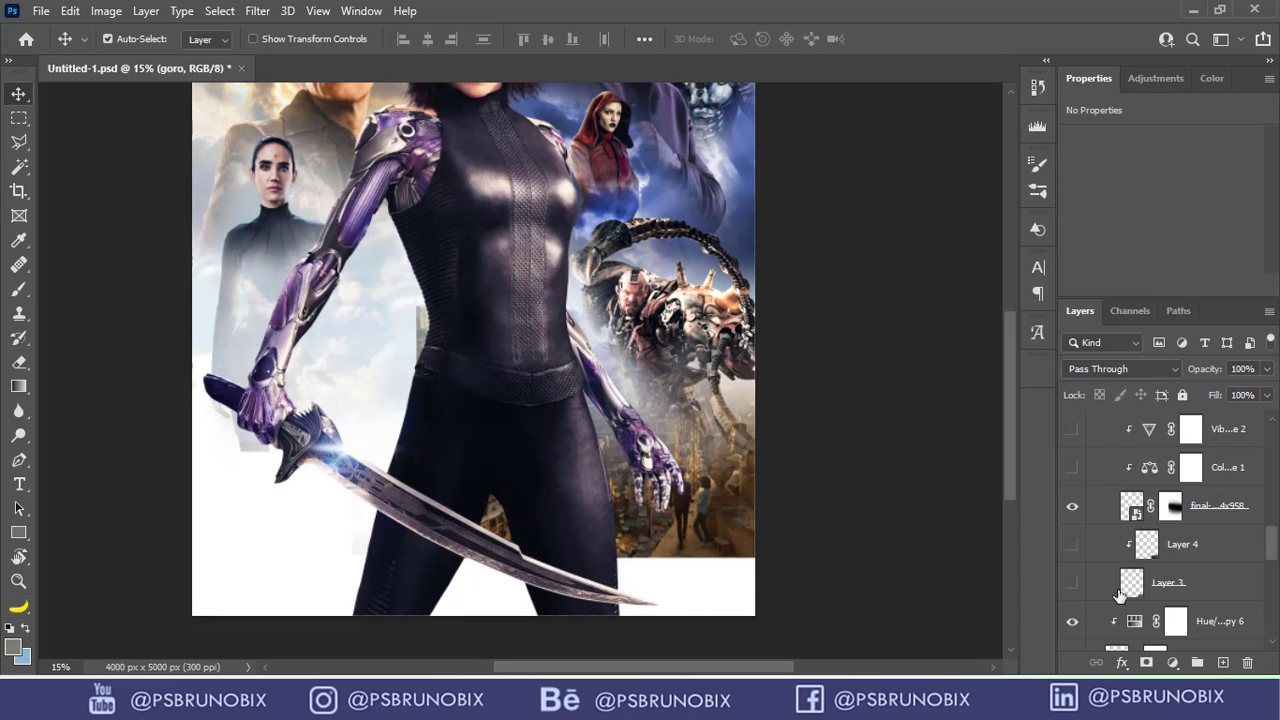
left_click(1071, 584)
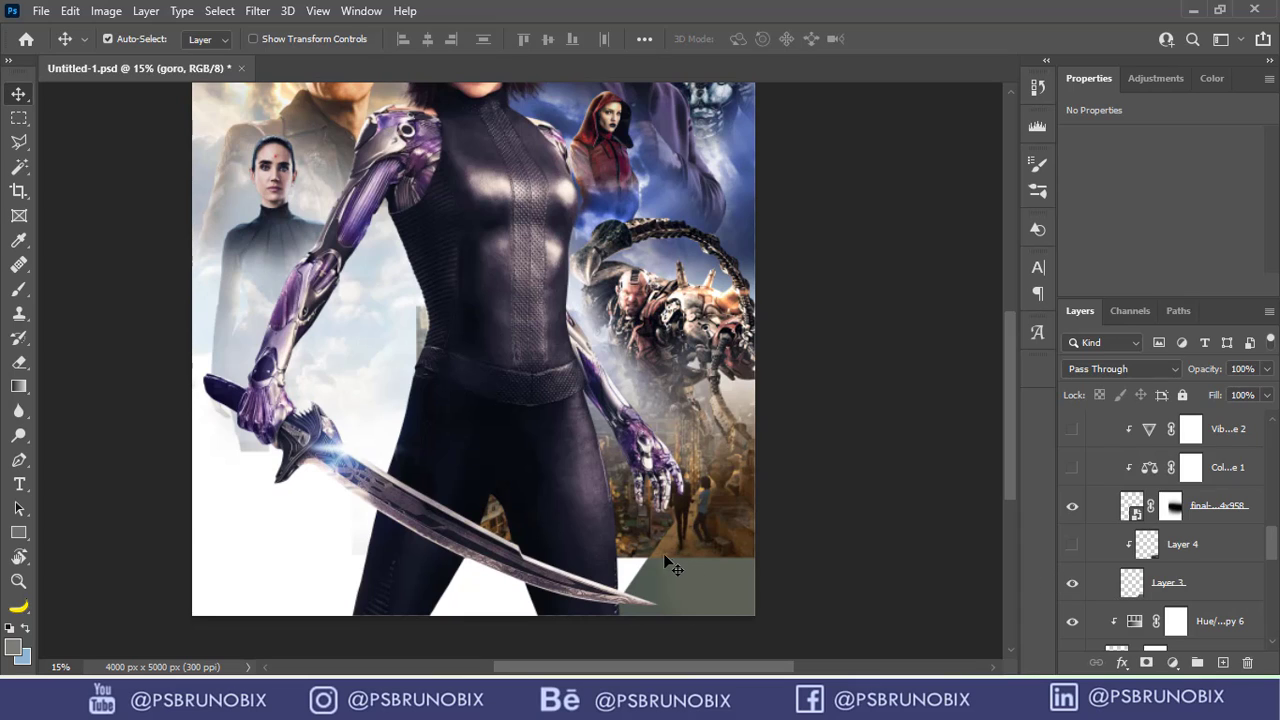
left_click(1072, 545)
left_click_drag(676, 586, 653, 334)
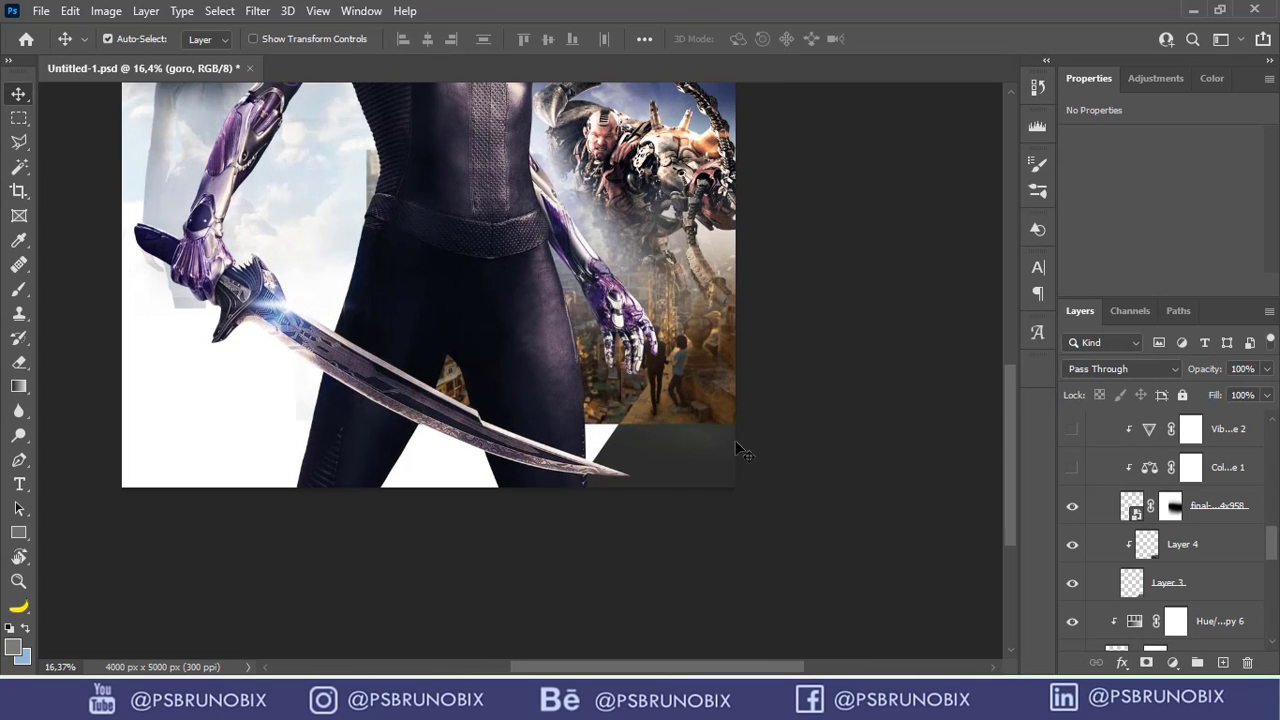
scroll(700, 446, "down", 1)
Show the color balance, Vibrance 2 and Levels 2 adjustments clipped to the city image in the "cyti" group.
scroll(1120, 527, "up", 1)
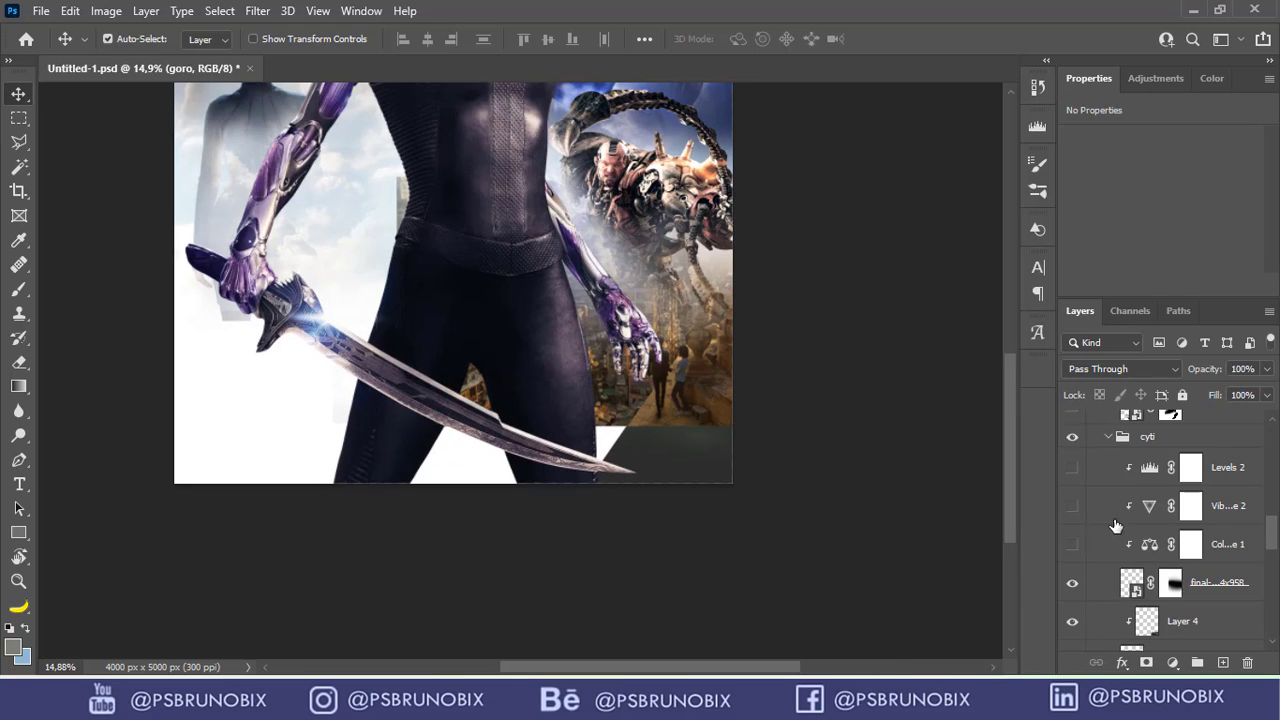
left_click(1074, 544)
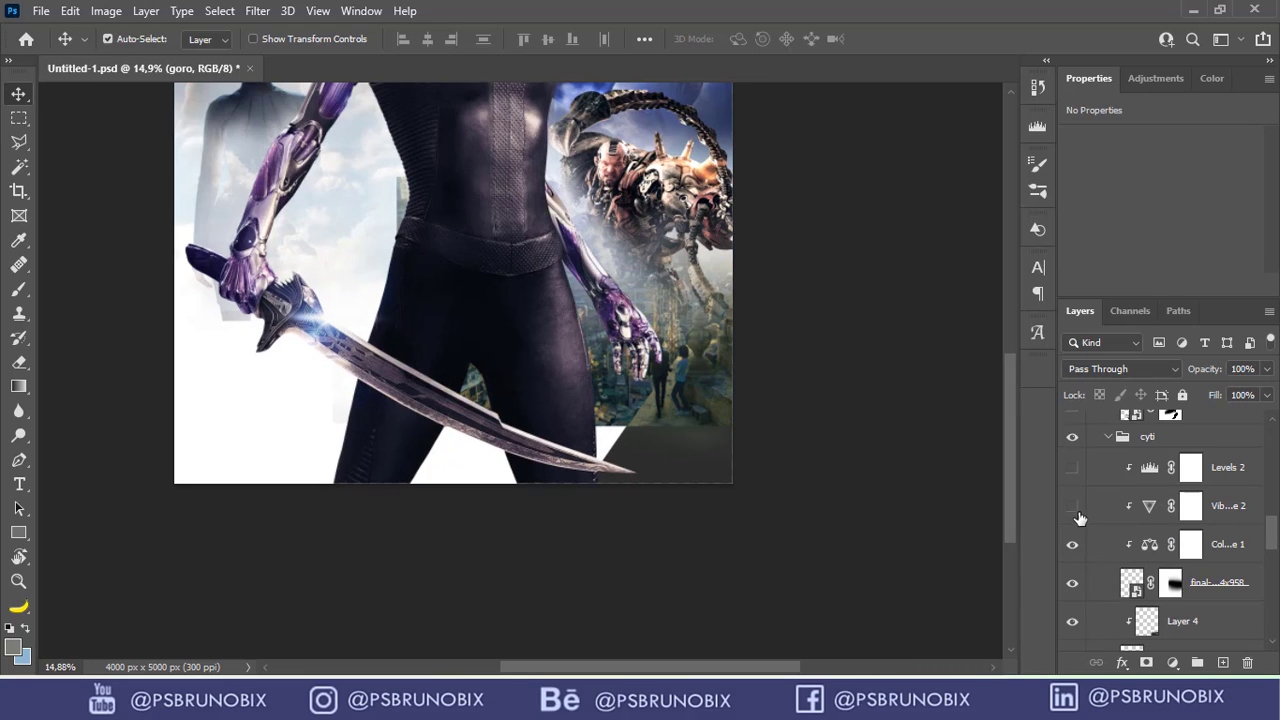
scroll(700, 460, "up", 4)
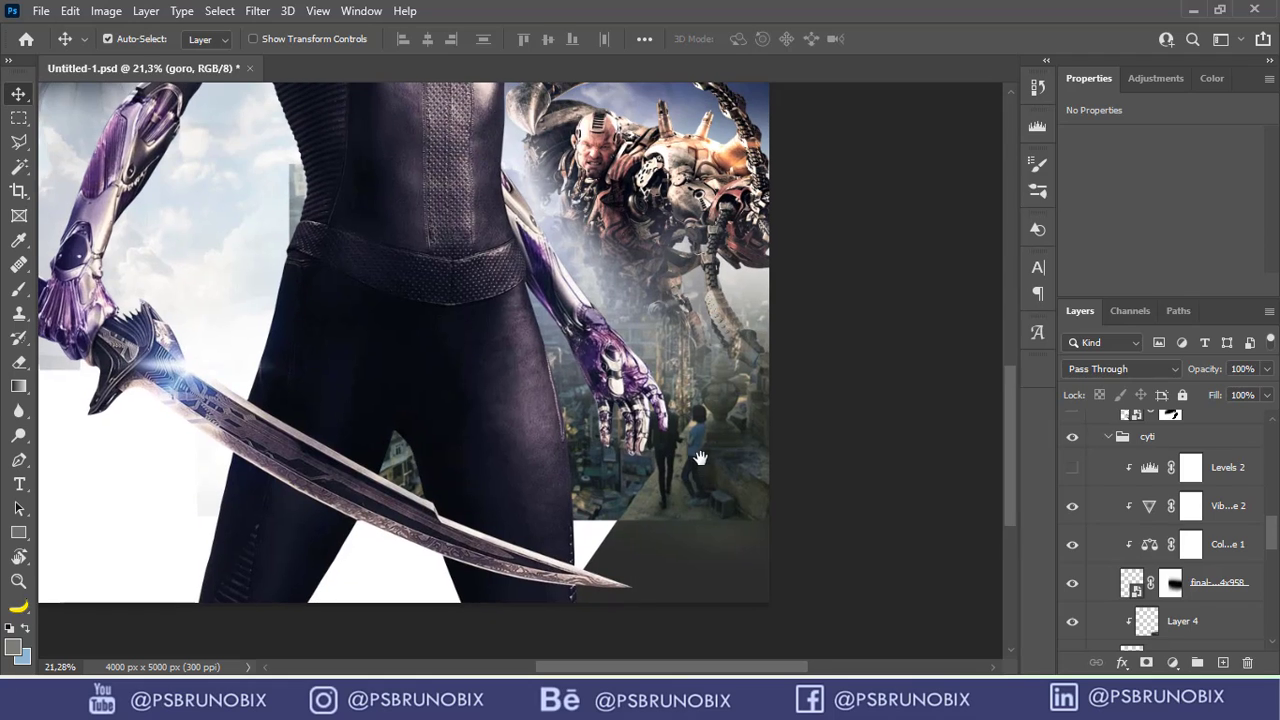
left_click(1073, 467)
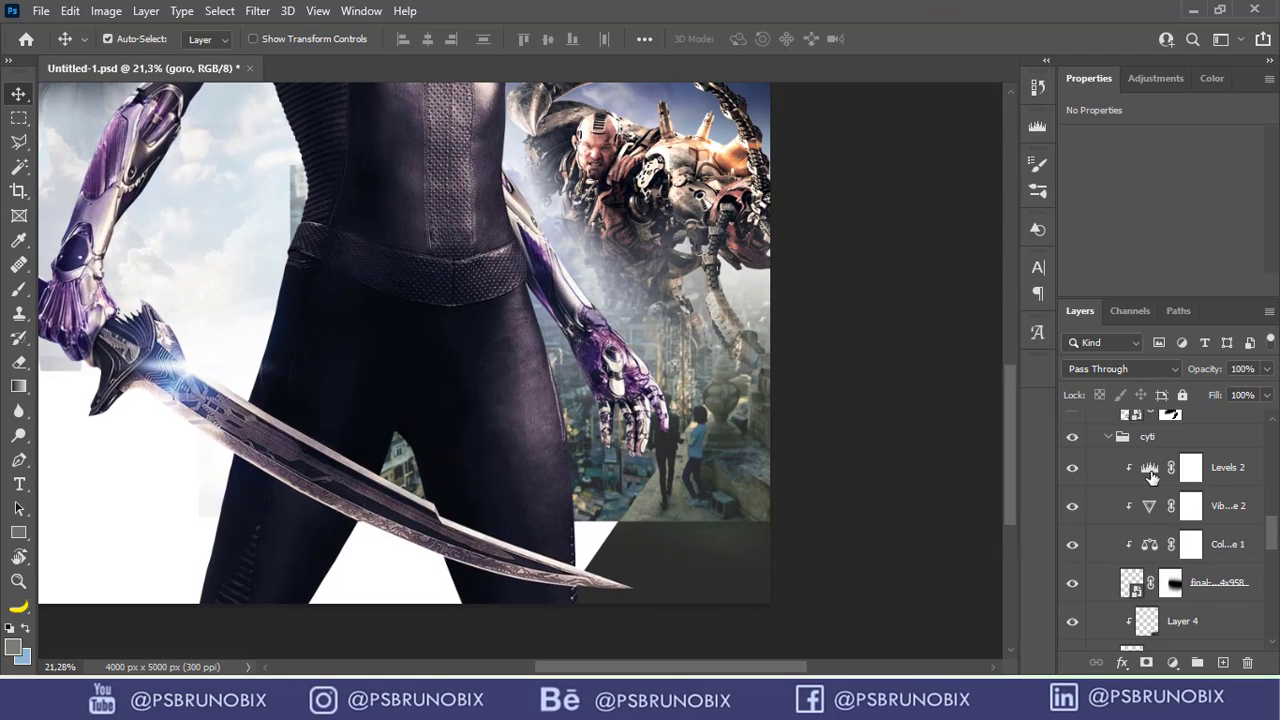
Review the Levels 2 settings and how the adjusted city fits the poster, and collapse the "cyti" group.
left_click(1104, 473)
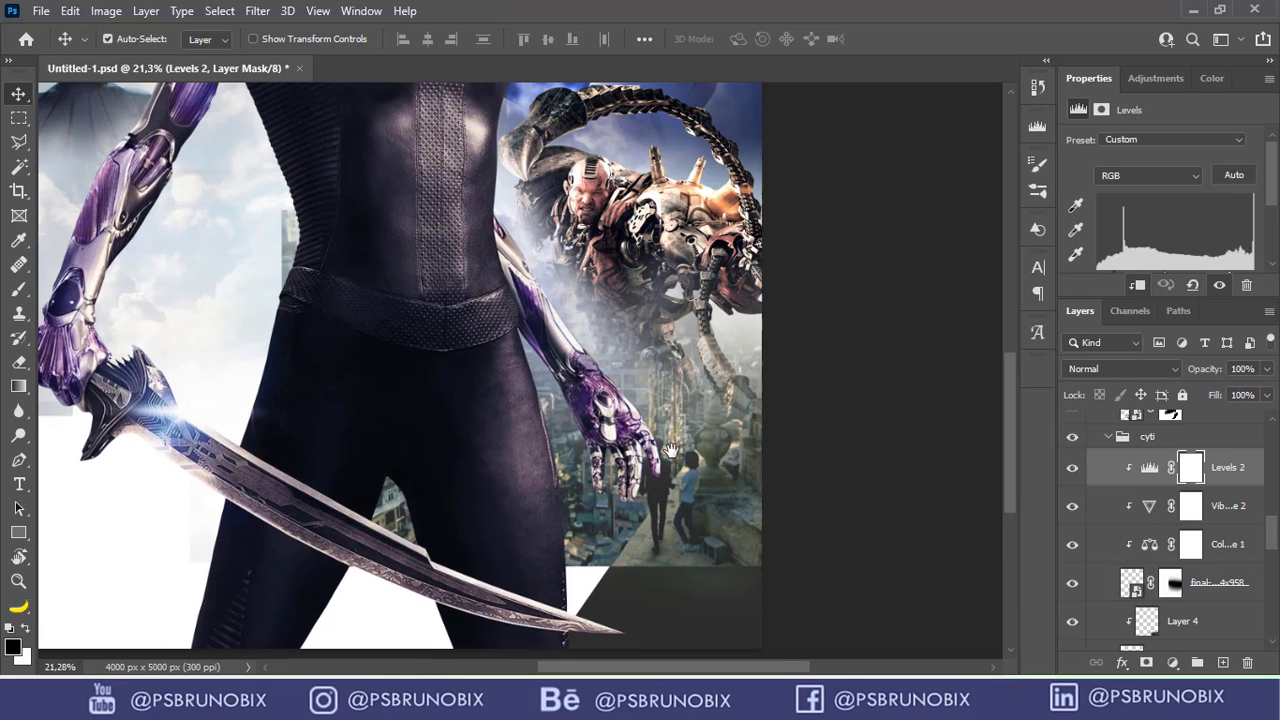
scroll(695, 400, "up", 1)
scroll(695, 465, "down", 2)
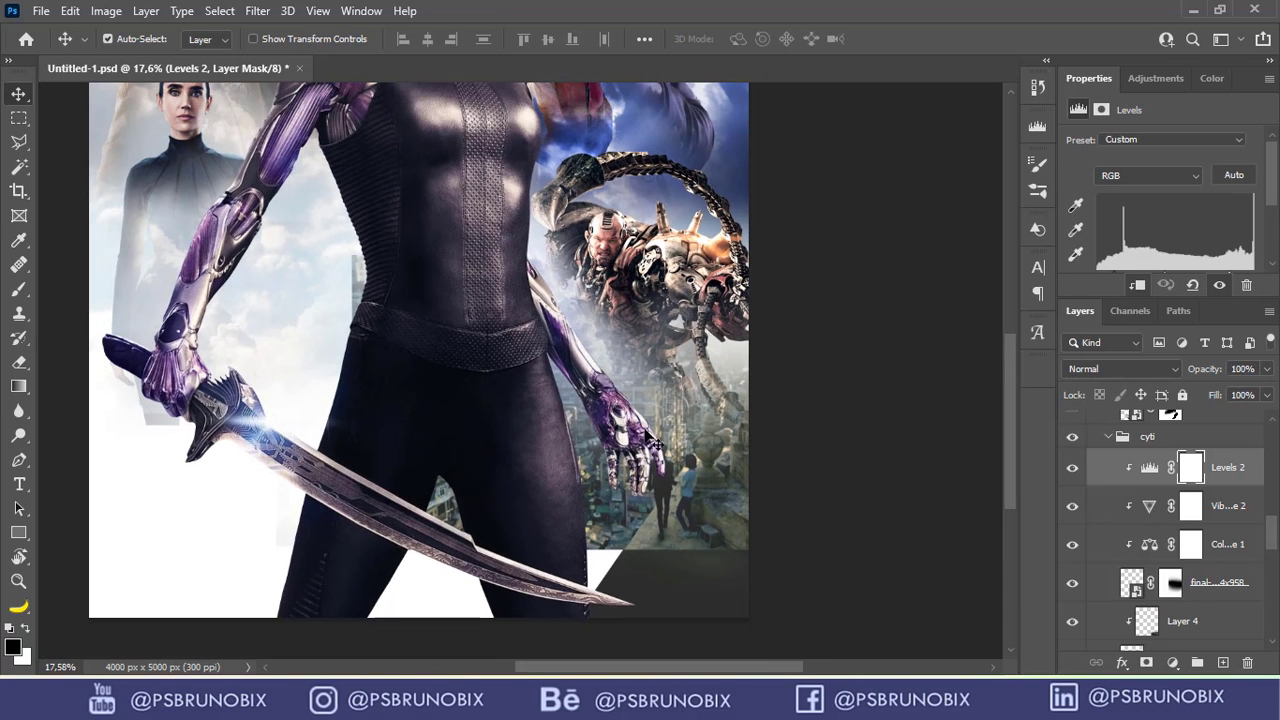
scroll(1210, 495, "up", 1)
left_click(1107, 476)
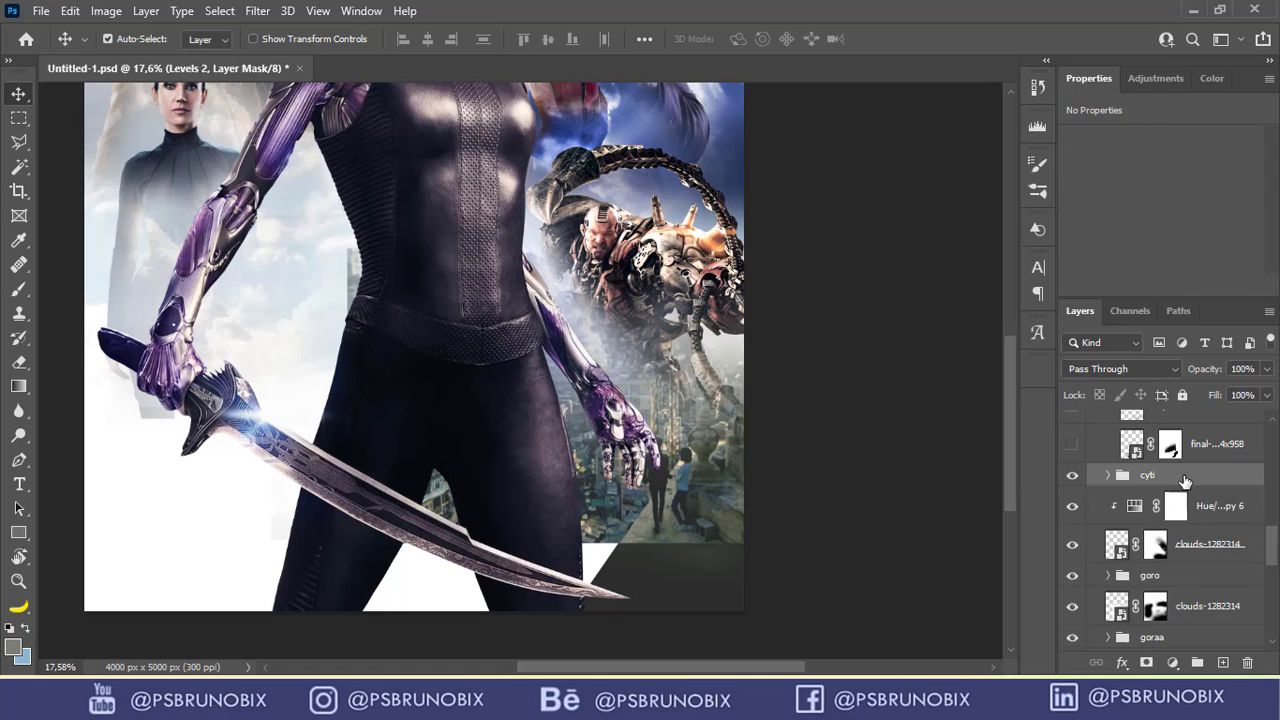
Show the second masked city image "final-...4x958" above the "cyti" group and compare the poster with and without it.
left_click(1075, 446)
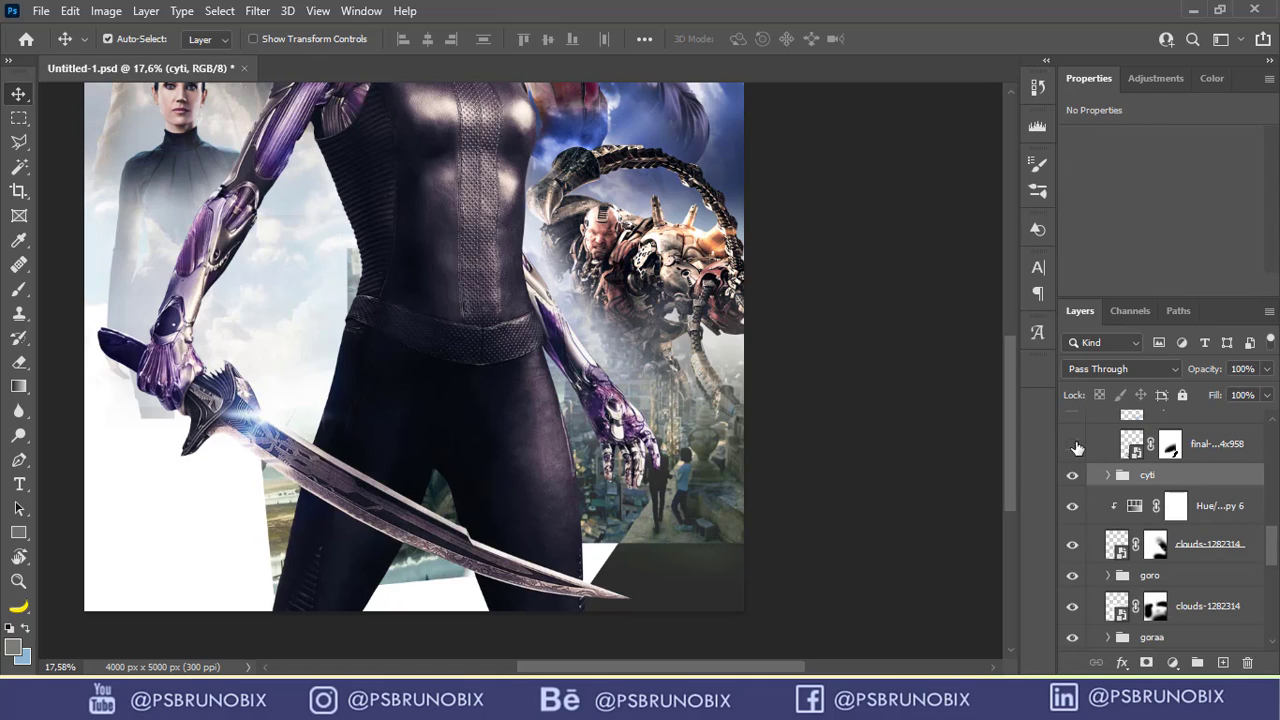
left_click(1073, 446)
left_click(1073, 446)
left_click(1073, 446)
left_click(1073, 446)
Show Layer 5, the light blue fill beside the sword's tip, and compare the area with and without it.
scroll(1160, 500, "up", 2)
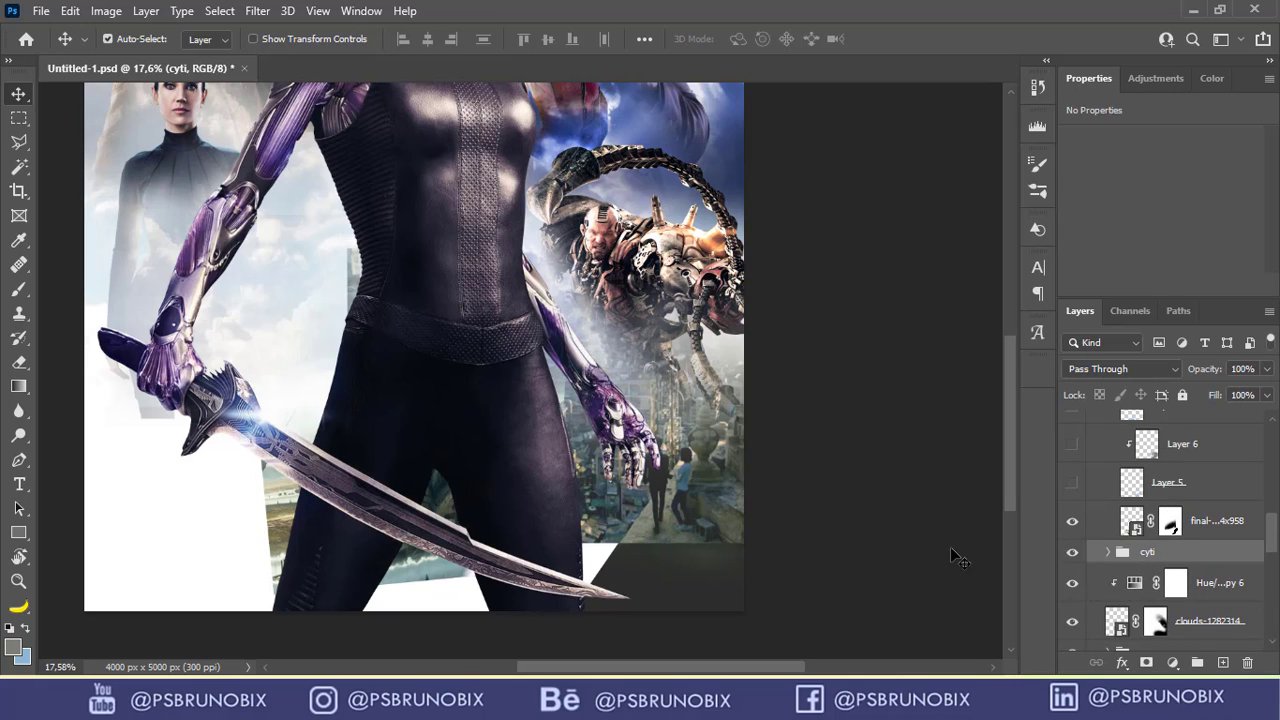
left_click(1073, 485)
left_click(1073, 485)
left_click(1073, 485)
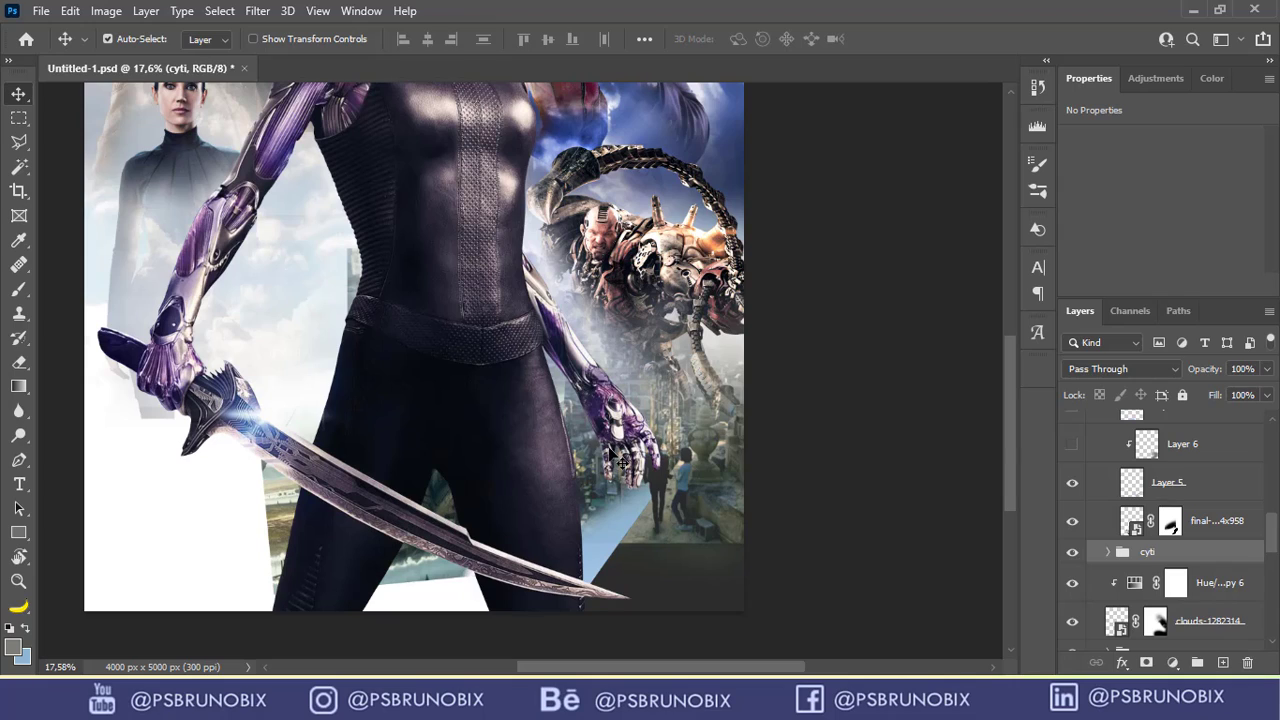
left_click(1072, 482)
left_click(1072, 482)
left_click(1072, 482)
Show and select Layer 6, the shading clipped to Layer 5, and compare the blue fill with and without it.
scroll(1115, 533, "up", 1)
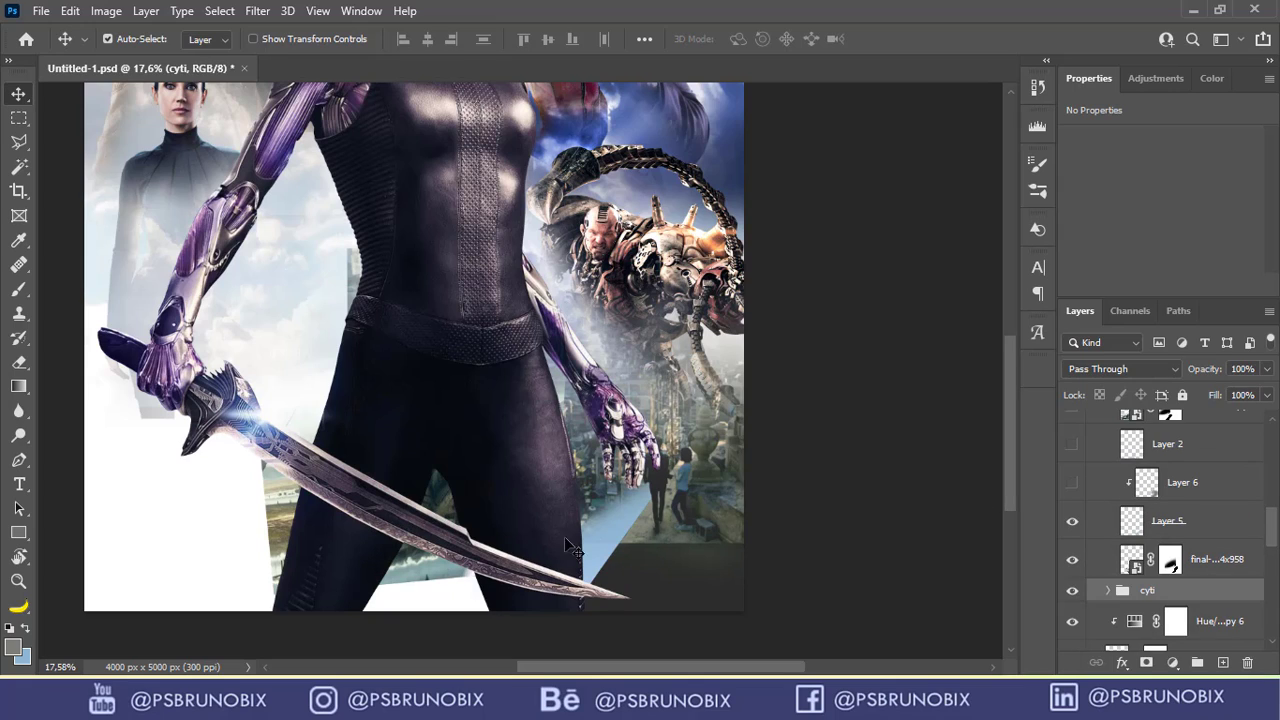
left_click(1072, 483)
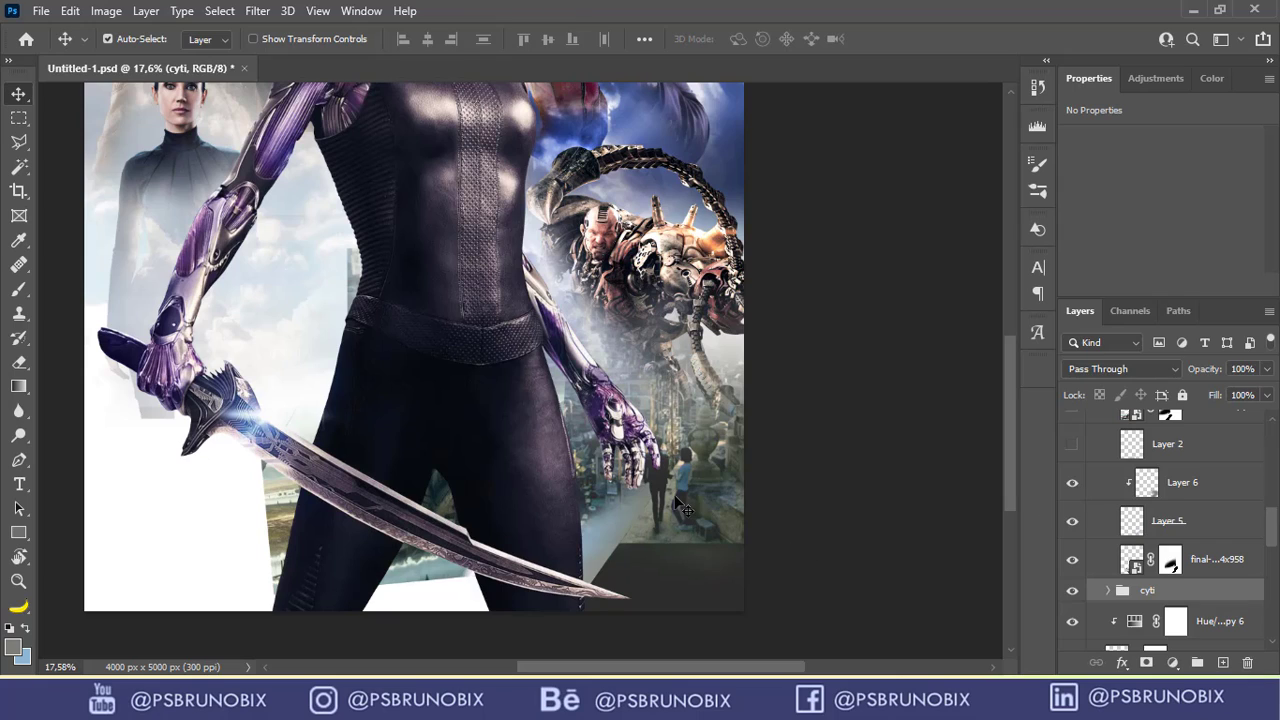
left_click(1181, 487)
left_click(1073, 484)
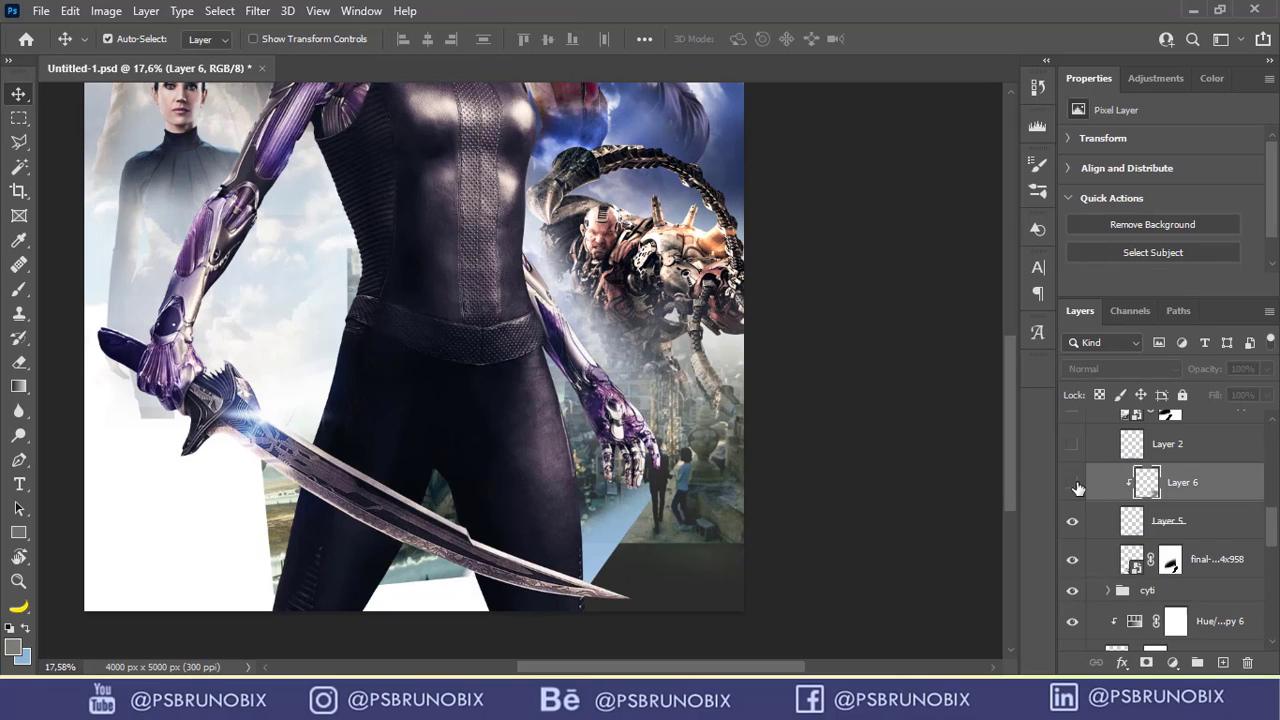
left_click(1073, 484)
left_click(1073, 484)
left_click(1073, 484)
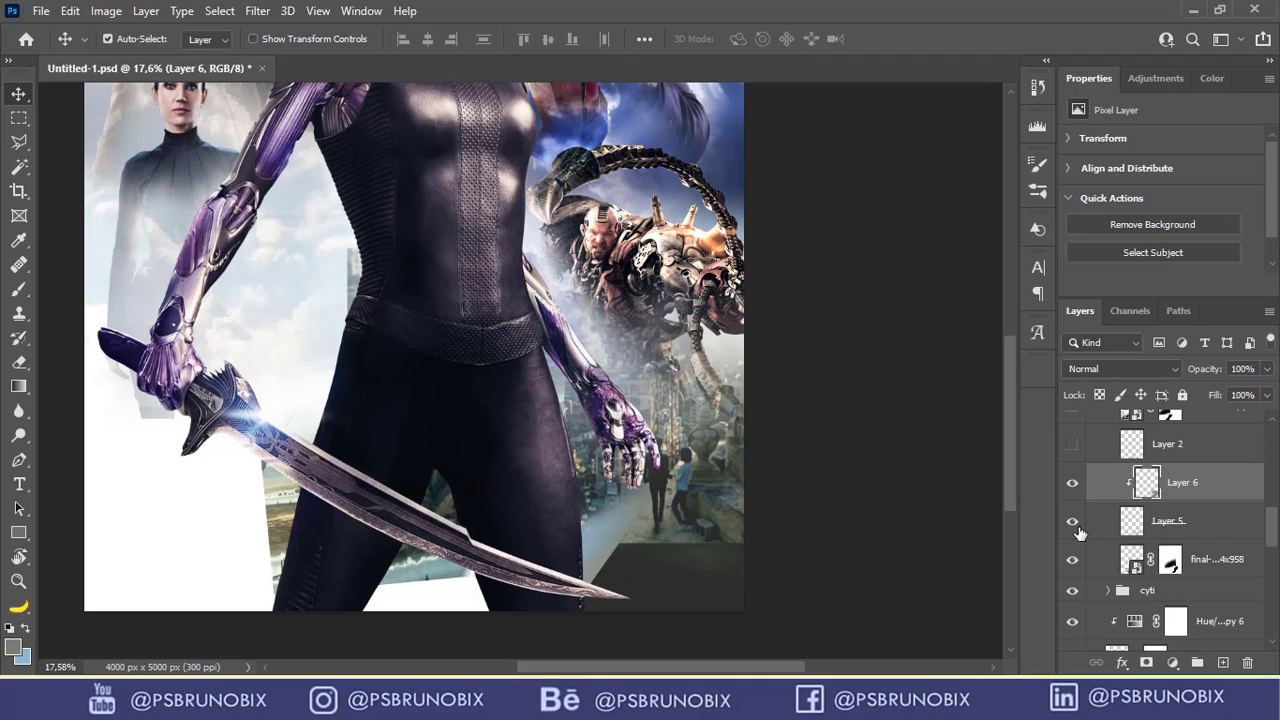
Show Layer 2, the light blue fill between the heroine's legs, and compare the poster's lower edge with and without it.
left_click(1072, 444)
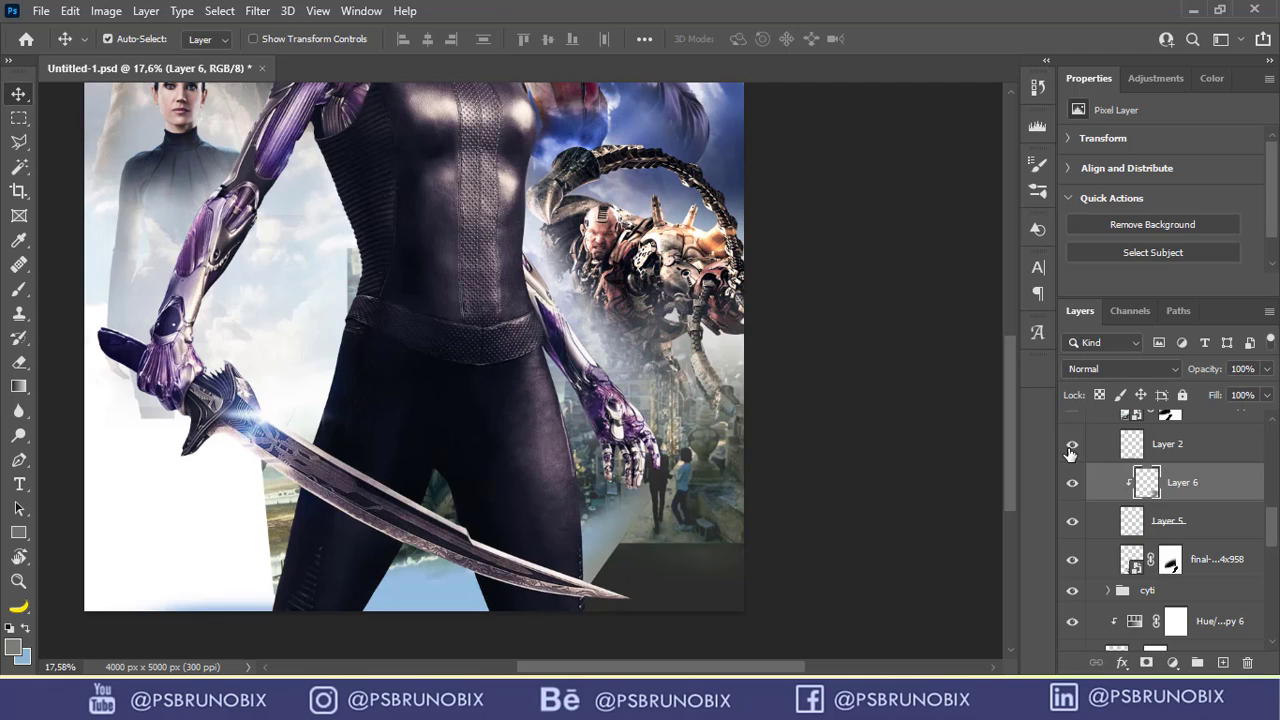
scroll(545, 488, "down", 1)
left_click_drag(545, 488, 589, 492)
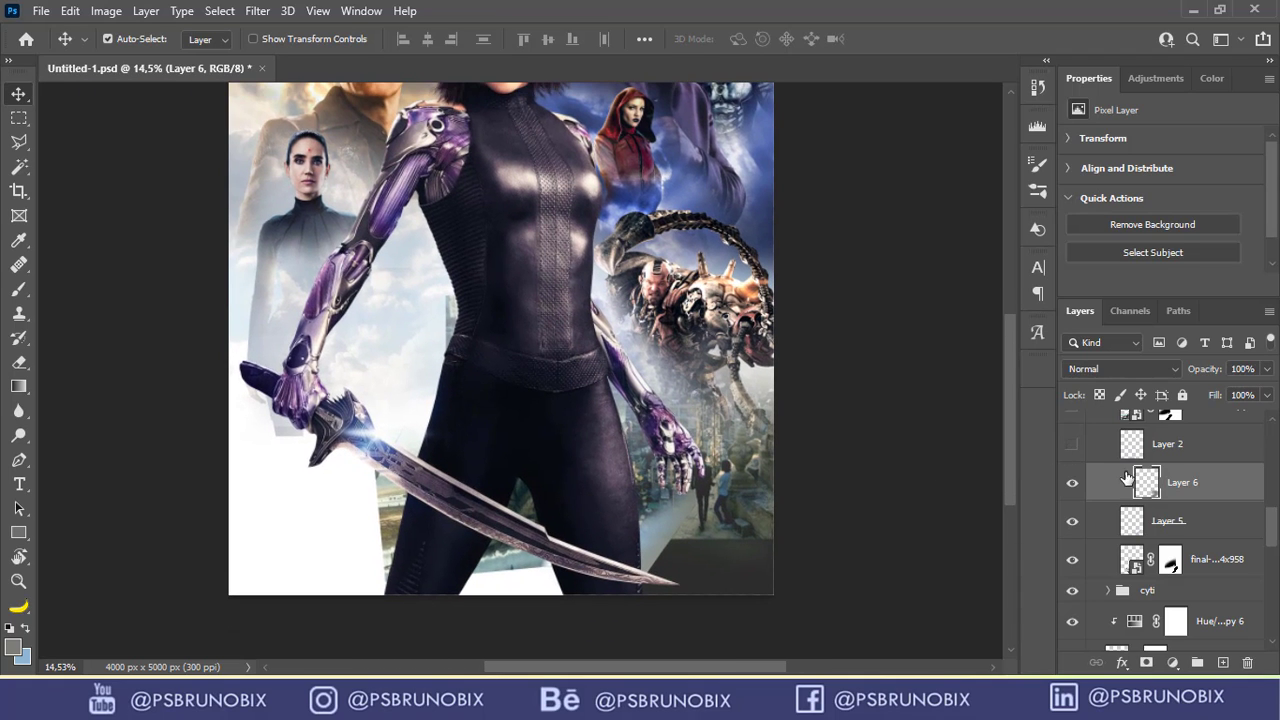
left_click(1071, 445)
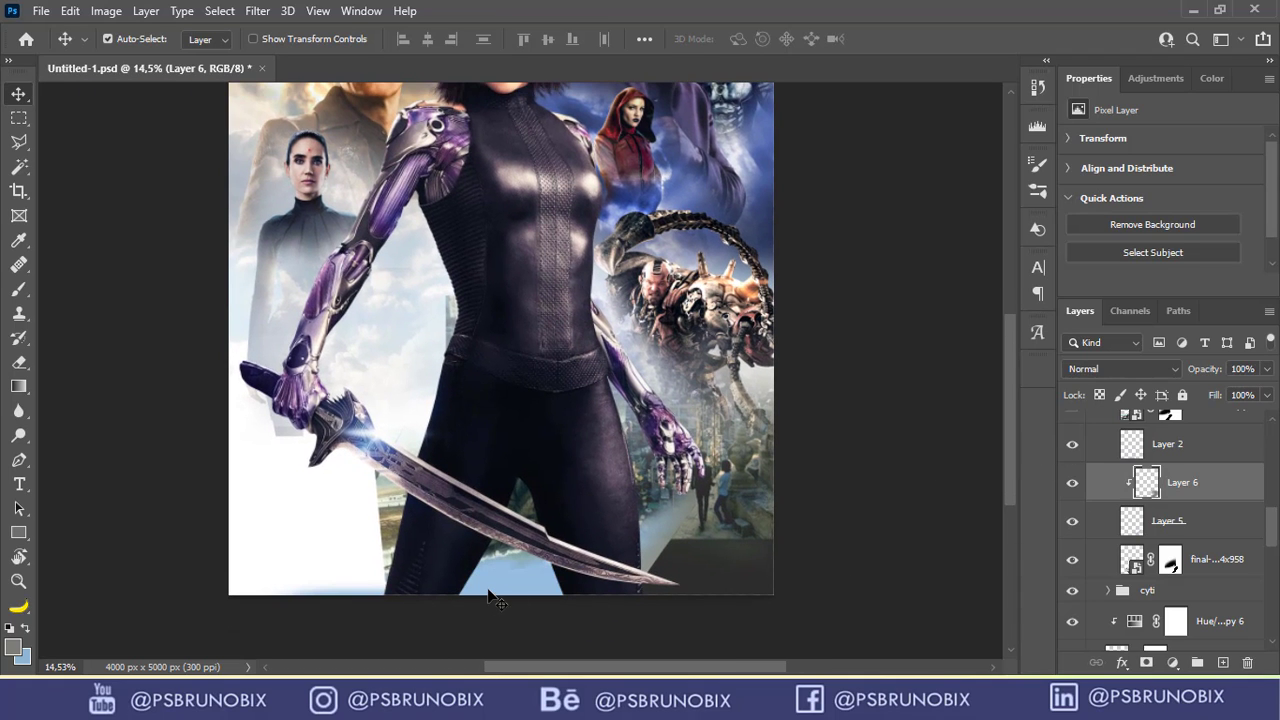
left_click(1072, 444)
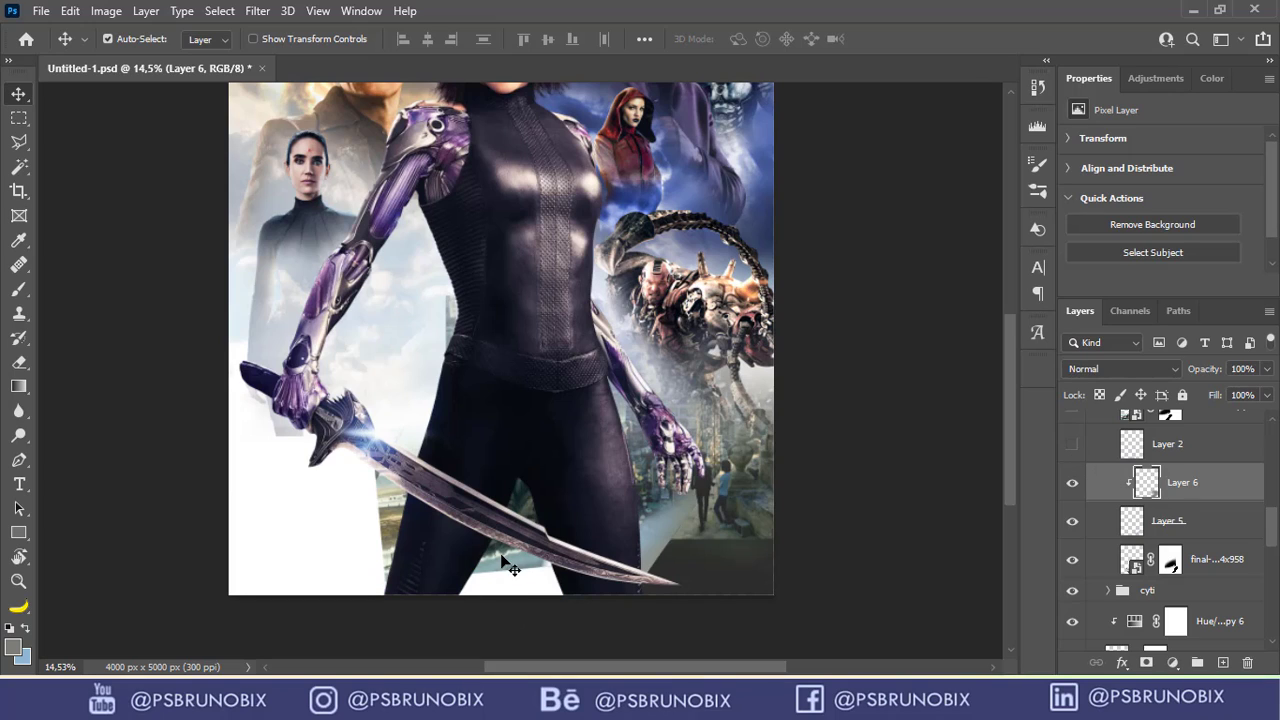
left_click(1071, 444)
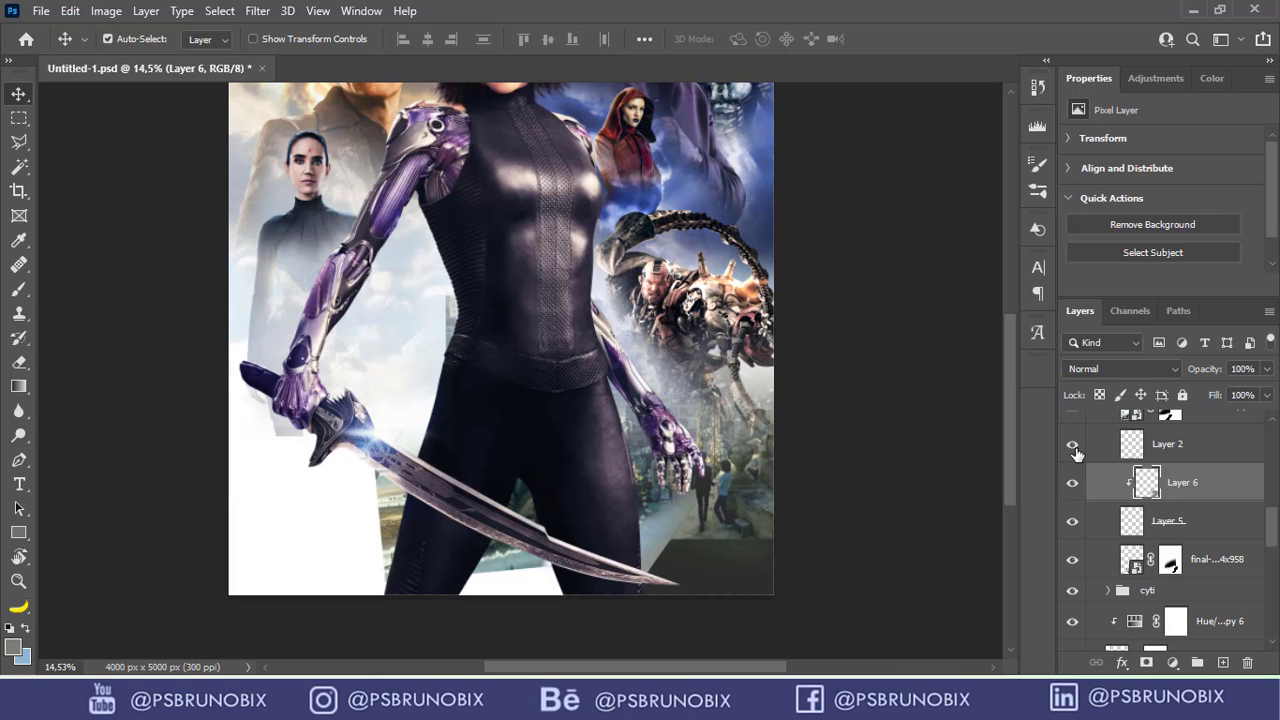
scroll(519, 571, "up", 2)
scroll(519, 571, "up", 4)
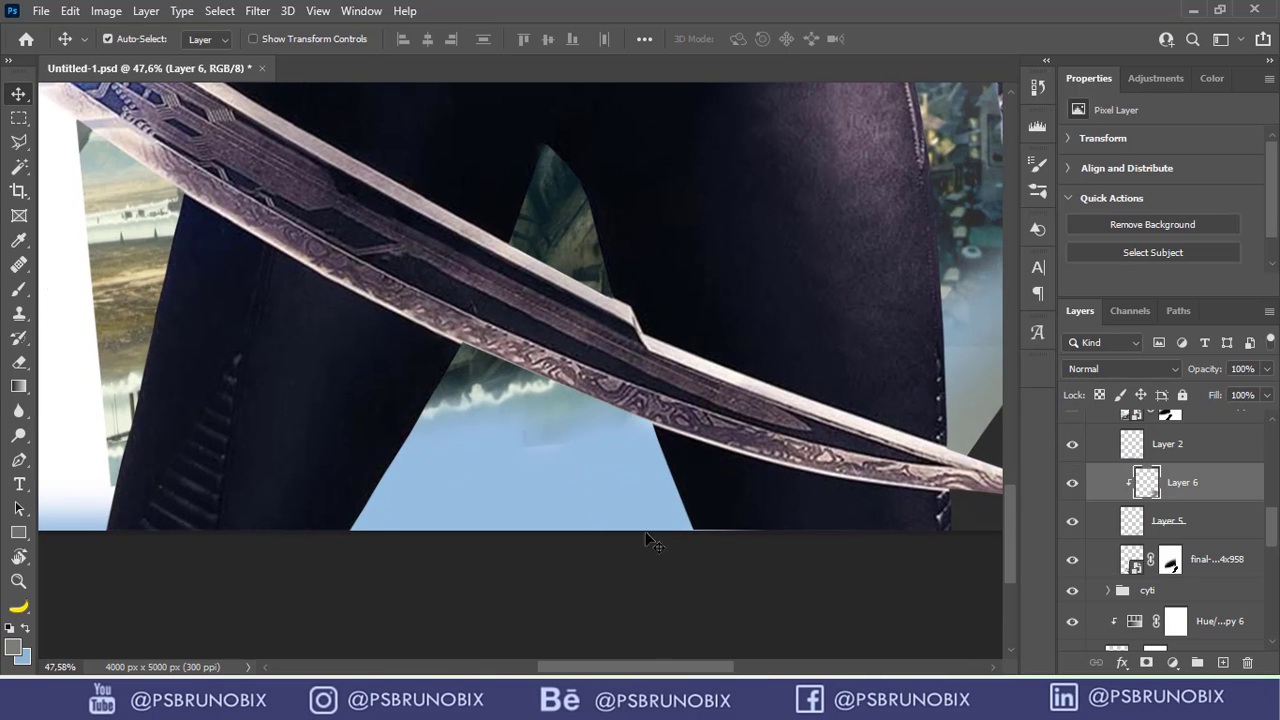
scroll(686, 466, "down", 3)
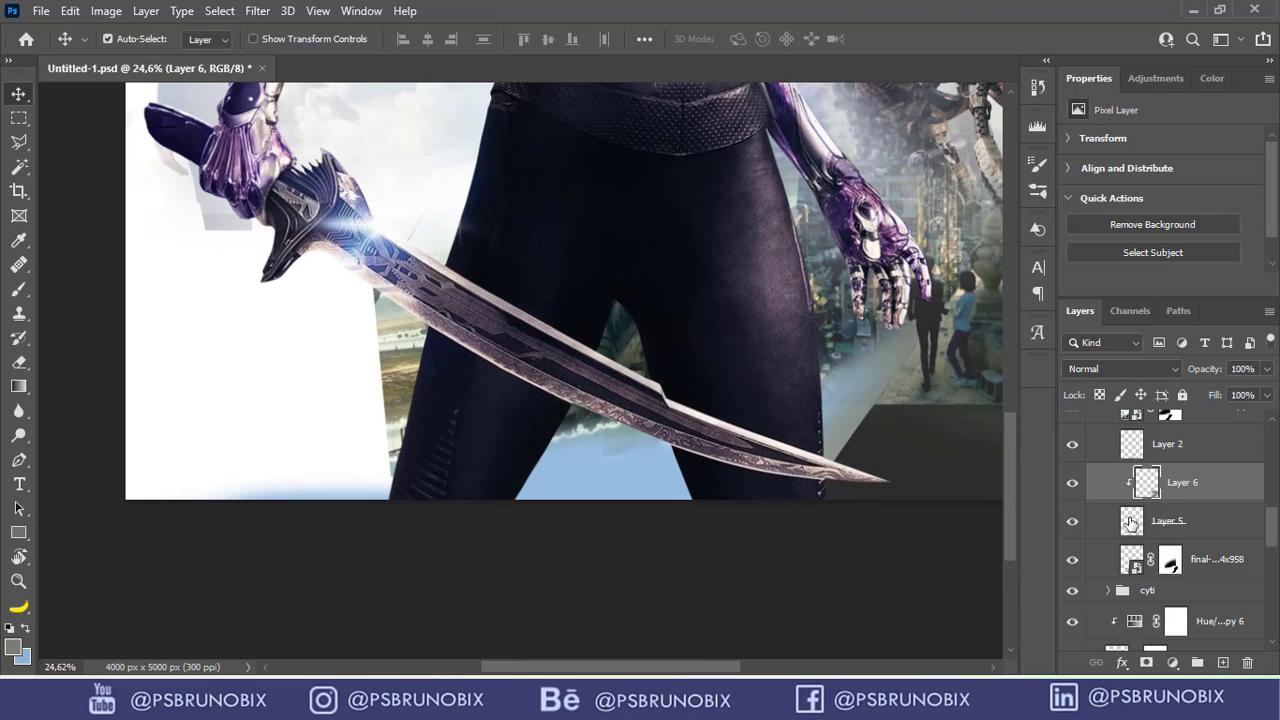
Show and select the masked "final-...8 copy" city image above Layer 2, and compare the poster's lower area with and without it.
scroll(1098, 478, "up", 3)
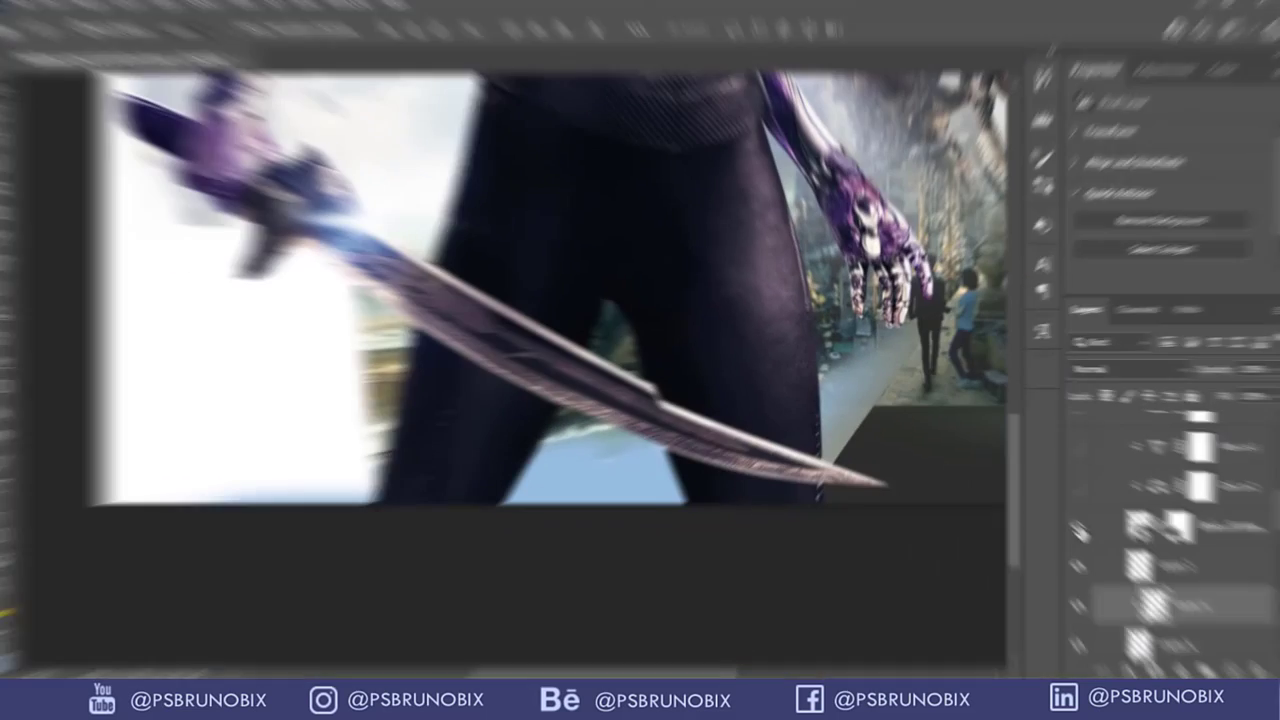
left_click(1073, 522)
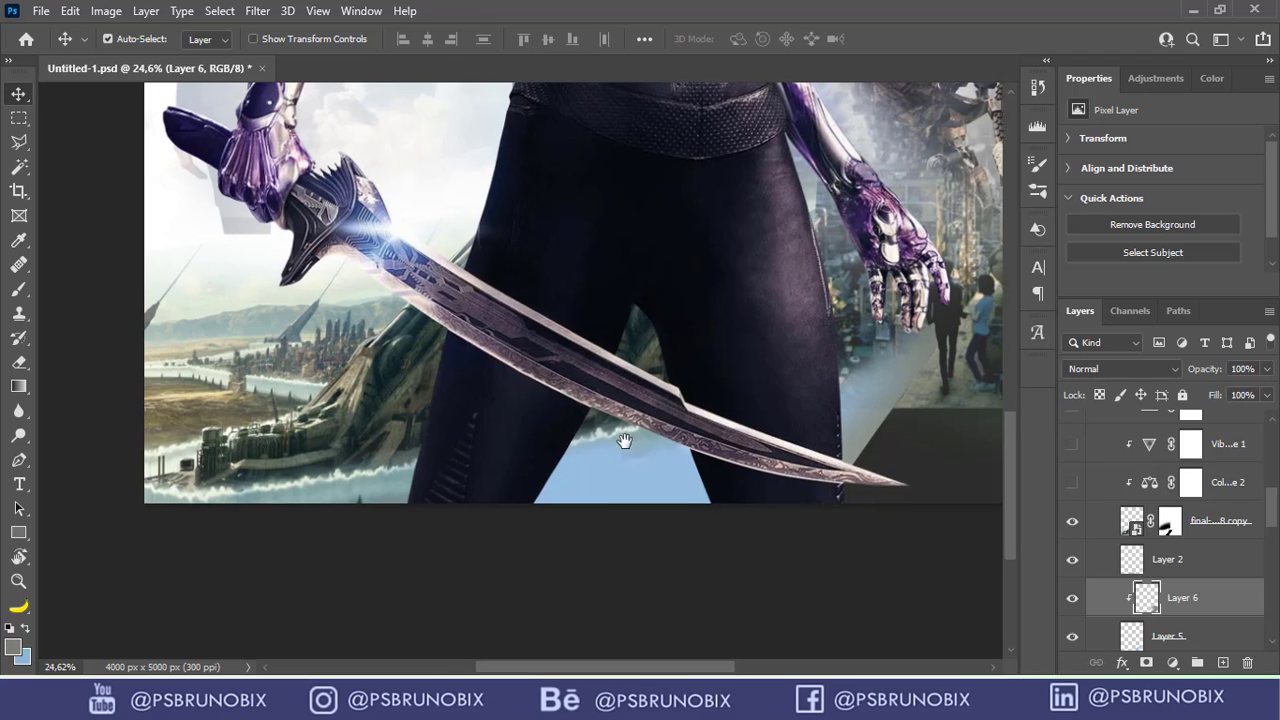
left_click(418, 400)
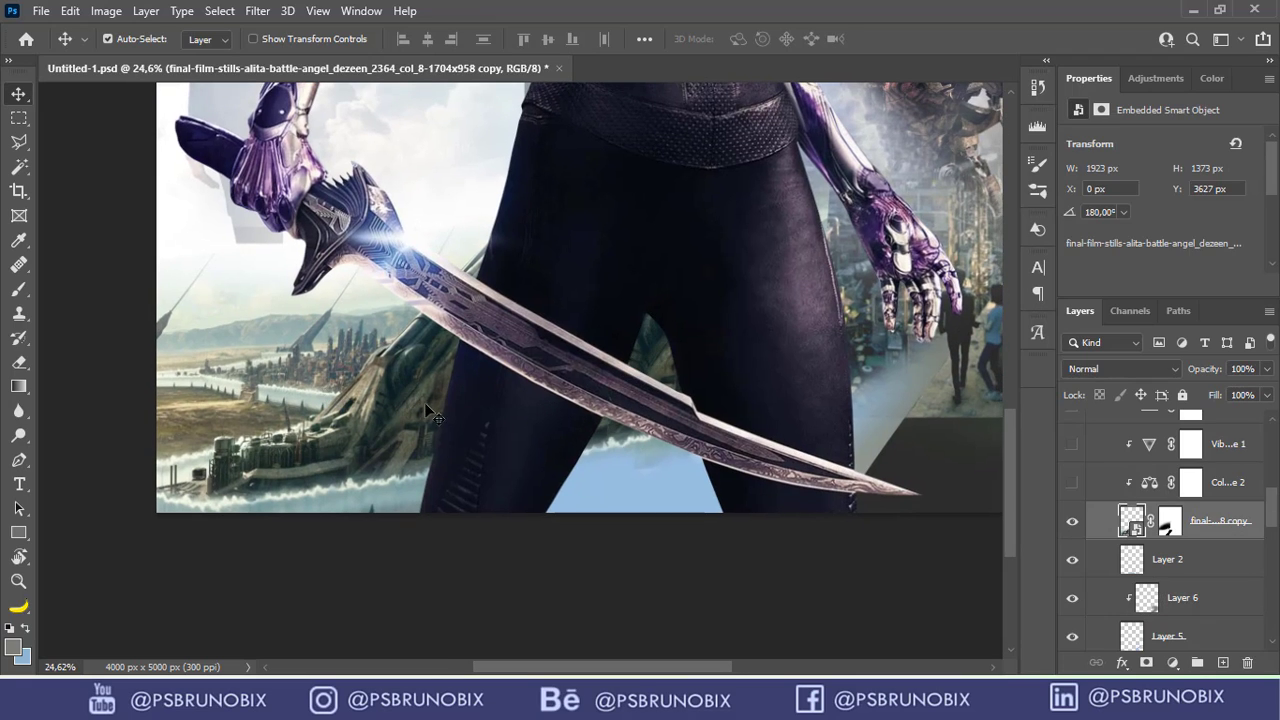
left_click(1076, 518)
left_click(1078, 516)
Show and select Color Balance 2, clipped to the city copy, compare its effect, then try a Cyan–Red midtones value of +100 and undo it.
left_click(1072, 482)
scroll(600, 455, "down", 2)
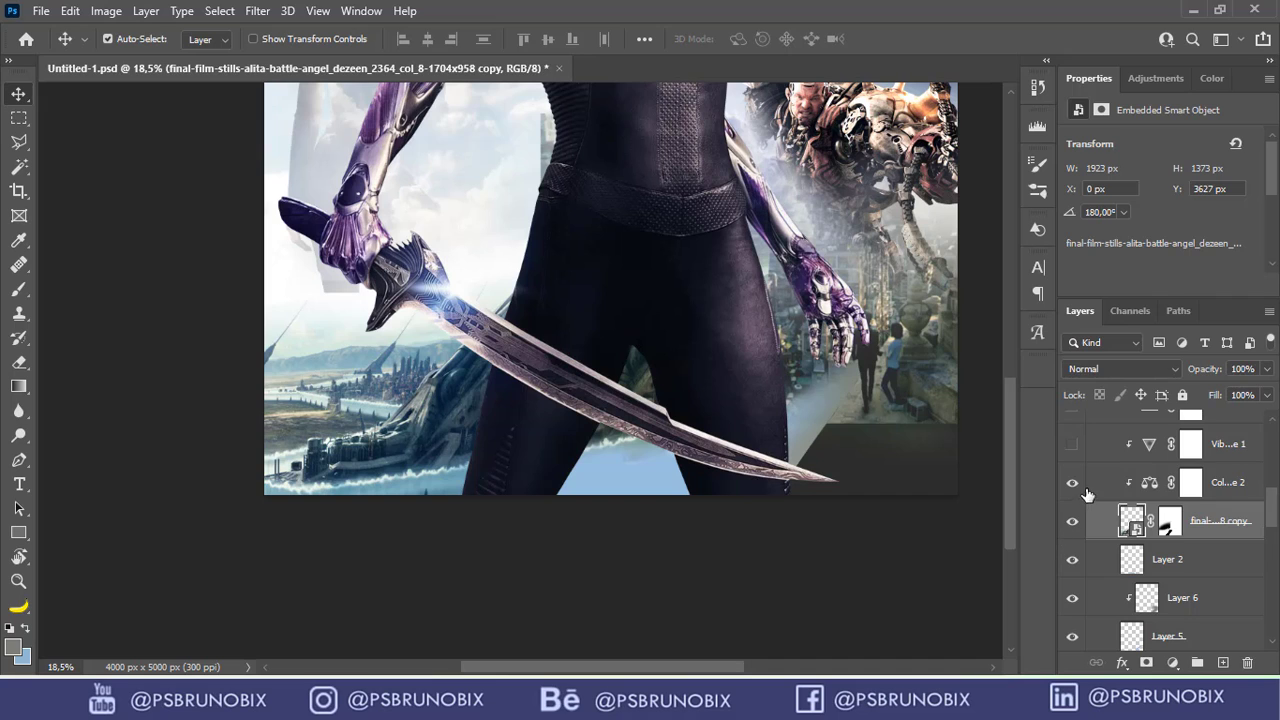
left_click(1150, 484)
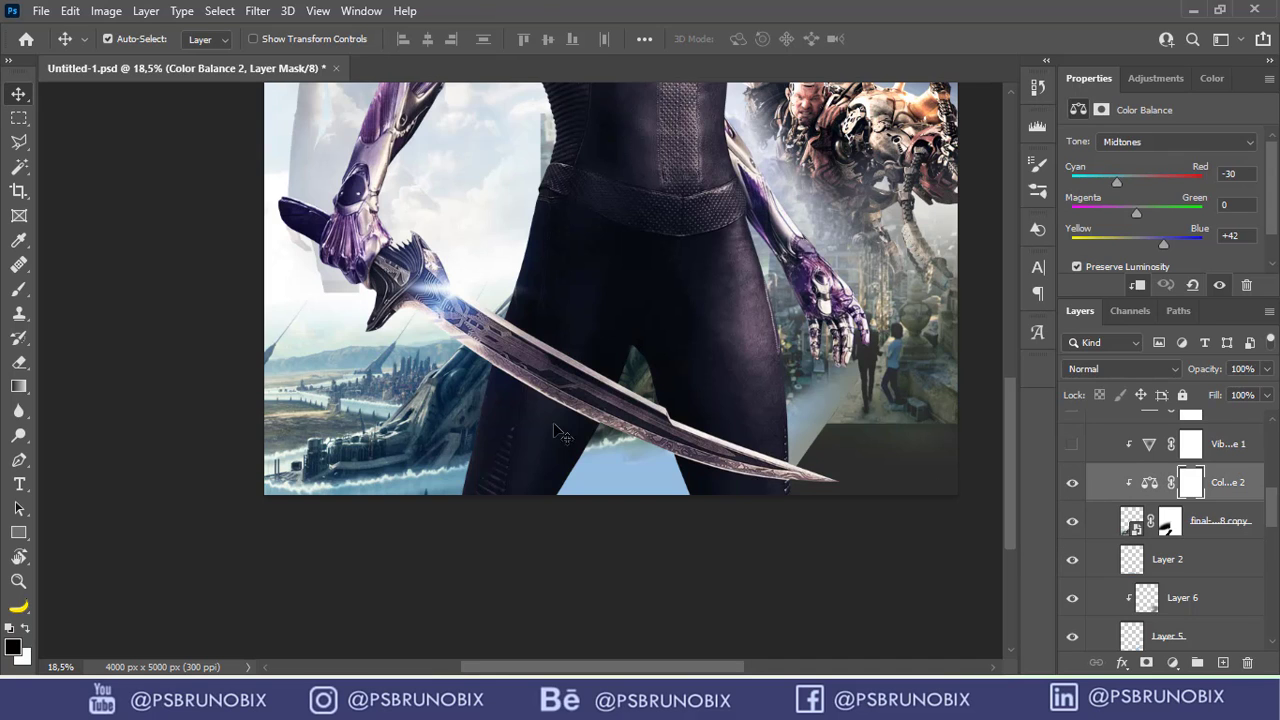
scroll(530, 430, "down", 2)
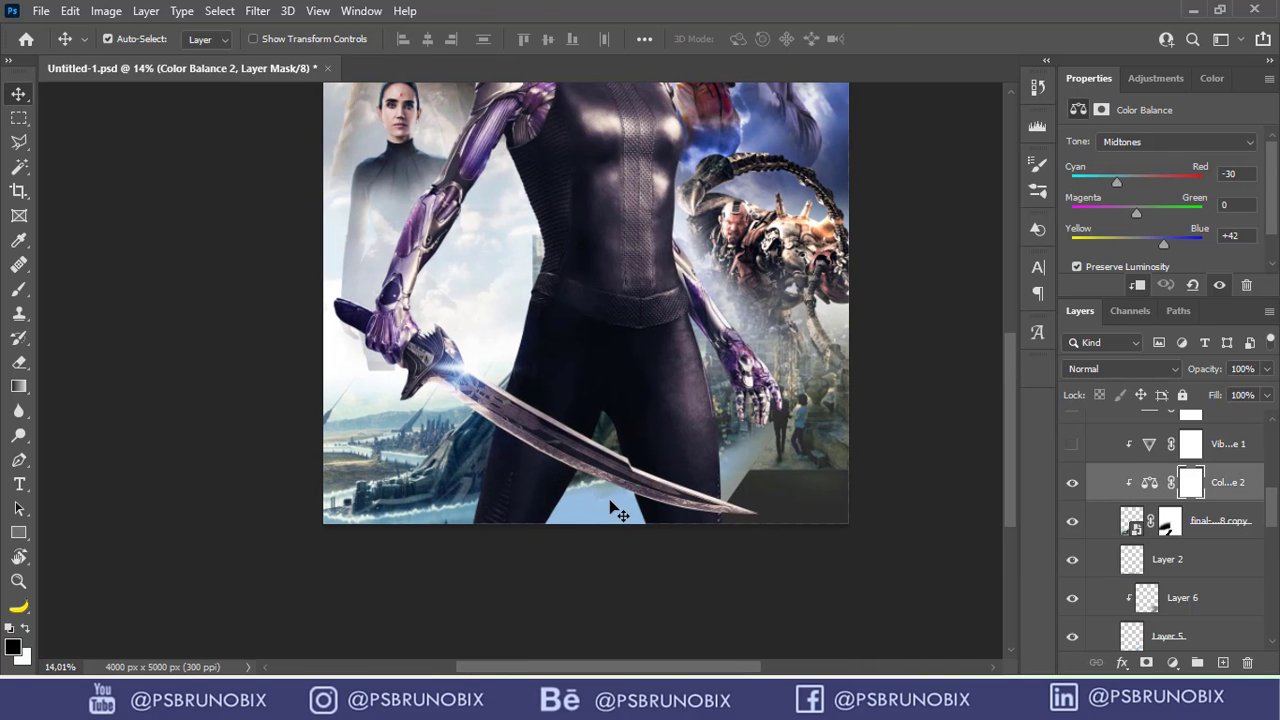
left_click(1070, 484)
scroll(1138, 520, "up", 2)
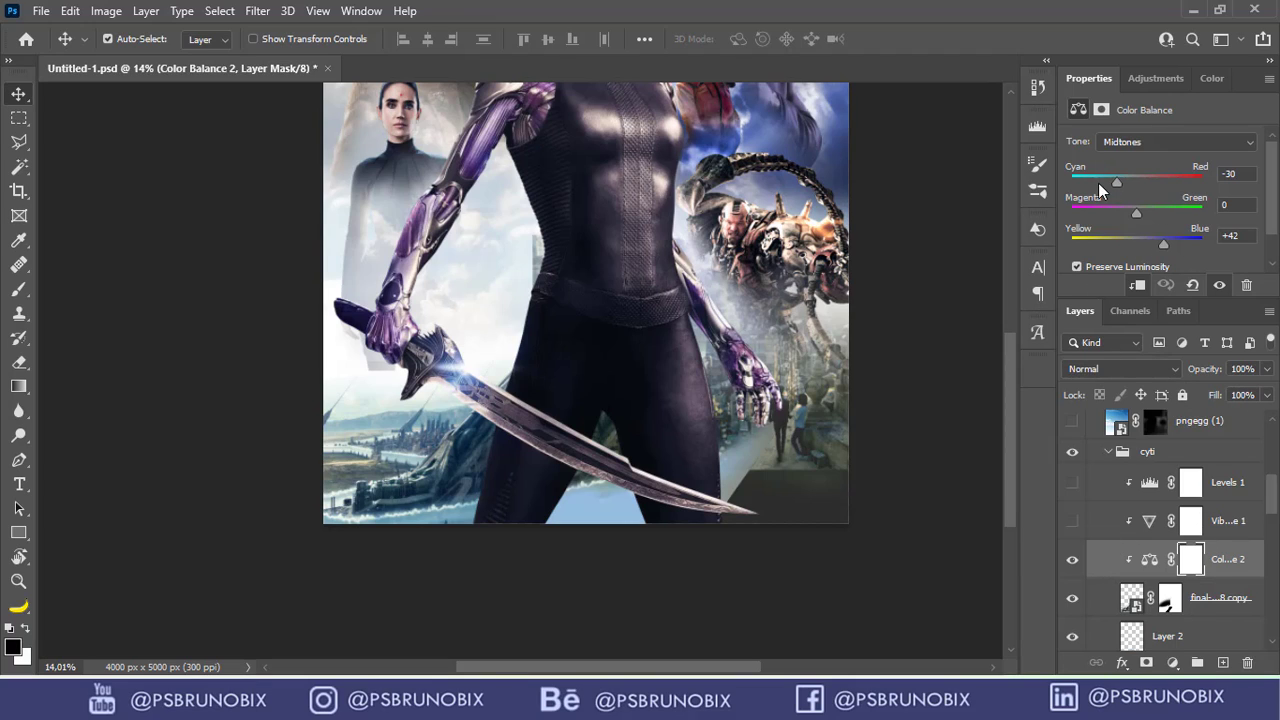
left_click(1212, 176)
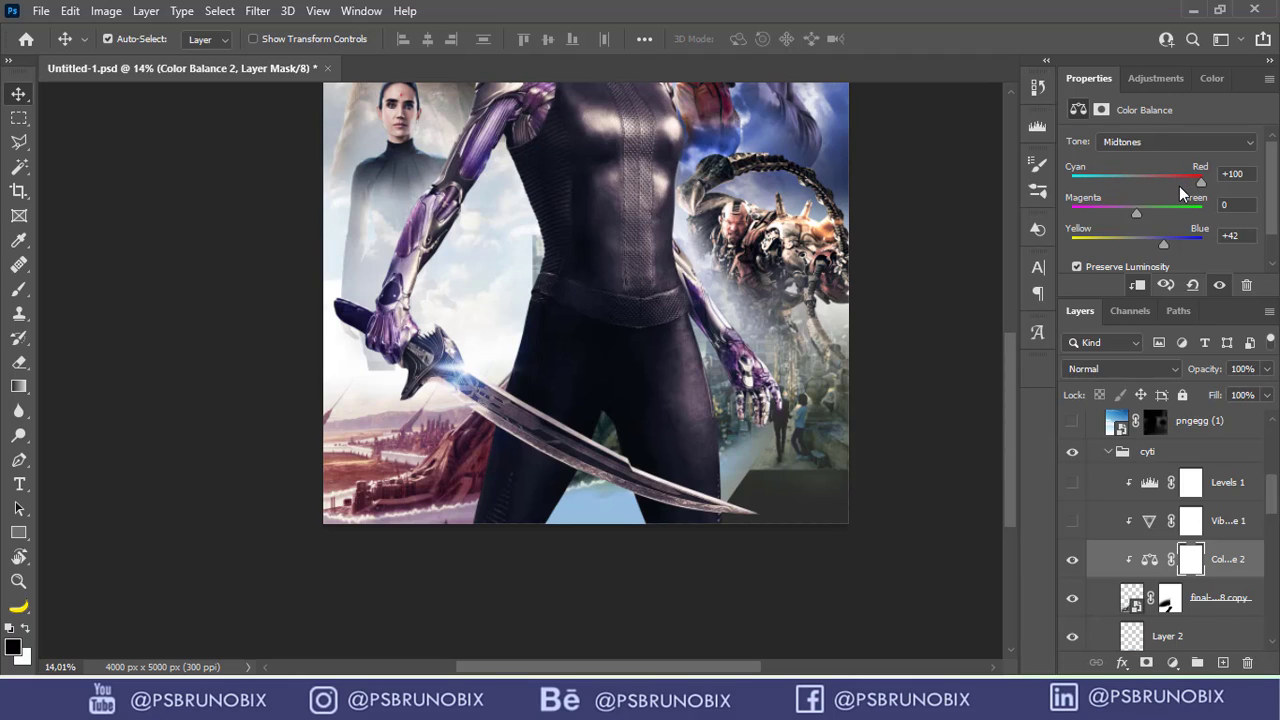
key("ctrl+z")
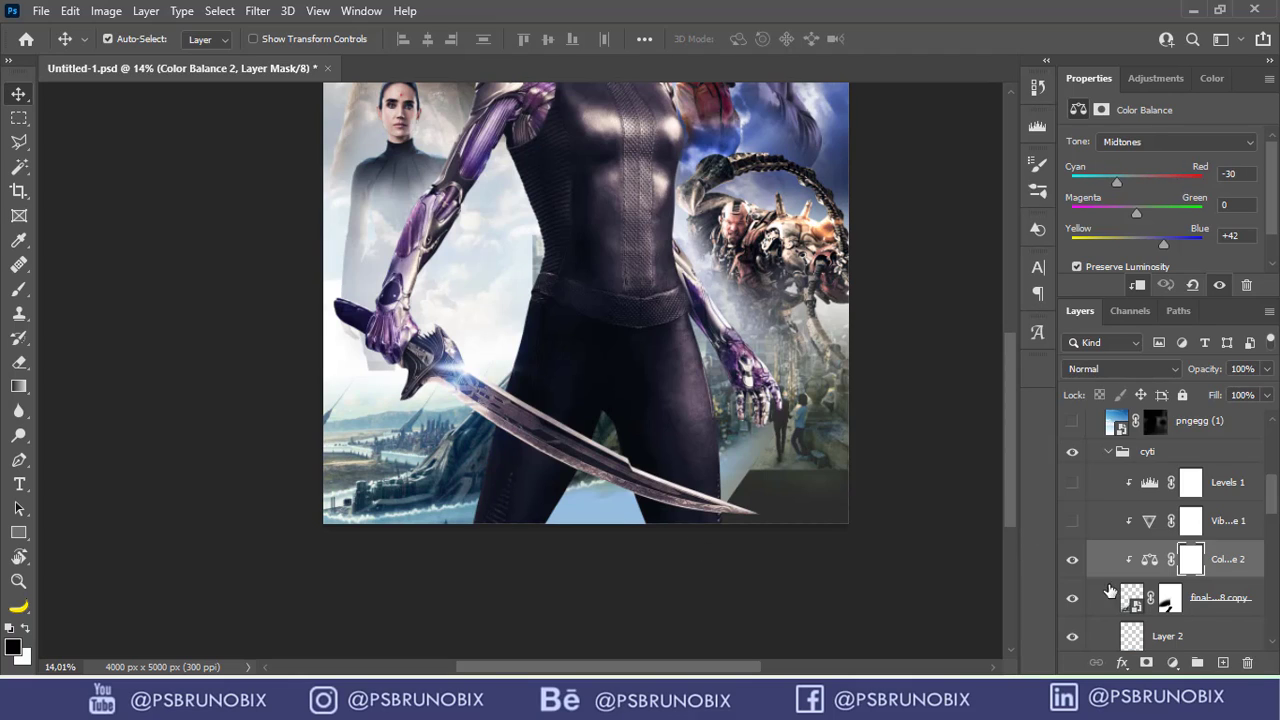
Select and show Vibrance 1, the adjustment clipped above Color Balance 2.
left_click(1151, 527)
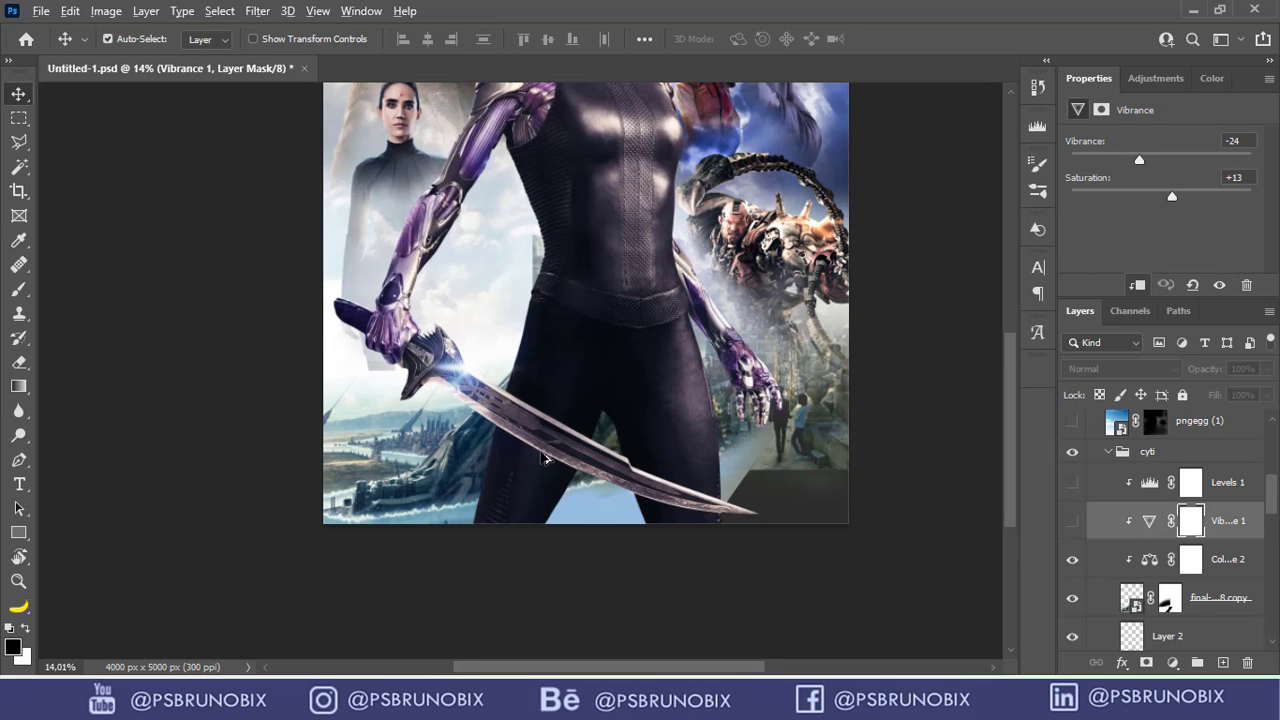
scroll(545, 458, "down", 2)
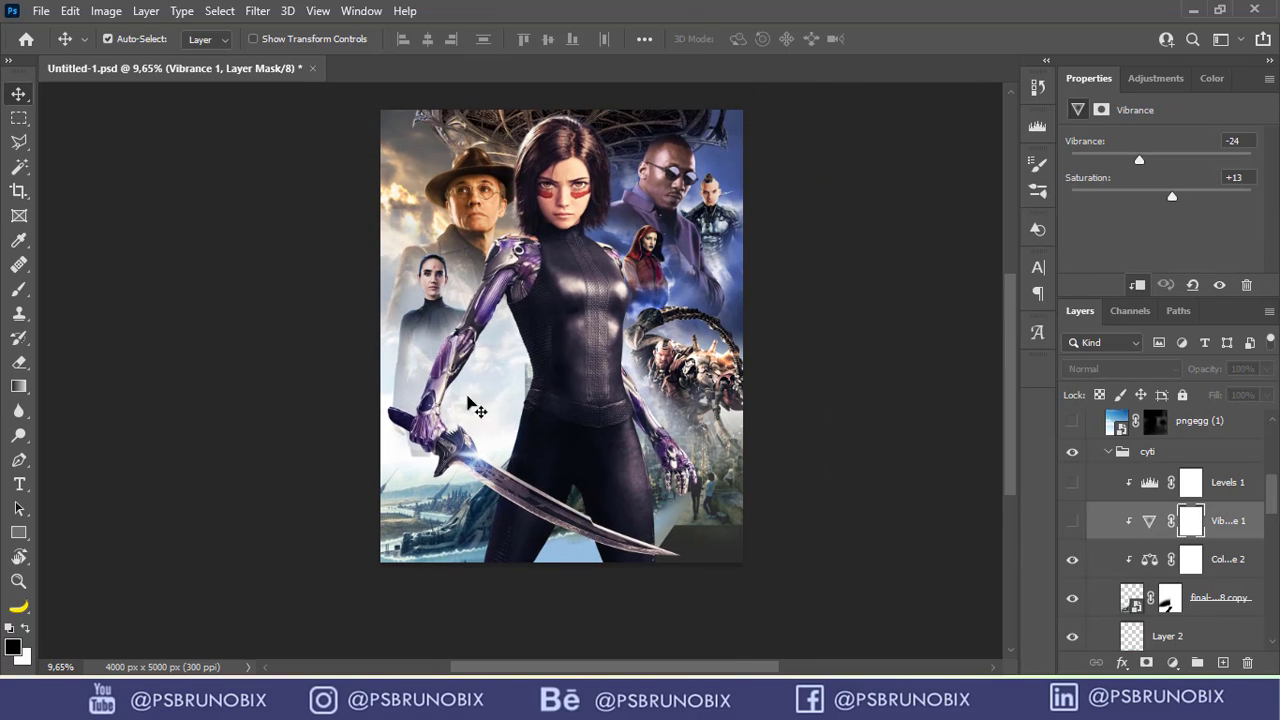
scroll(533, 518, "up", 2)
left_click_drag(592, 433, 589, 453)
left_click(1071, 521)
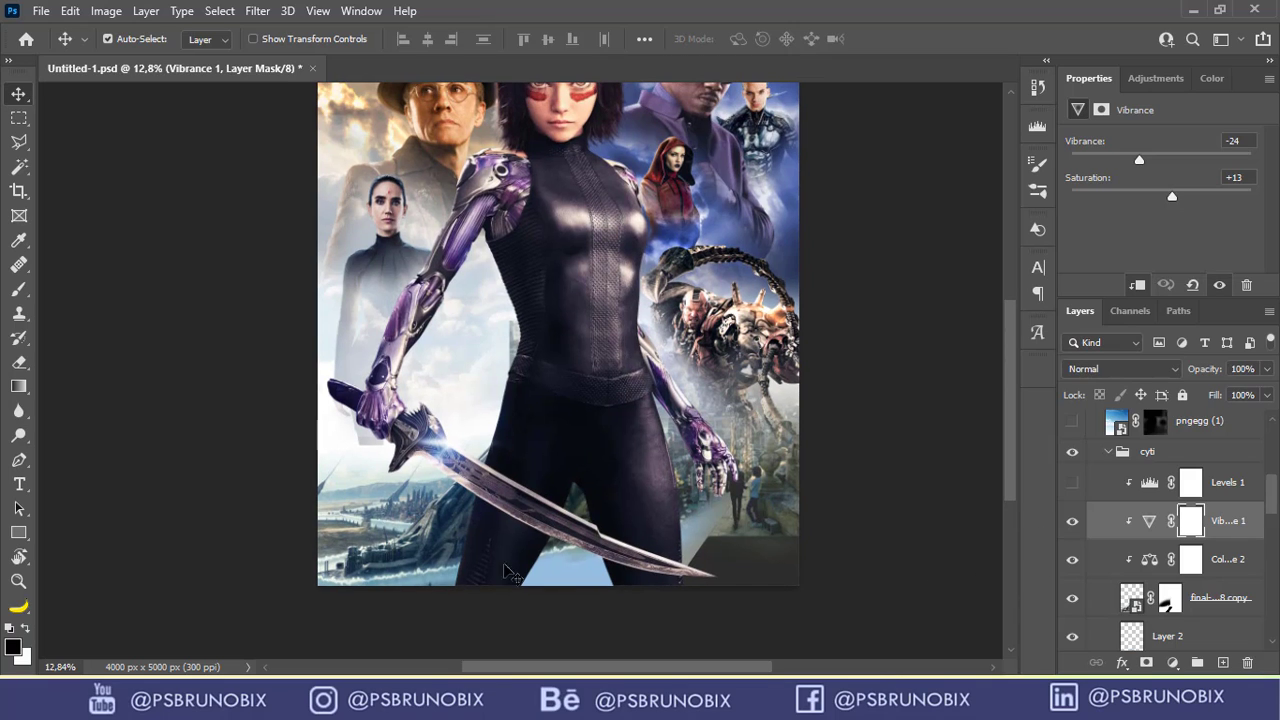
Show Levels 1 above Vibrance 1, compare the city with and without it, and collapse the upper "cyti" group.
left_click(1073, 483)
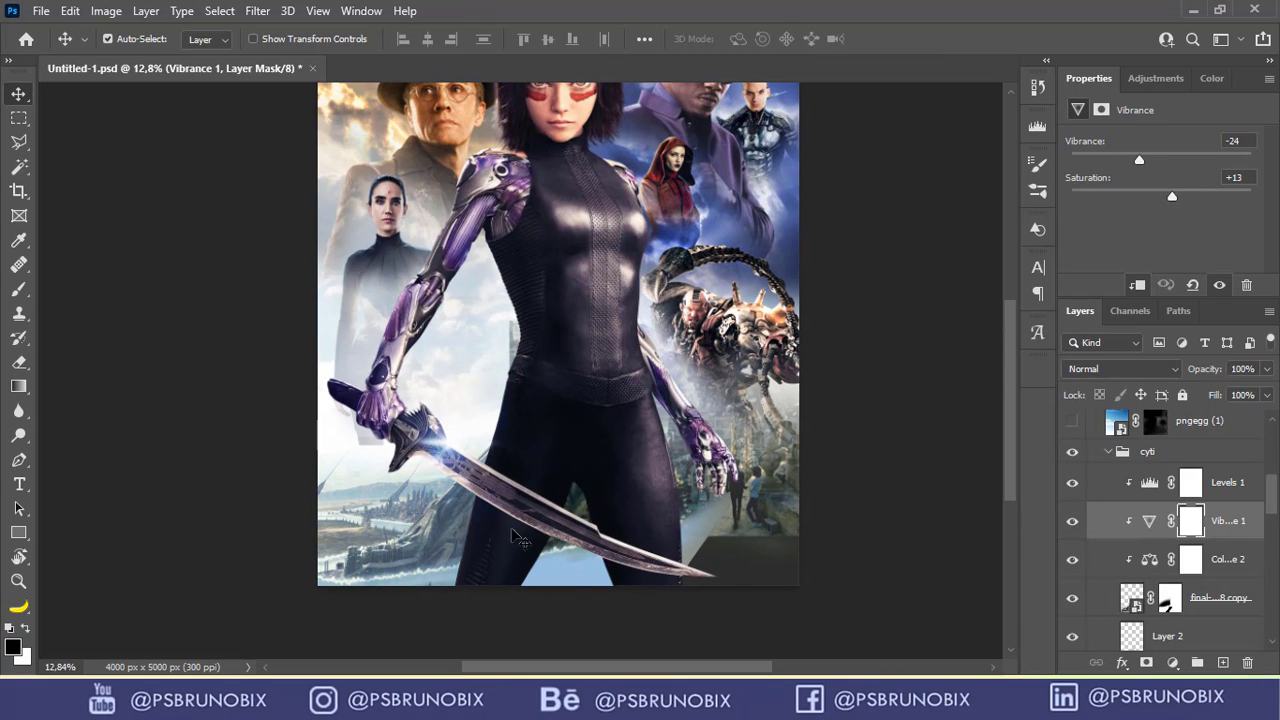
scroll(430, 542, "up", 1)
scroll(430, 542, "up", 1)
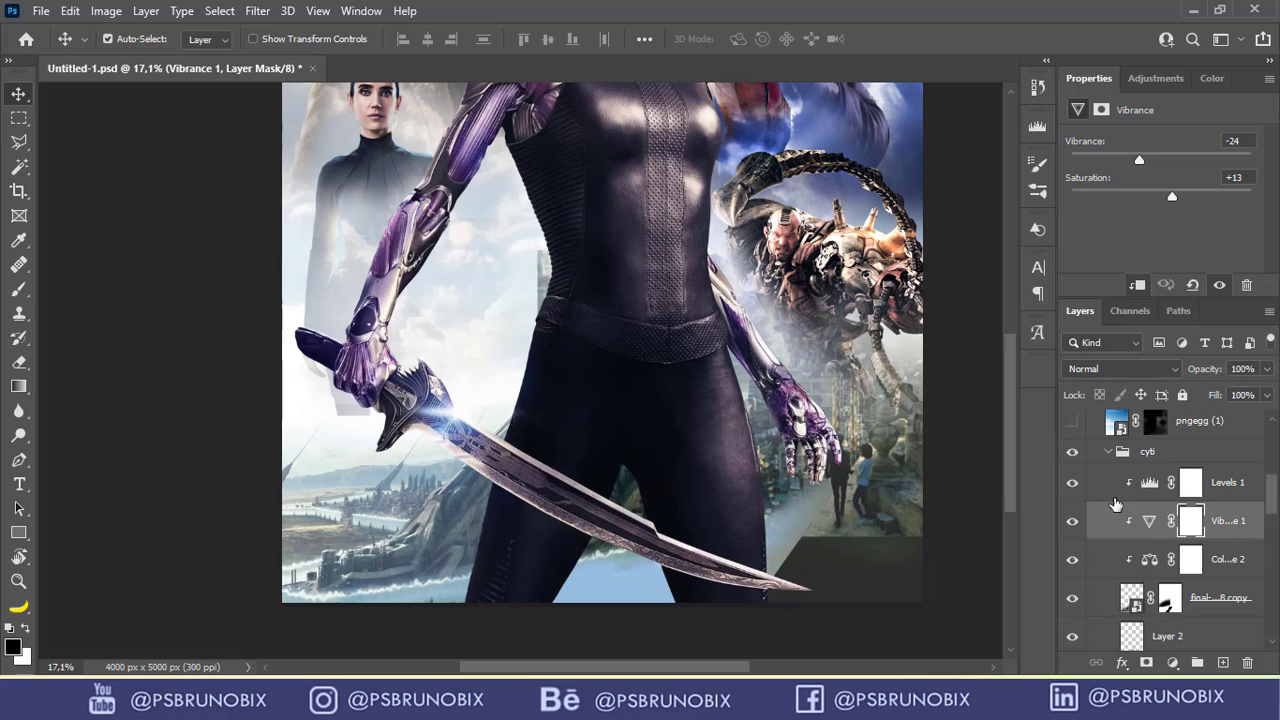
left_click(1076, 483)
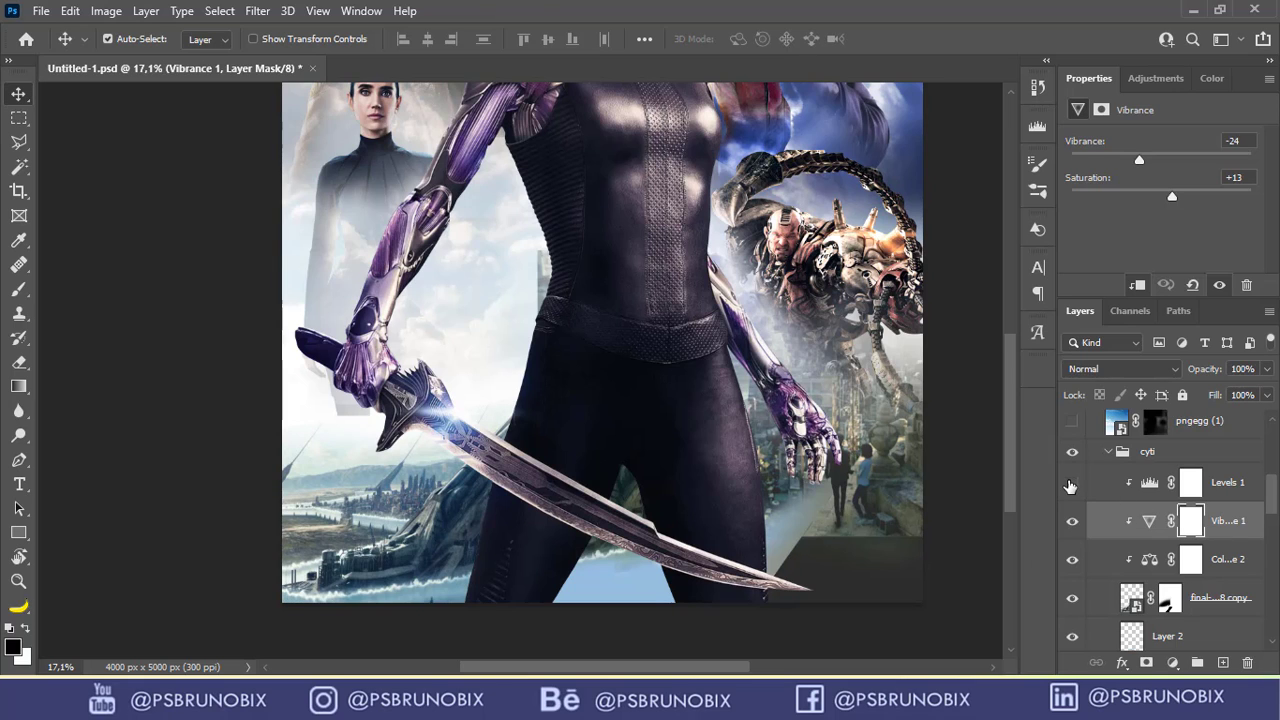
key("ctrl+0")
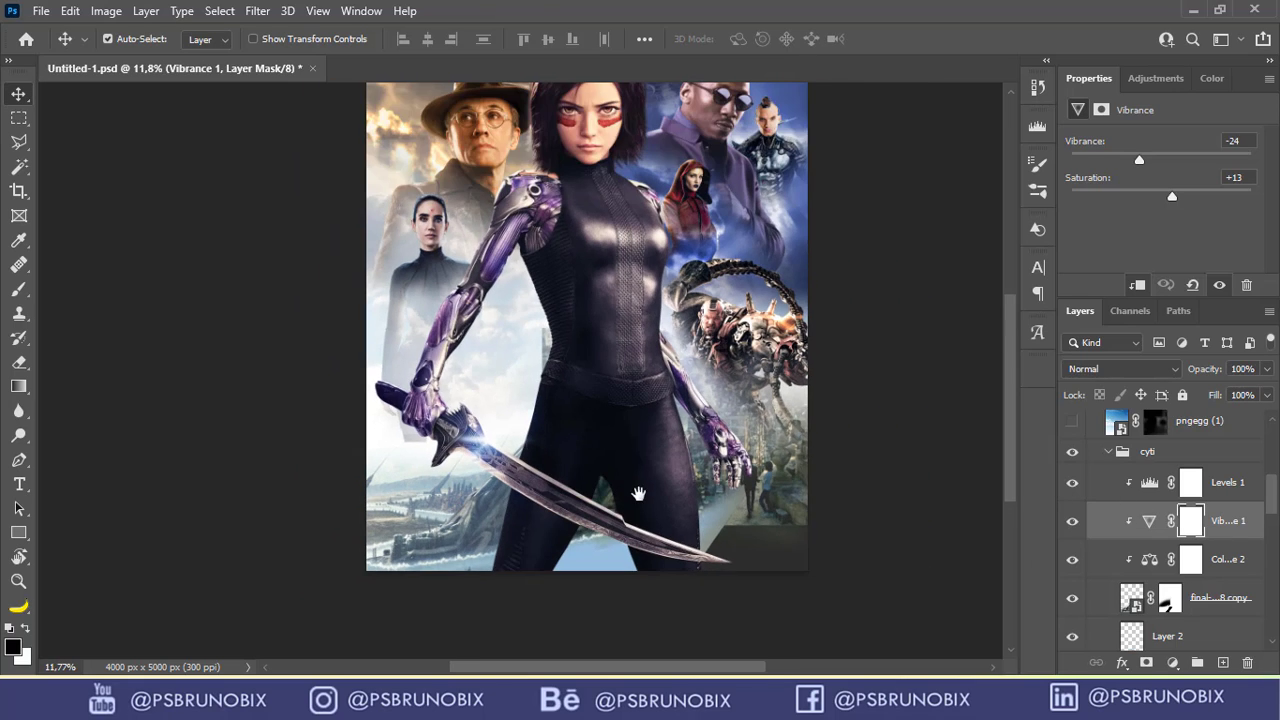
left_click(1106, 452)
left_click(1104, 452)
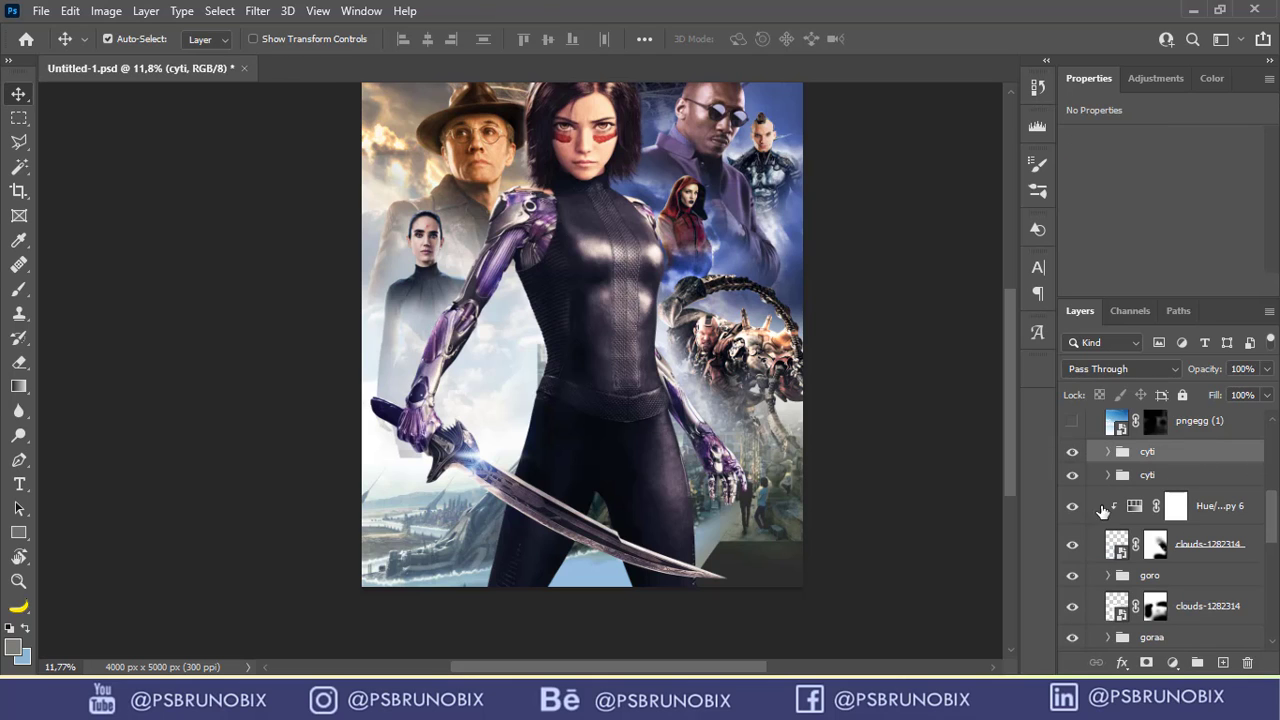
Show "pngegg (1)" above the city groups, view it briefly with its mask disabled, select the mask, and compare the poster with and without the layer.
scroll(1082, 493, "up", 2)
left_click(1072, 499)
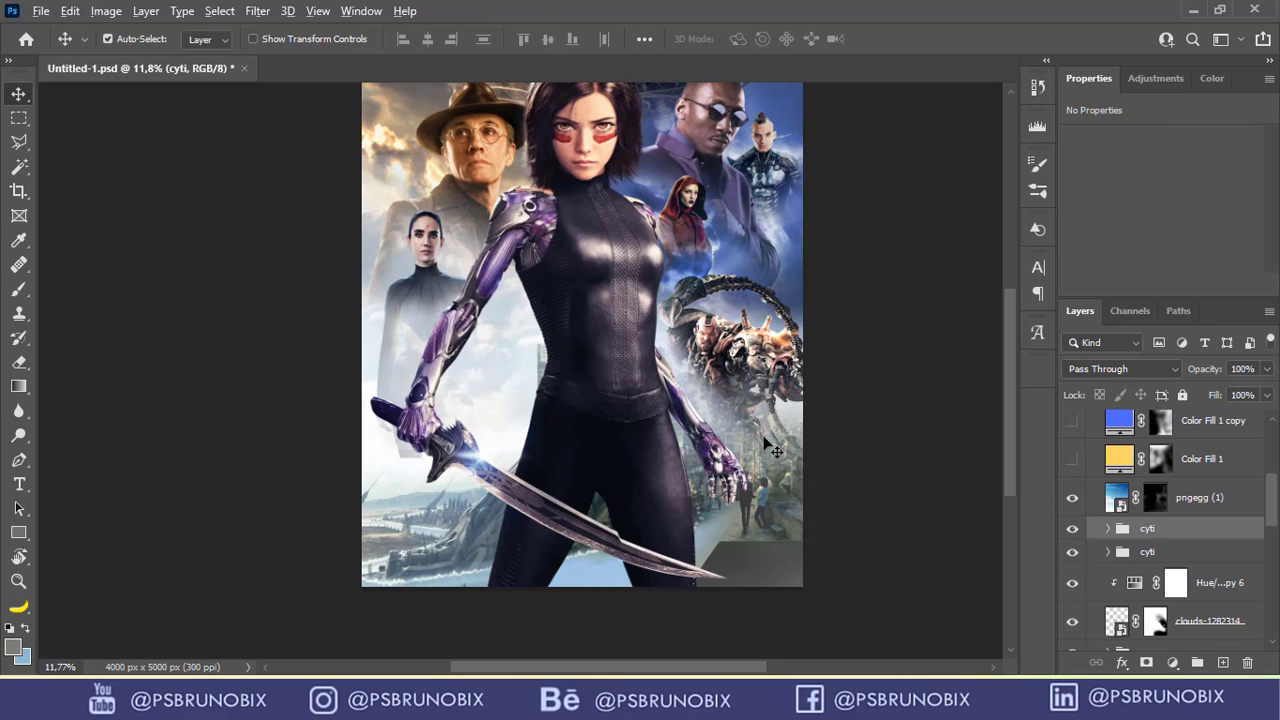
left_click(1155, 505, "shift")
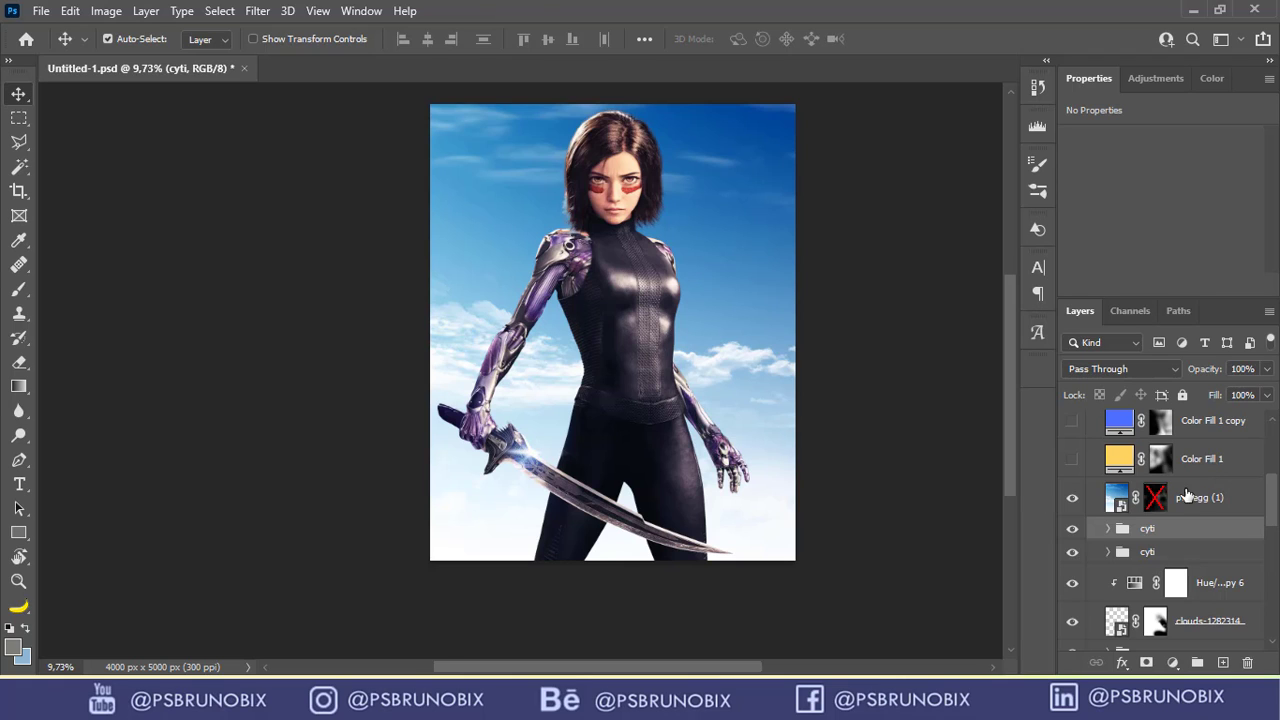
left_click(1155, 497, "shift")
left_click(1155, 497)
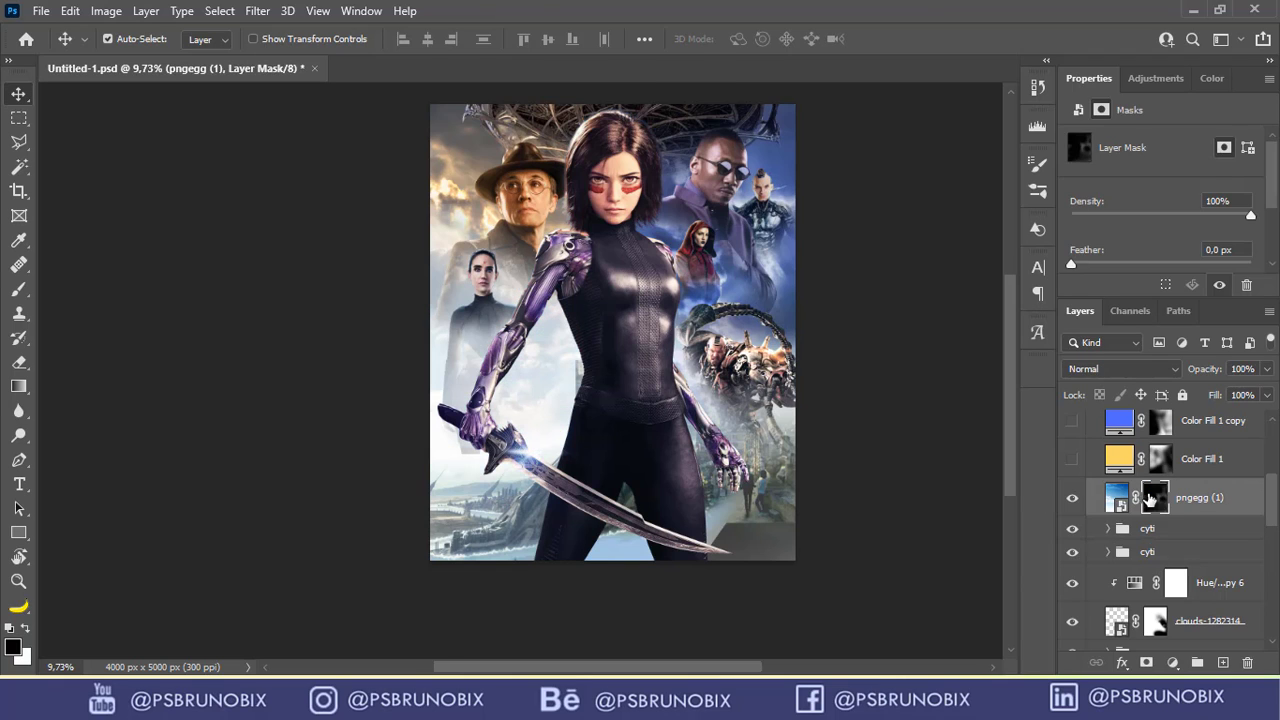
left_click(1073, 498)
left_click(1073, 498)
Show and select Color Fill 1, the yellow Overlay fill, and compare the whole poster with and without it.
scroll(1208, 570, "up", 2)
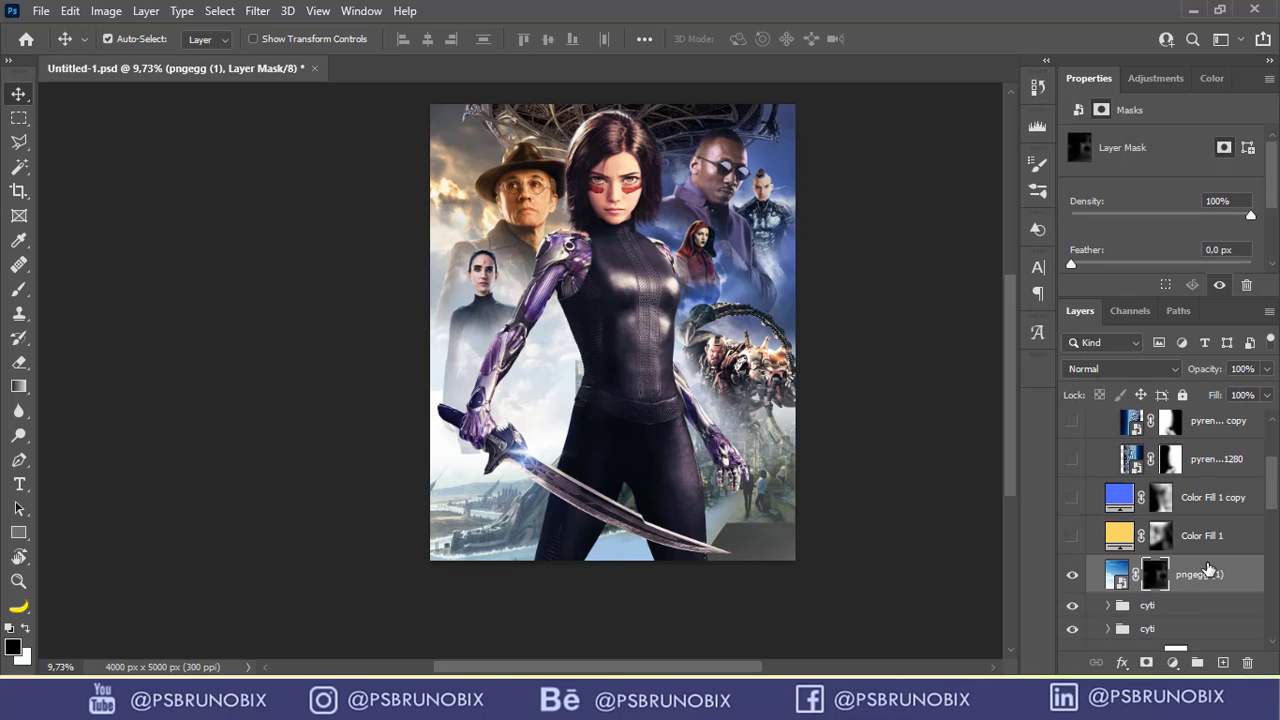
scroll(924, 489, "down", 3)
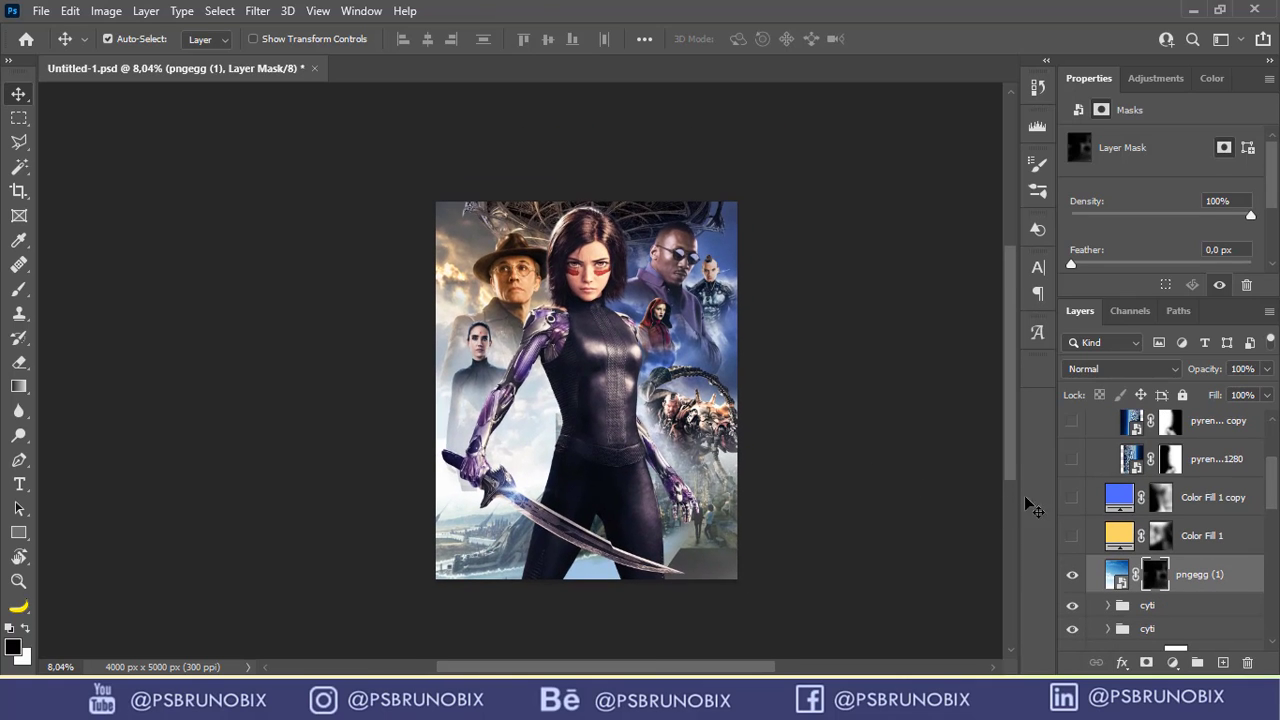
left_click(1071, 537)
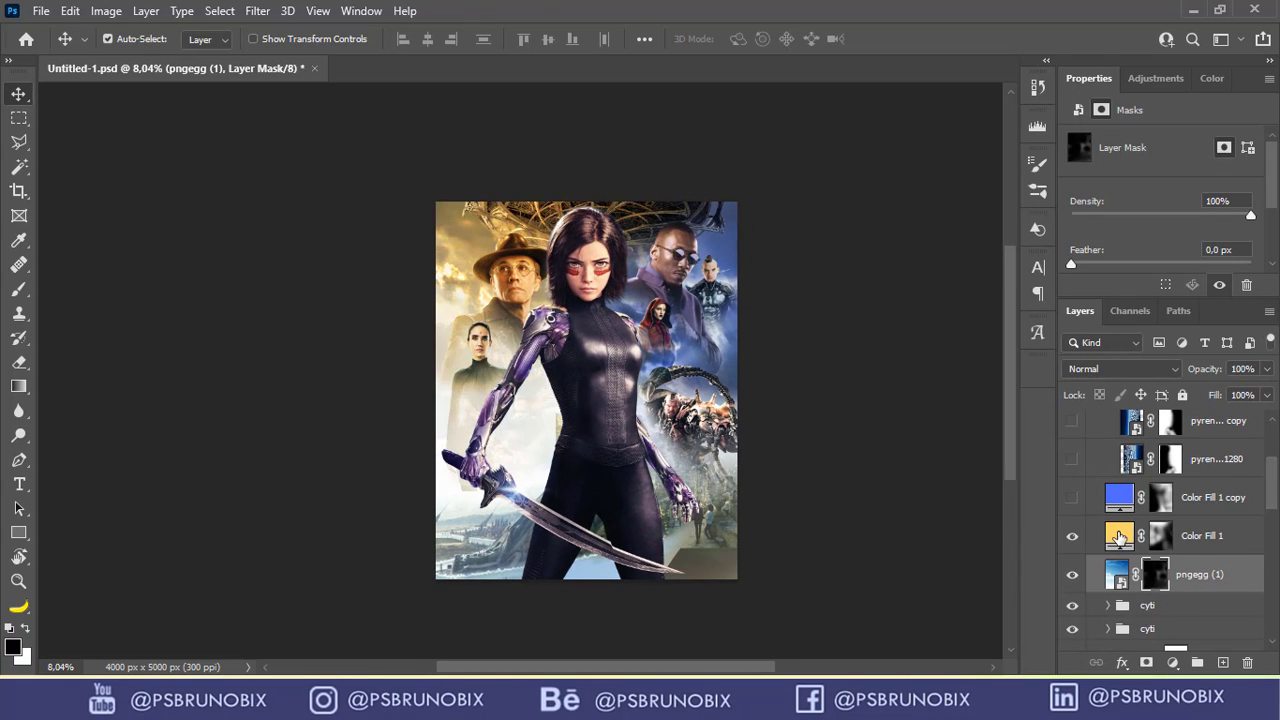
left_click(1120, 538)
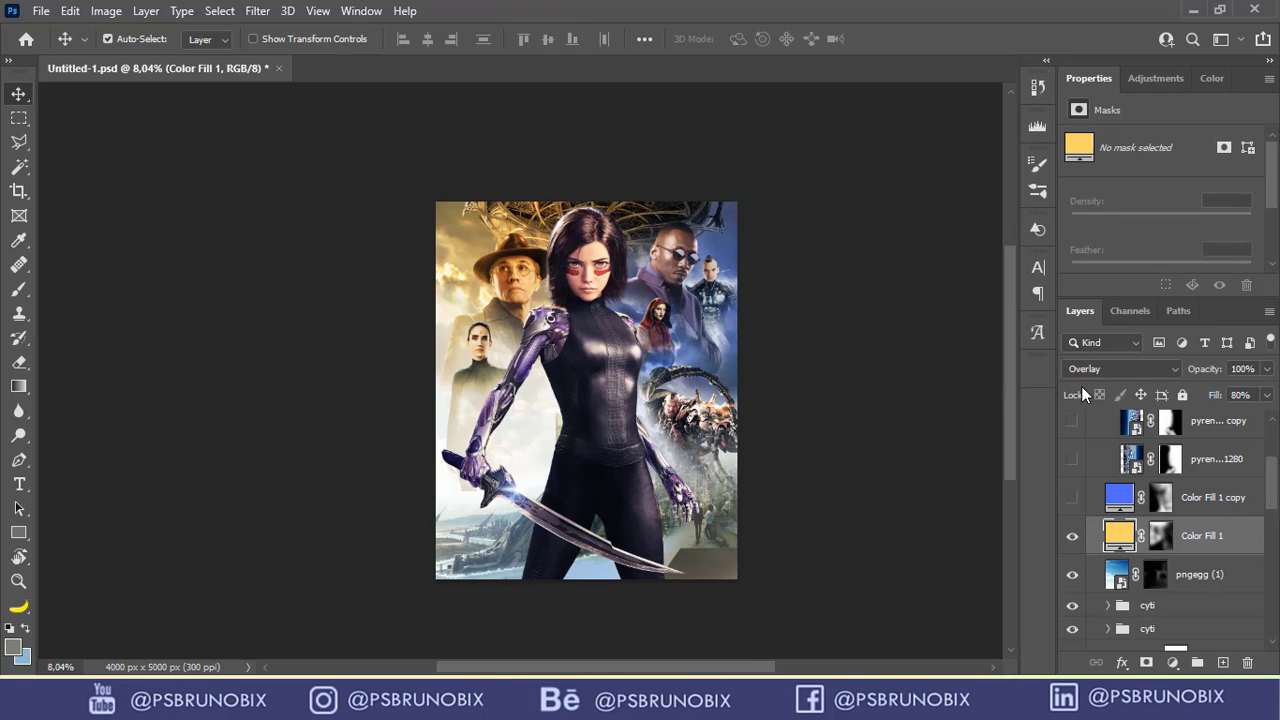
left_click(1072, 536)
left_click(1072, 536)
Select and show Color Fill 1 copy, the blue Overlay fill, and examine its tint across the poster.
left_click(1117, 503)
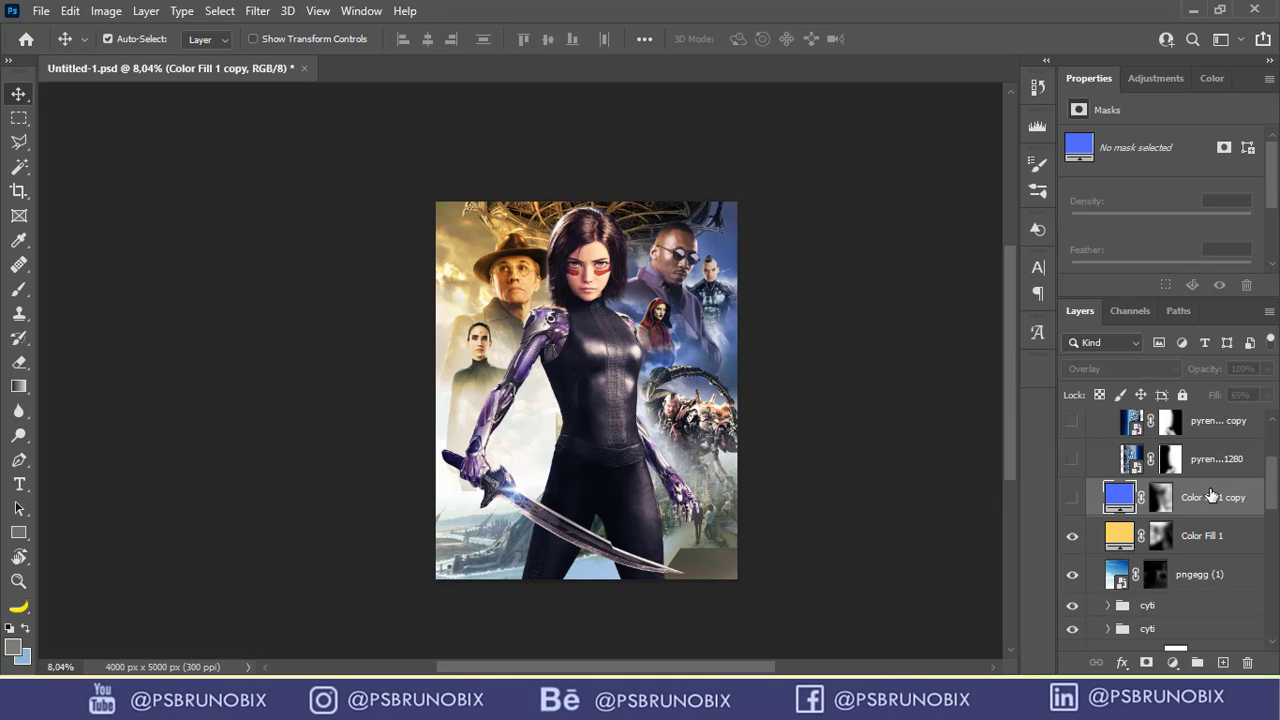
left_click(1072, 497)
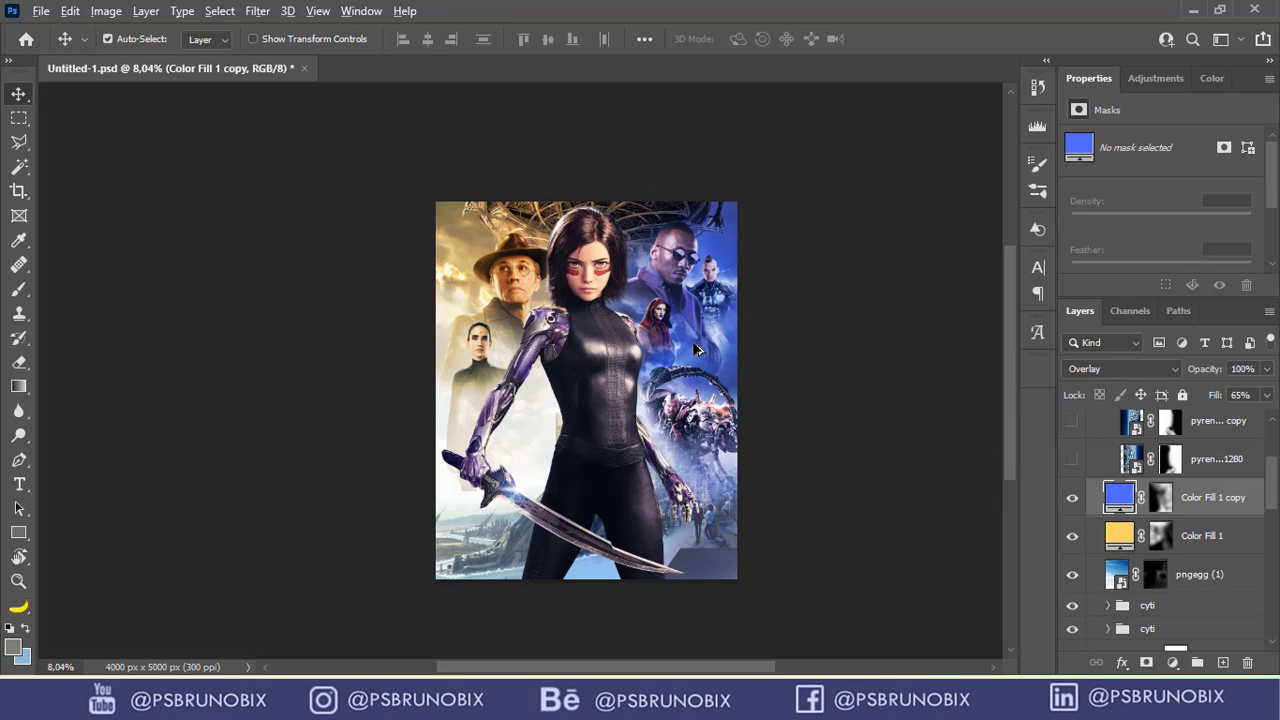
scroll(759, 321, "up", 3)
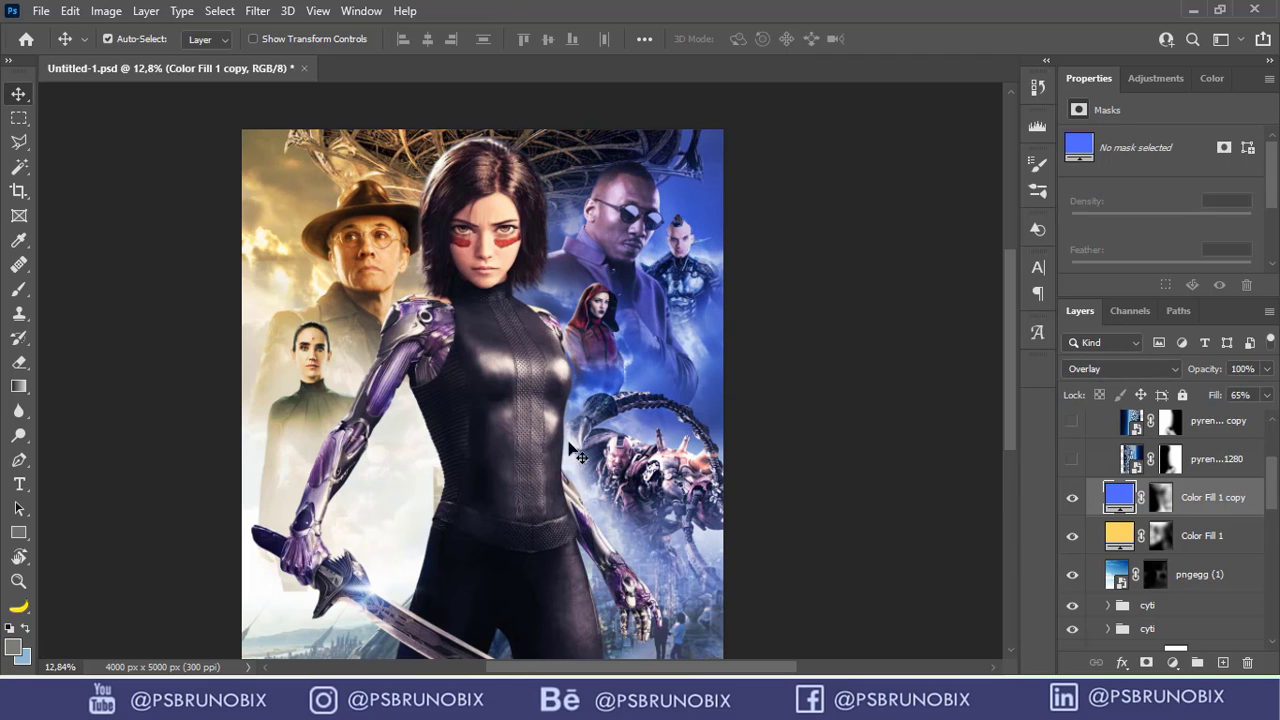
scroll(618, 345, "down", 2)
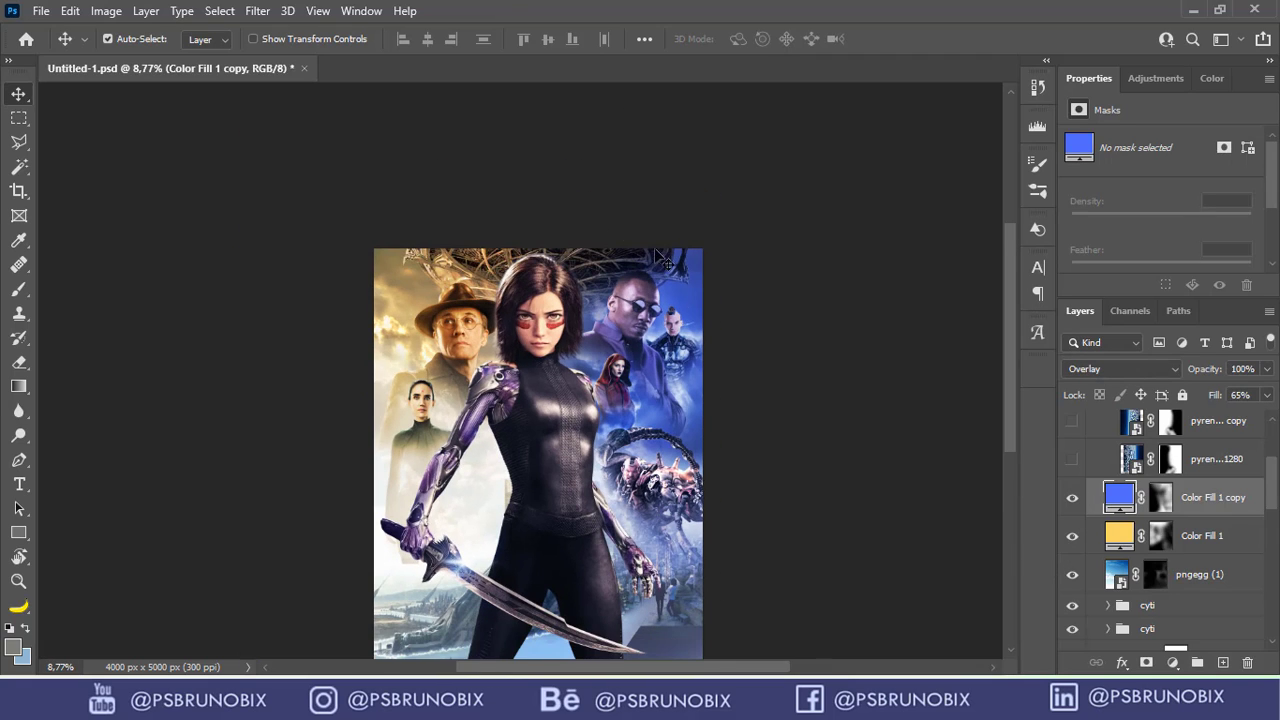
scroll(537, 337, "down", 1)
left_click_drag(516, 374, 548, 328)
scroll(513, 291, "up", 1)
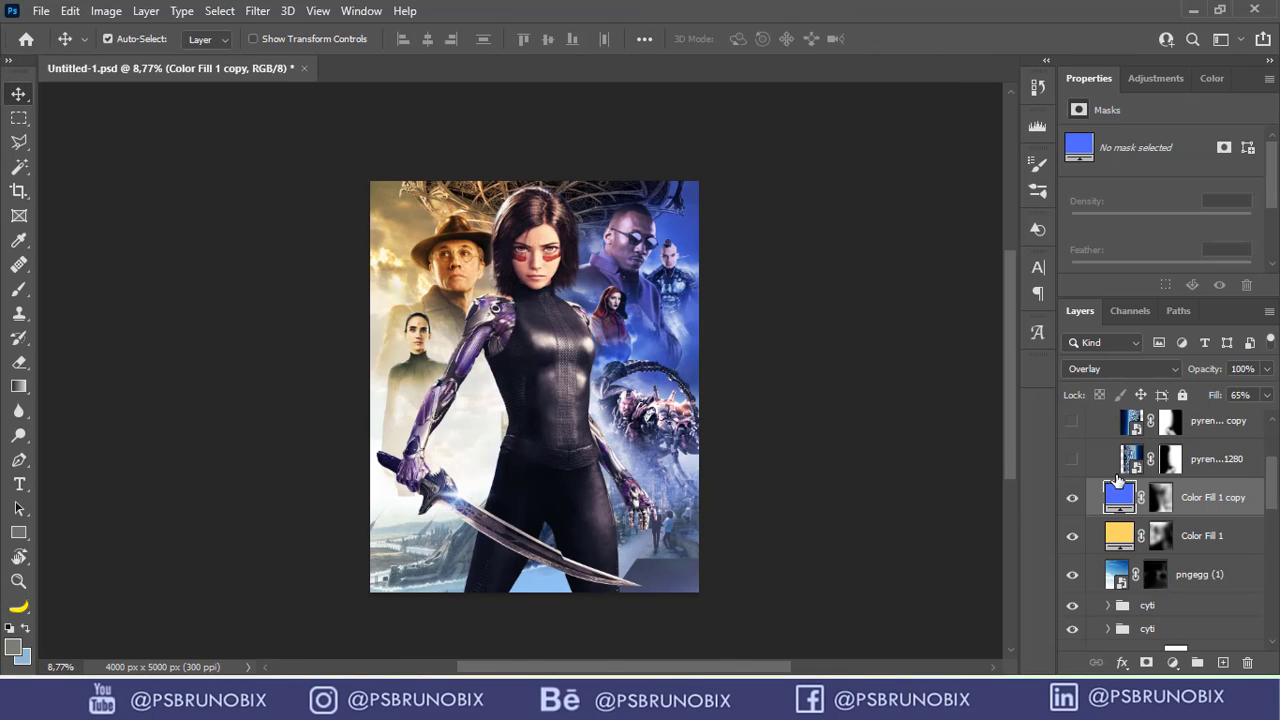
scroll(640, 340, "up", 2)
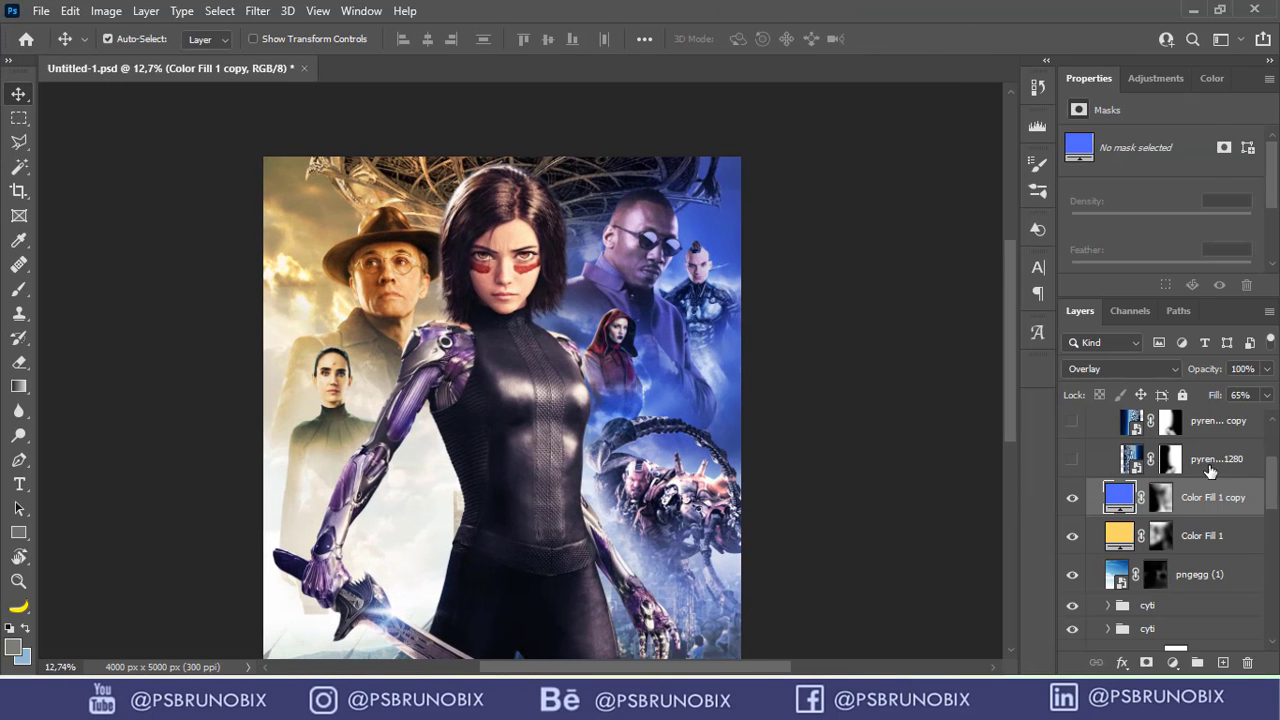
Show and select the "pyren...1280" layer, view it briefly with its mask disabled, and compare the poster with and without the layer.
left_click(1130, 458)
left_click(1072, 459)
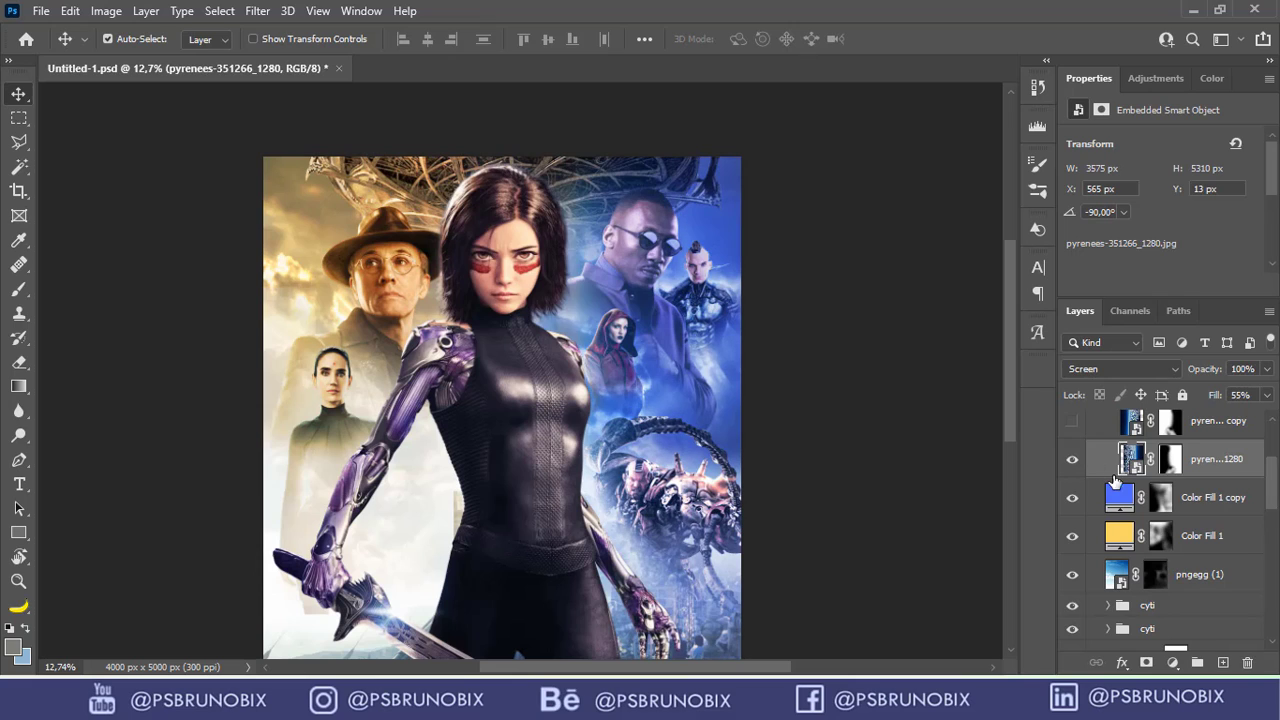
left_click(1166, 458, "shift")
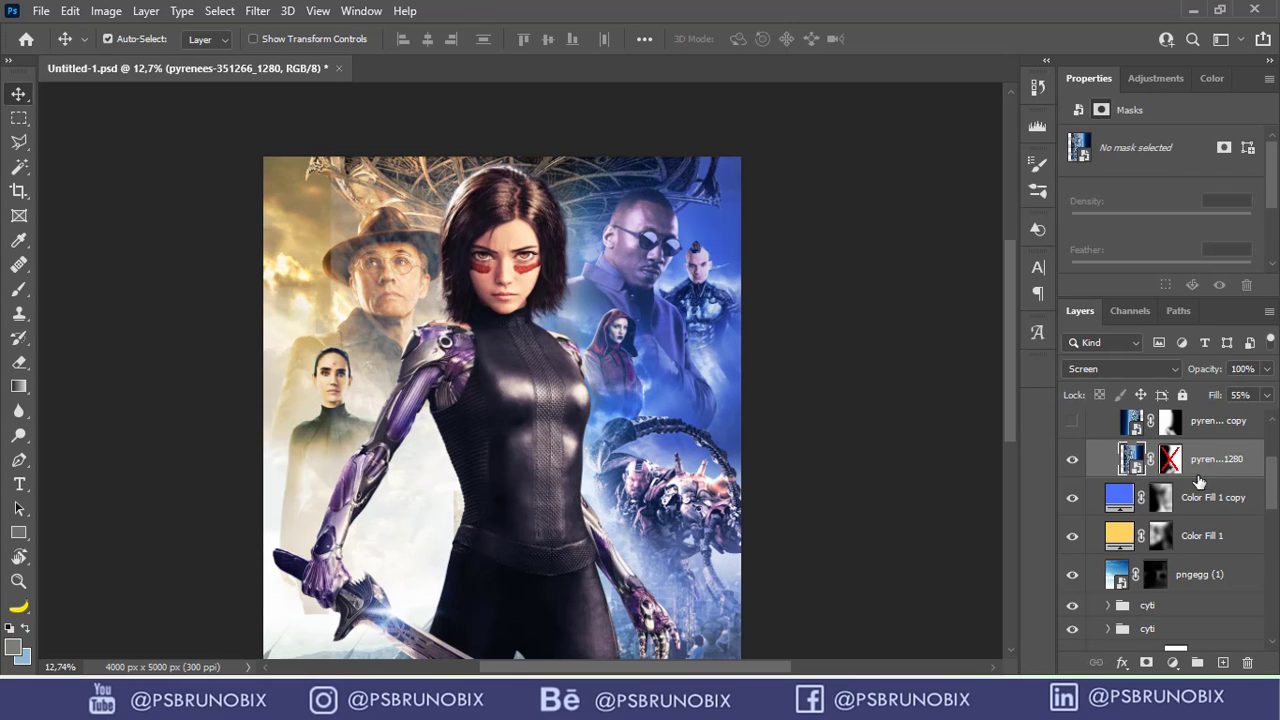
left_click(1170, 458, "shift")
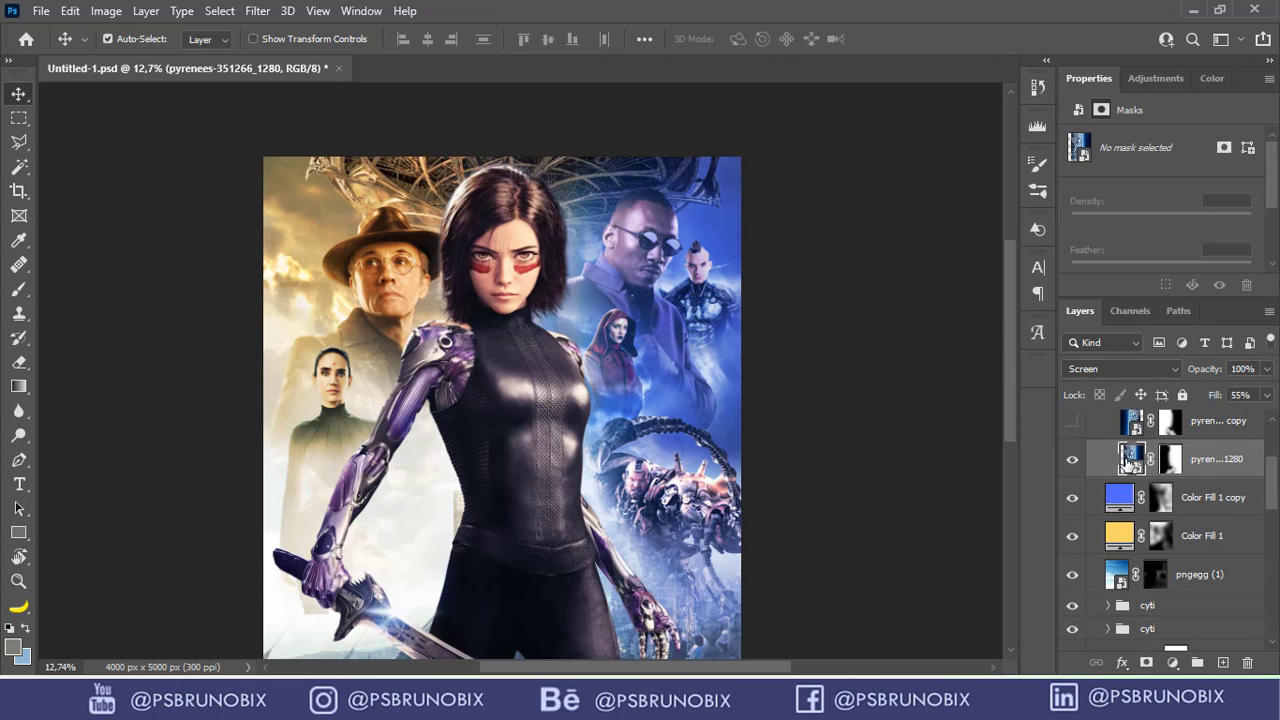
left_click(1074, 461)
left_click(1072, 464)
View the "pyren...1280" texture in full by setting it to Normal blending, disabling its mask and raising its fill to 100%.
scroll(683, 268, "down", 4)
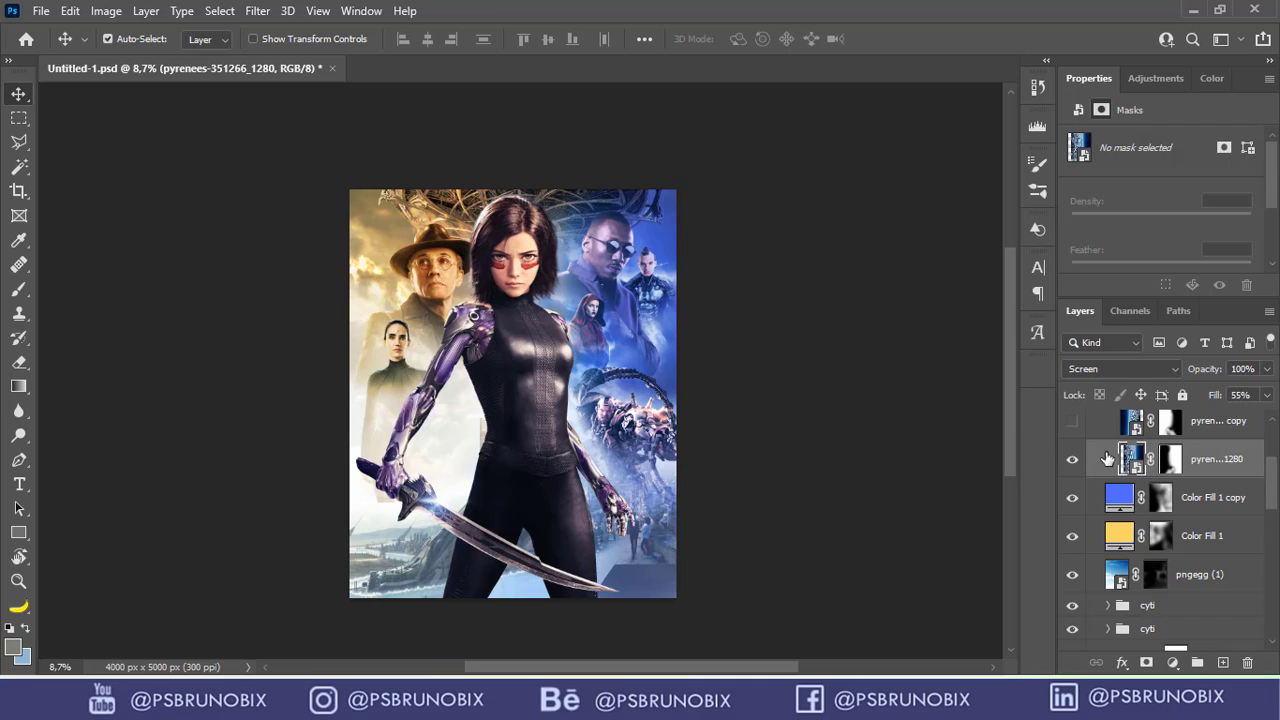
left_click(1129, 368)
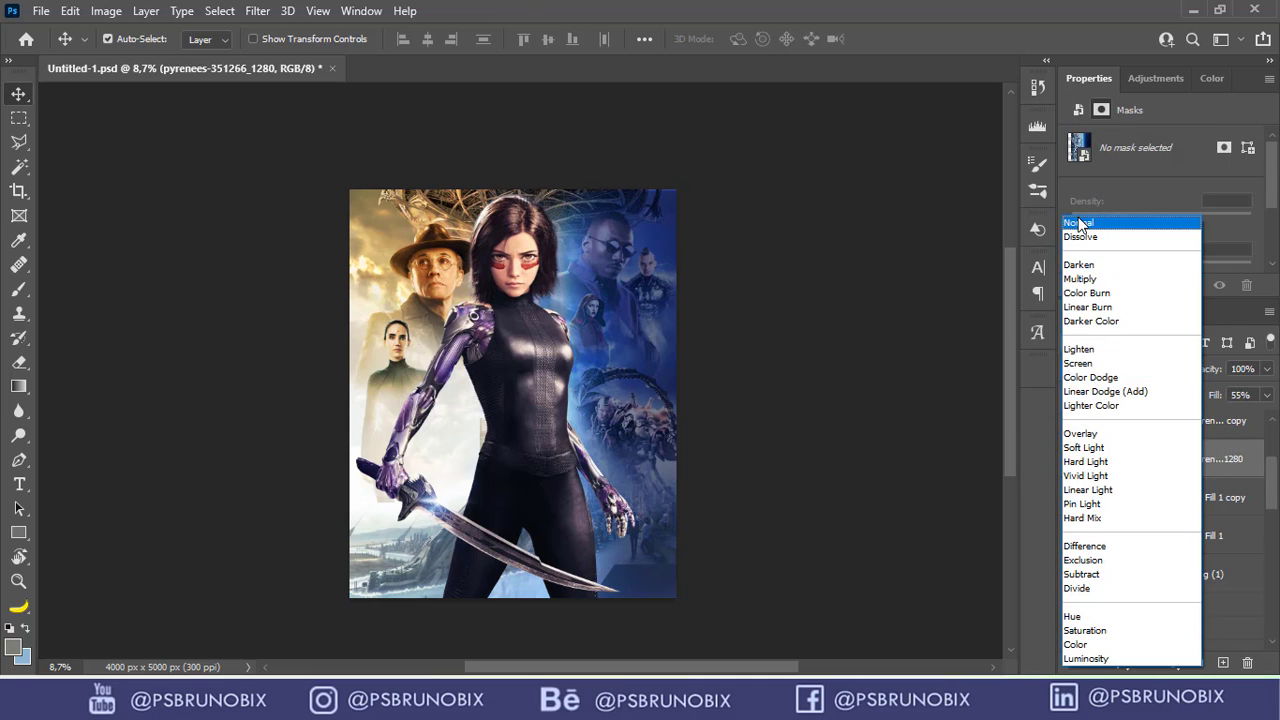
left_click(1078, 224)
left_click(1170, 459, "shift")
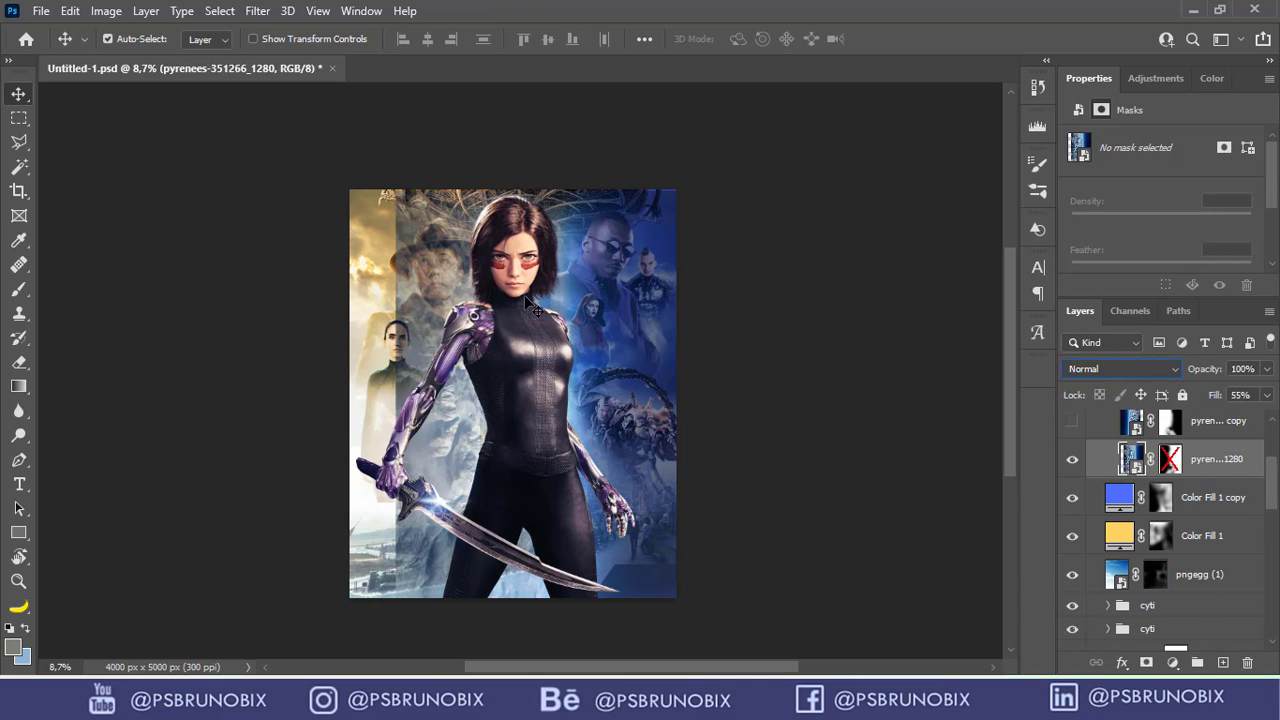
left_click(1259, 395)
left_click_drag(1252, 419, 1266, 419)
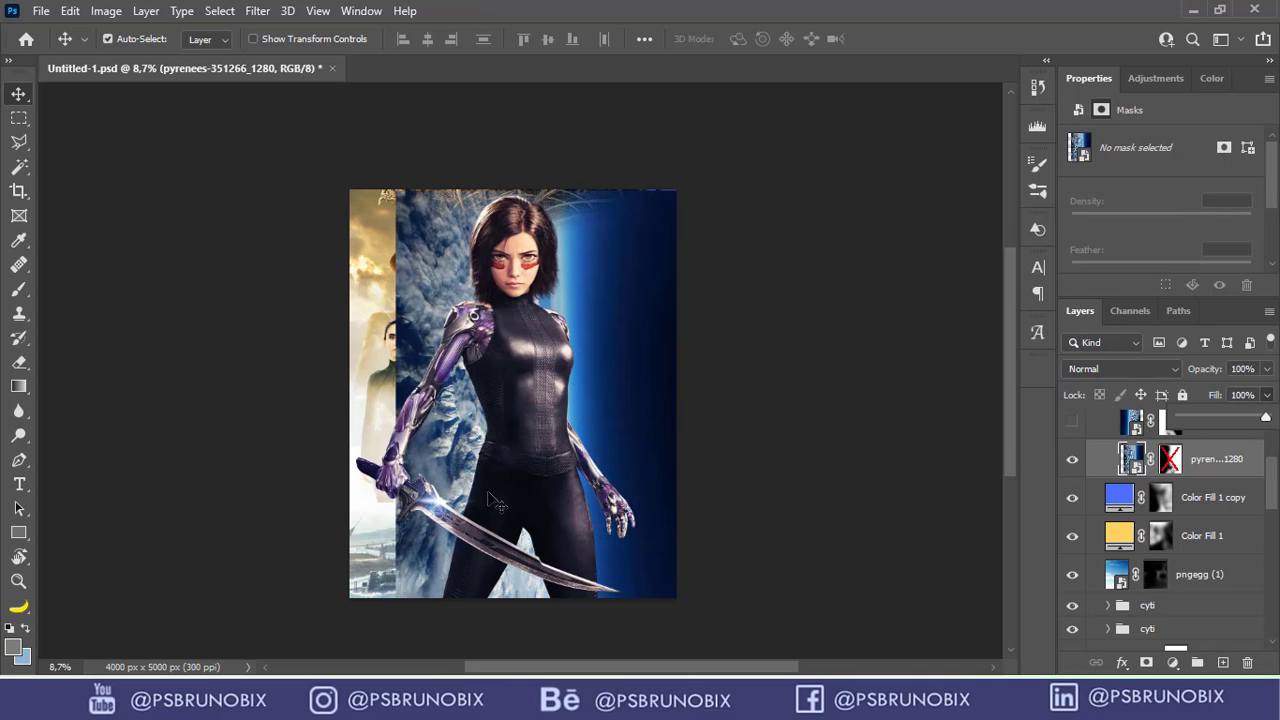
Return the "pyren...1280" layer to 55% fill, re-enable its mask and restore Screen blending.
key("ctrl")
left_click_drag(620, 380, 490, 338)
key("ctrl+z")
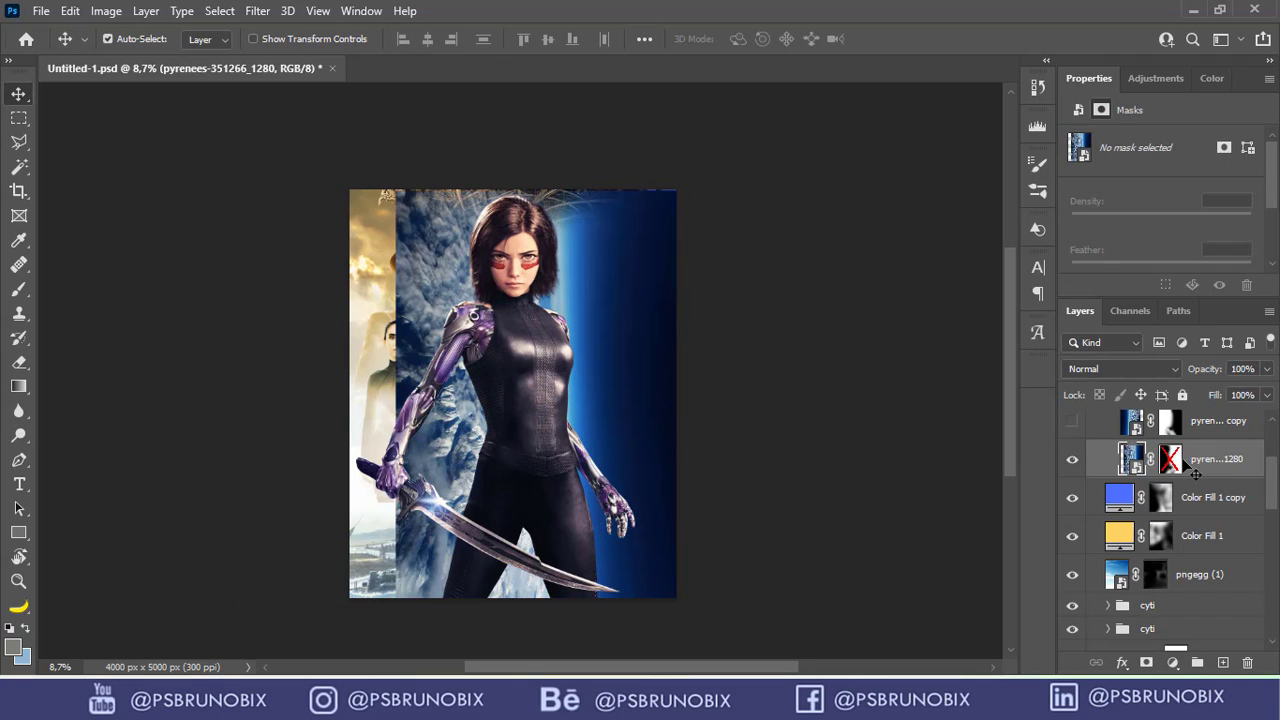
key("shift+5")
key("shift+5")
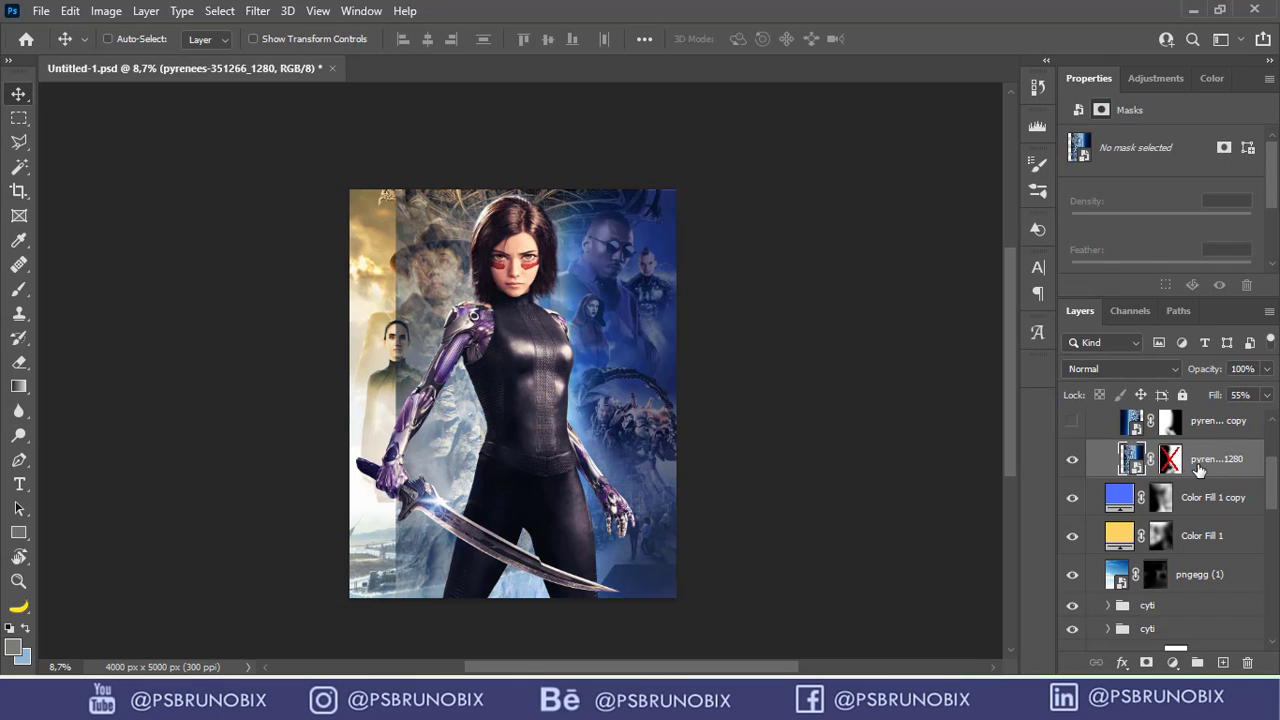
left_click(1196, 464, "shift")
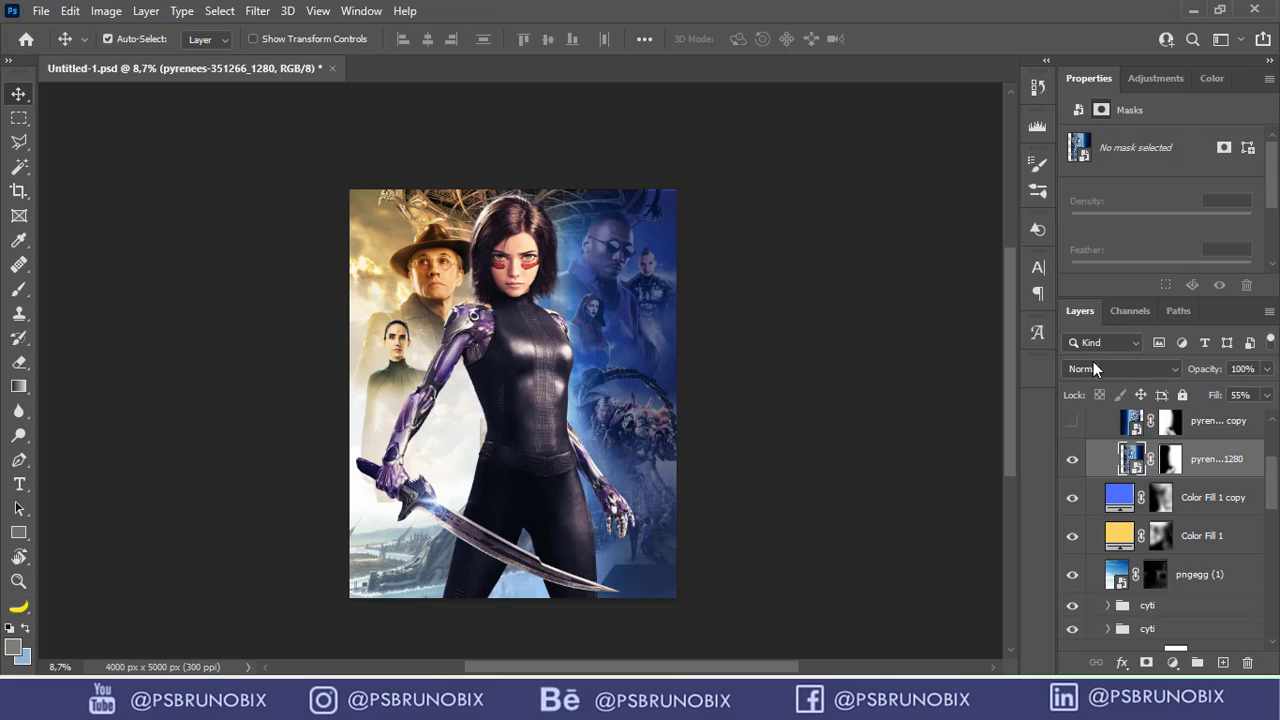
key("alt+shift+s")
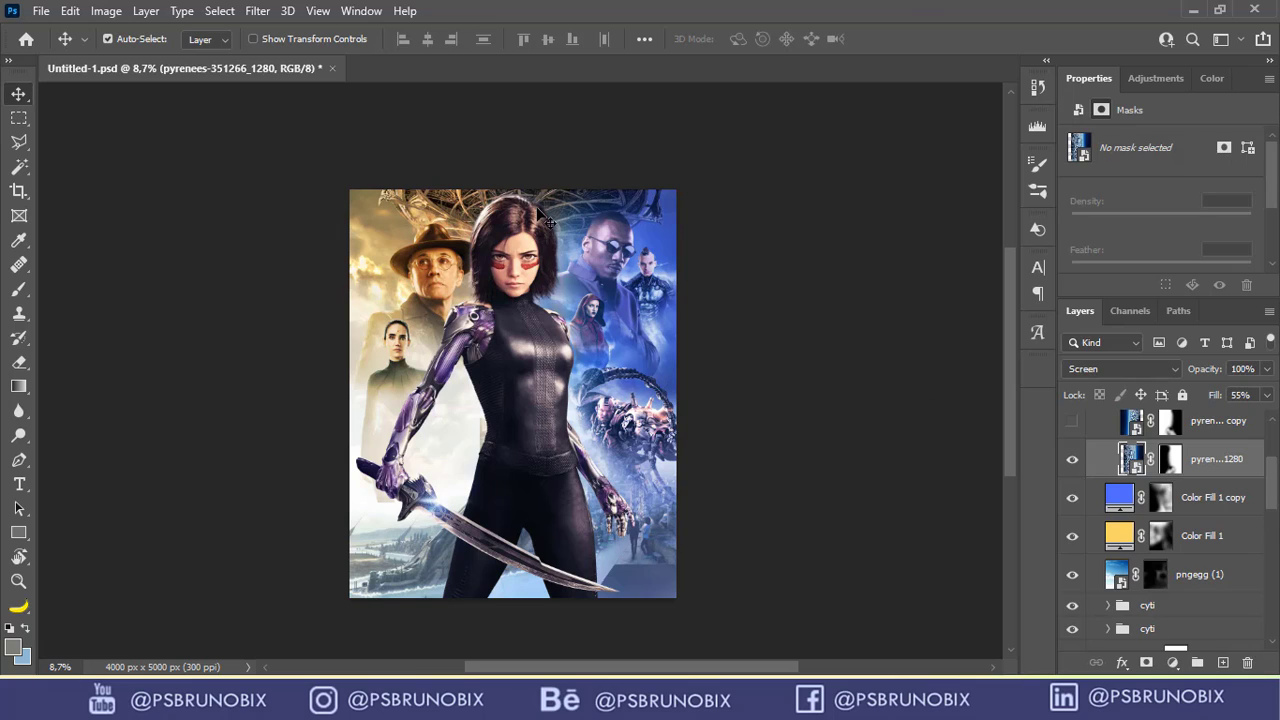
Compare the poster with and without the "pyren...1280" layer, and examine the combined composition from head to sword.
left_click(1073, 461)
left_click(1073, 461)
scroll(1170, 535, "up", 2)
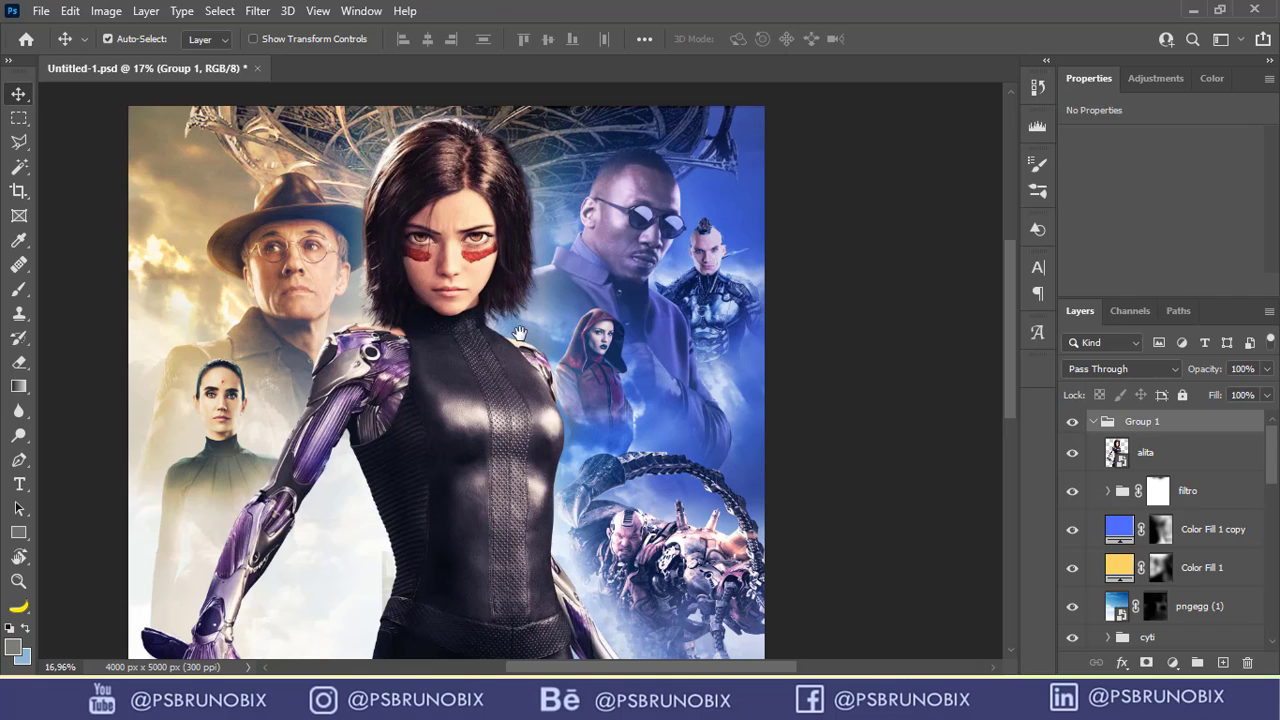
scroll(506, 311, "down", 3)
scroll(521, 305, "down", 1)
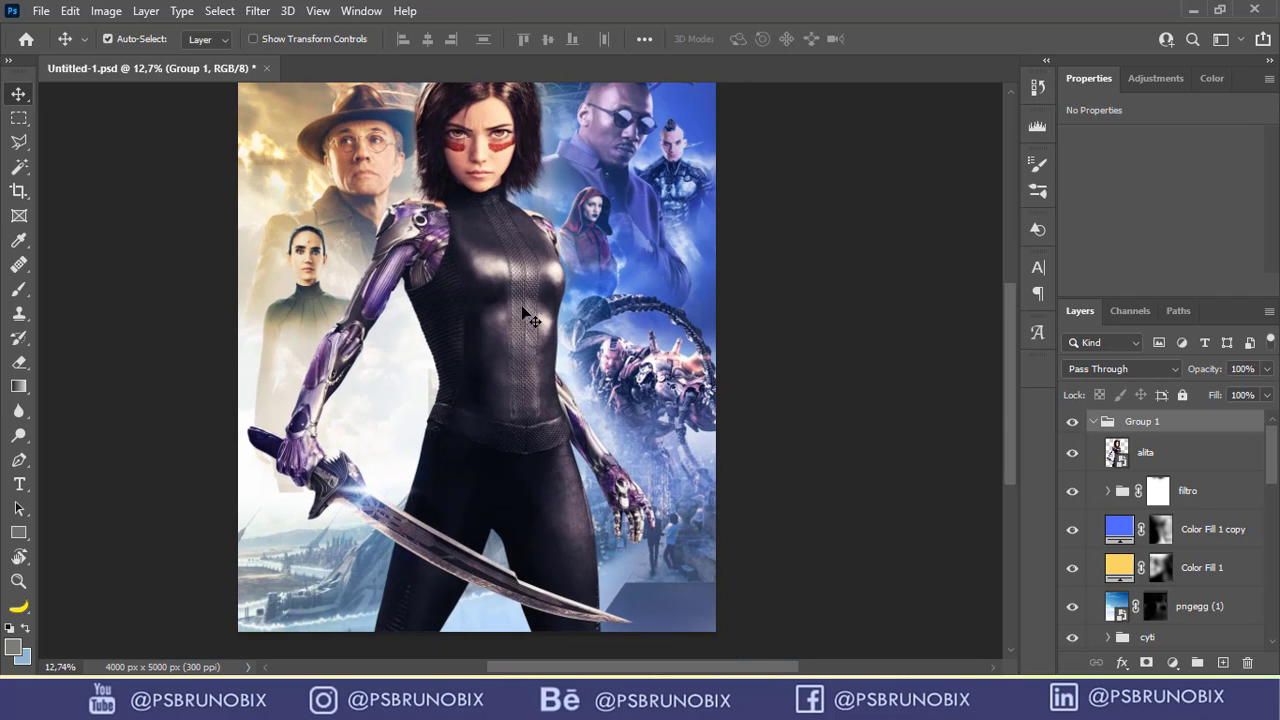
scroll(532, 322, "down", 1)
left_click_drag(498, 315, 484, 363)
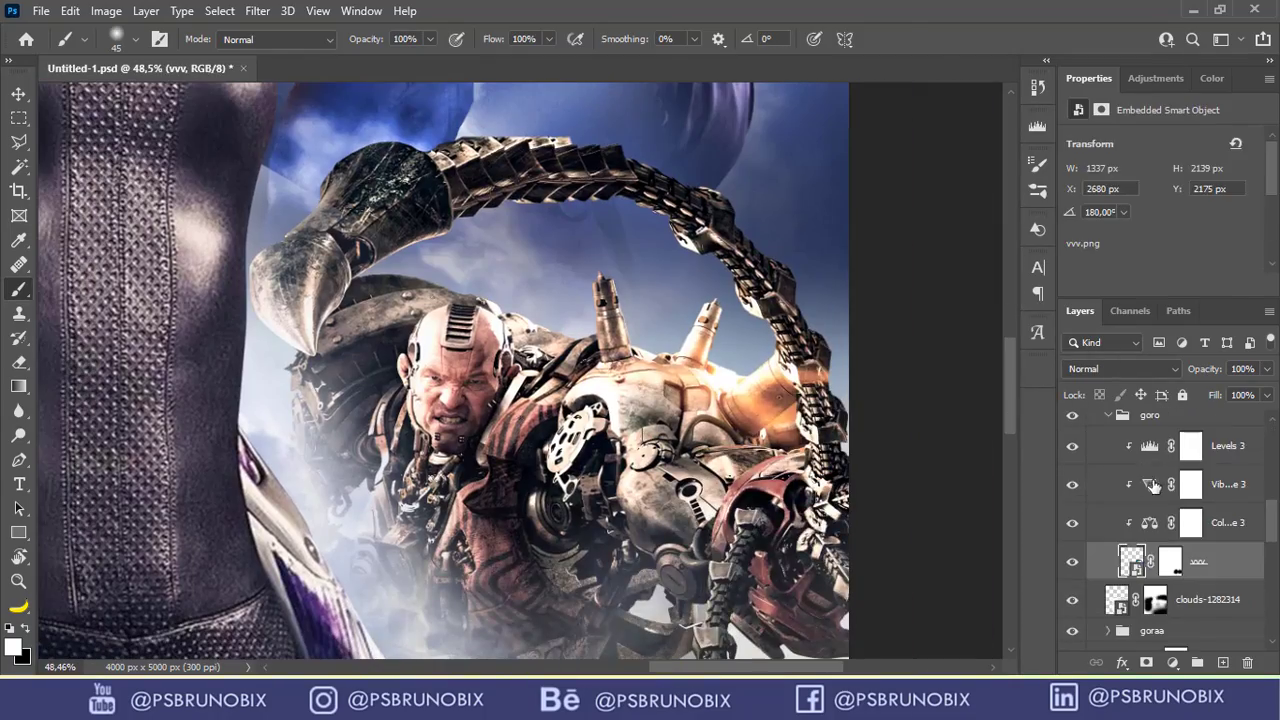
left_click(1189, 490)
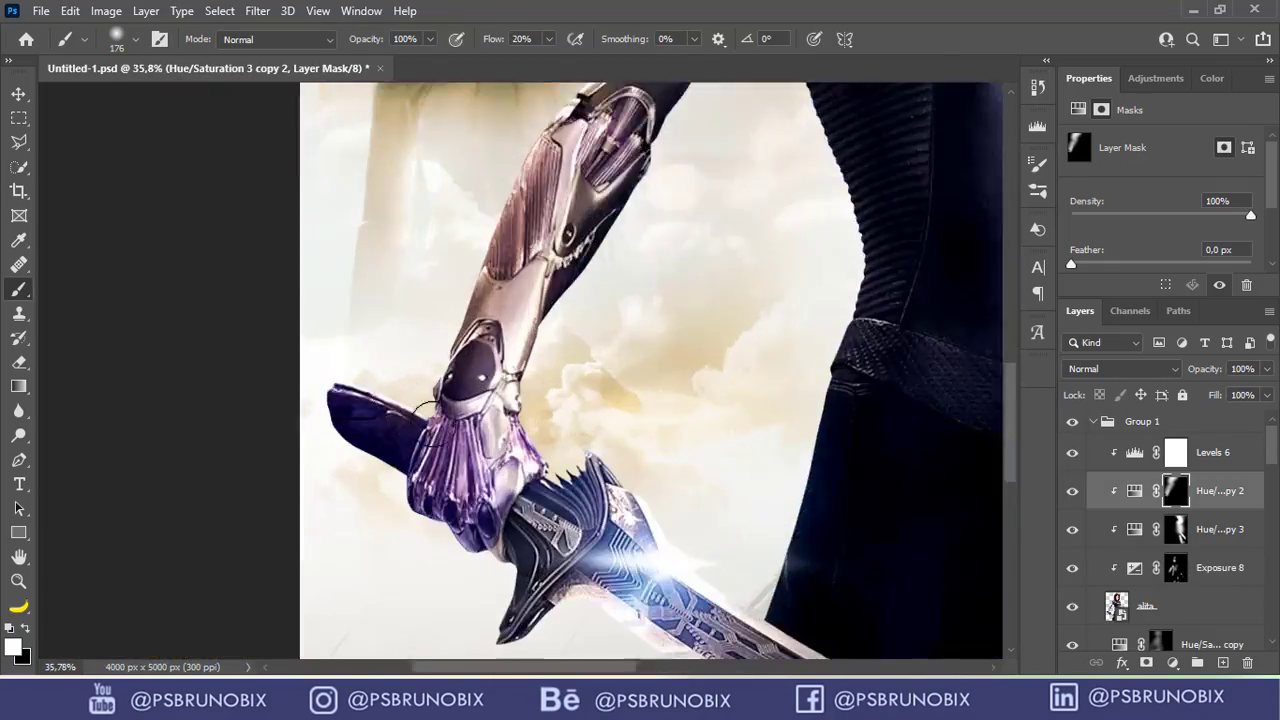
scroll(510, 432, "down", 8)
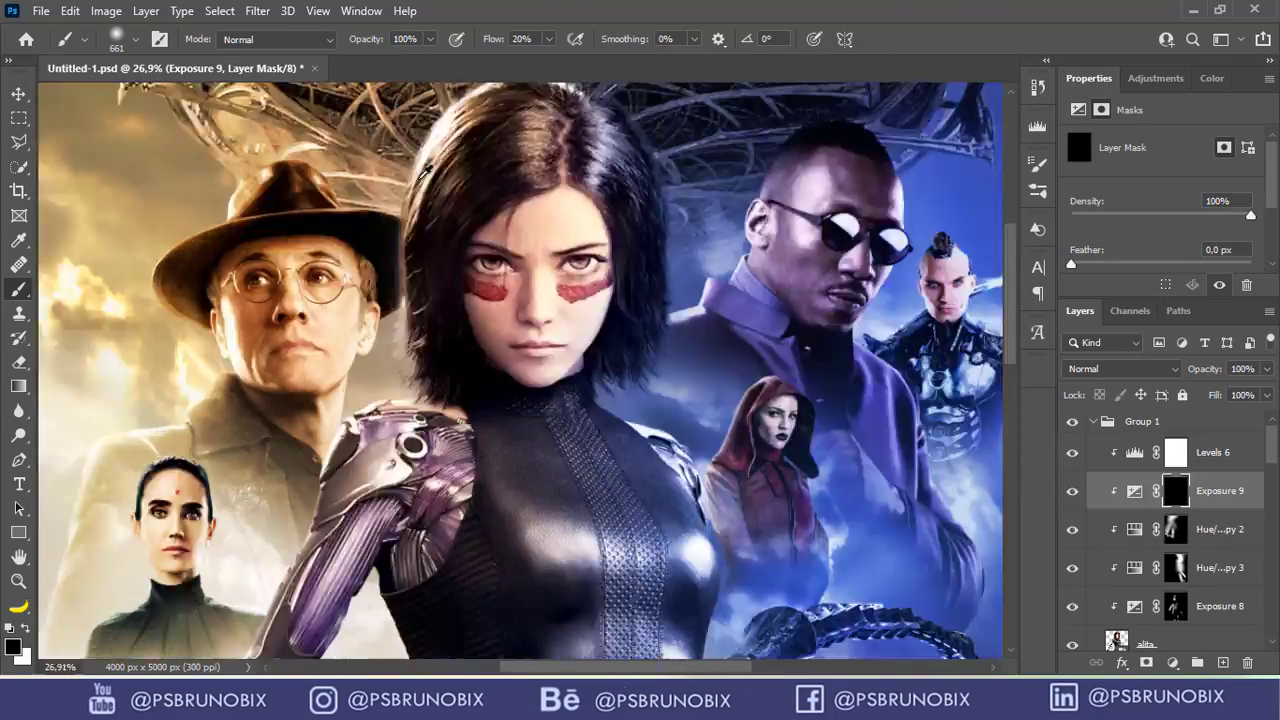
scroll(425, 170, "up", 6)
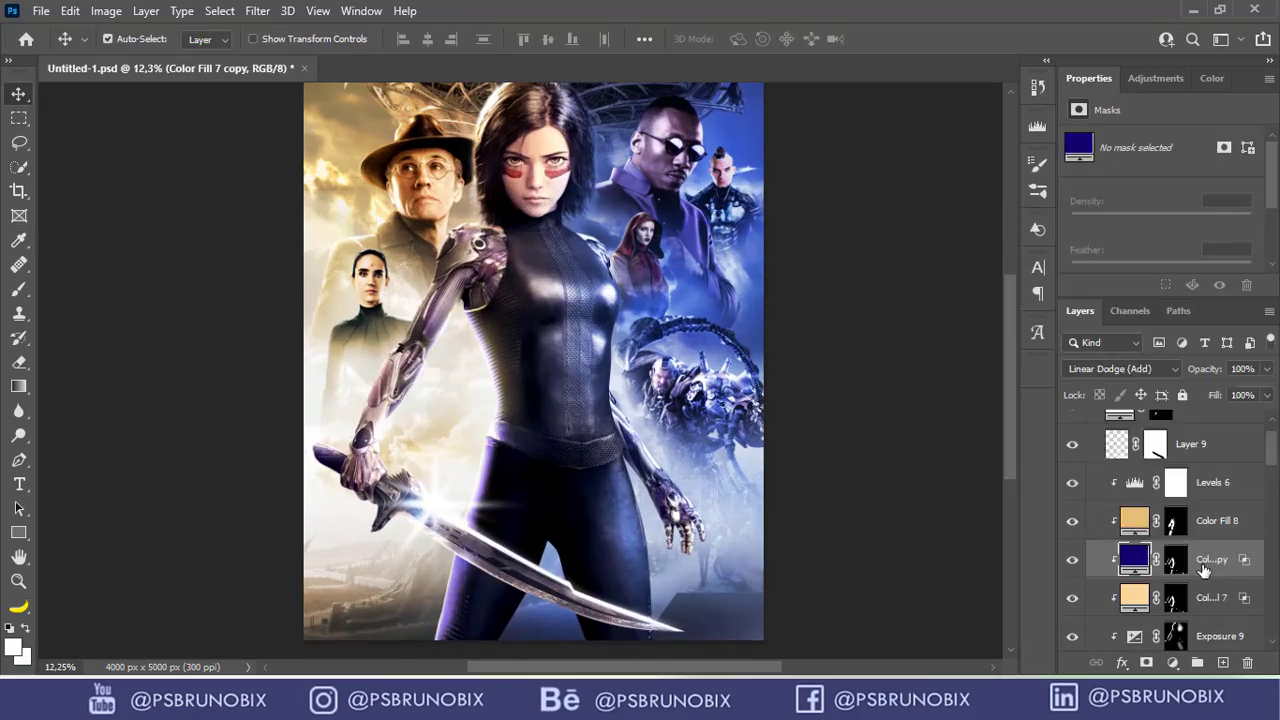
left_click(1078, 140)
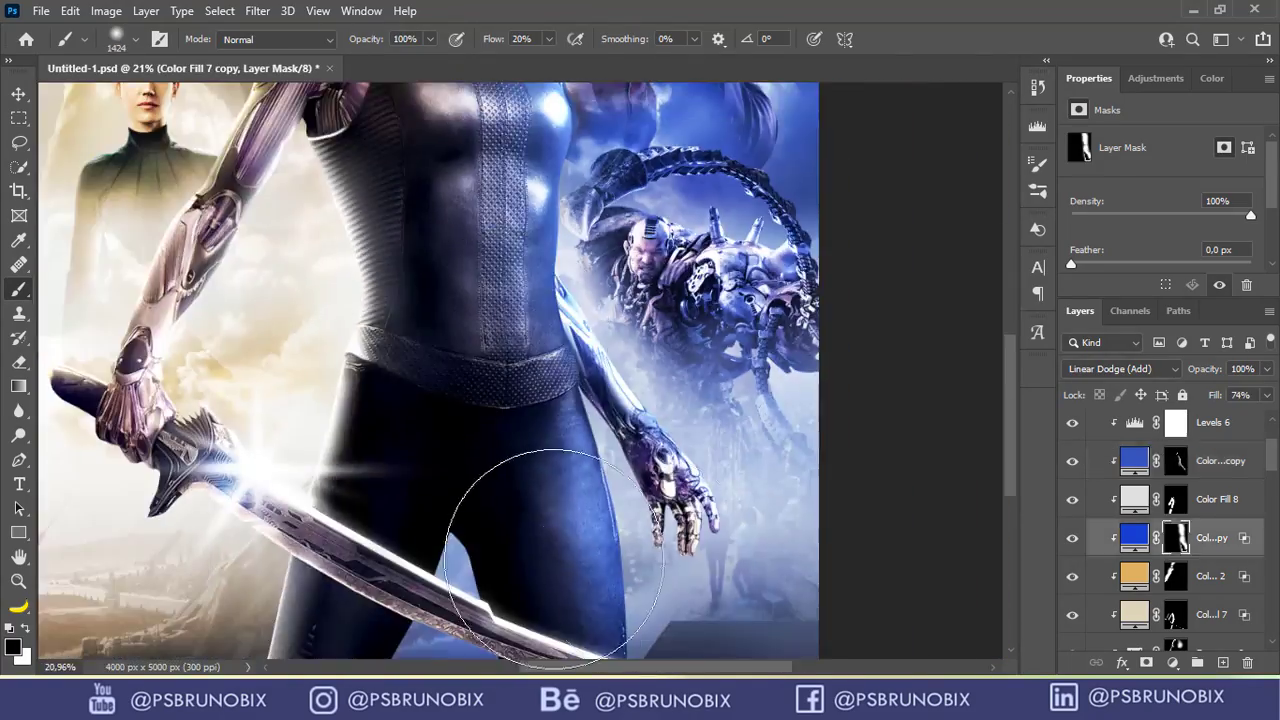
left_click(1215, 528)
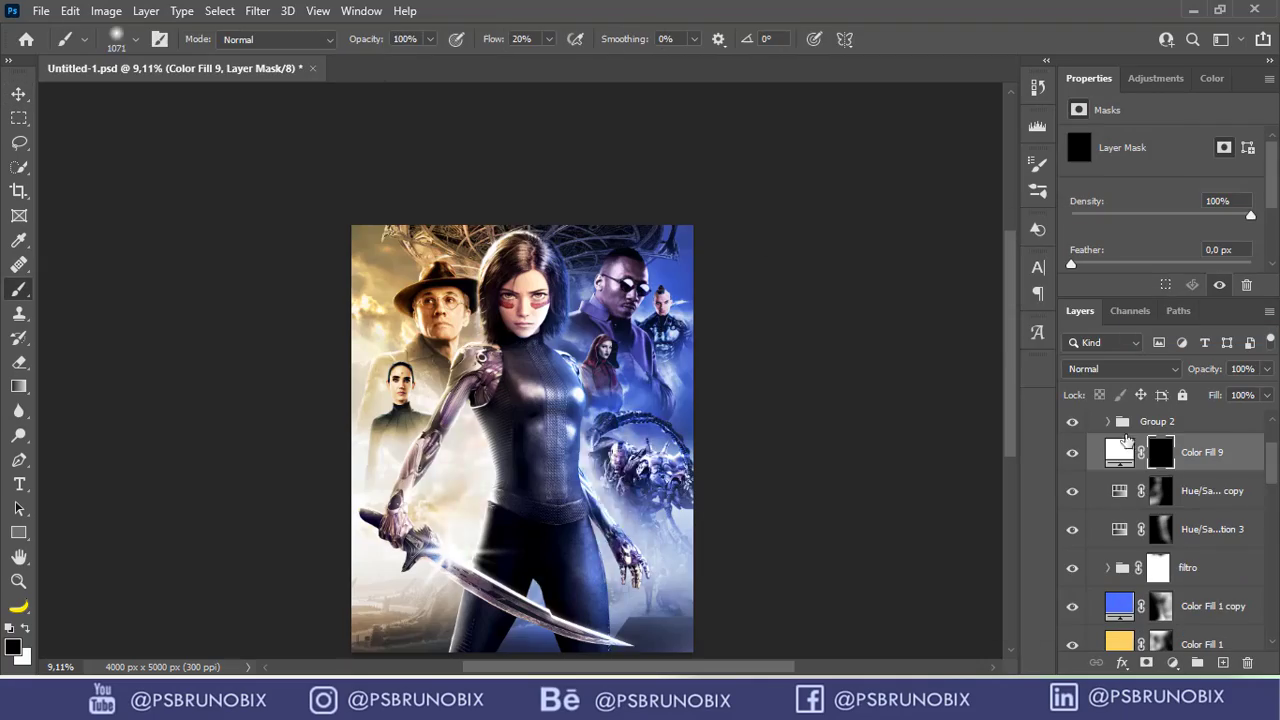
scroll(520, 365, "up", 3)
scroll(520, 365, "down", 3)
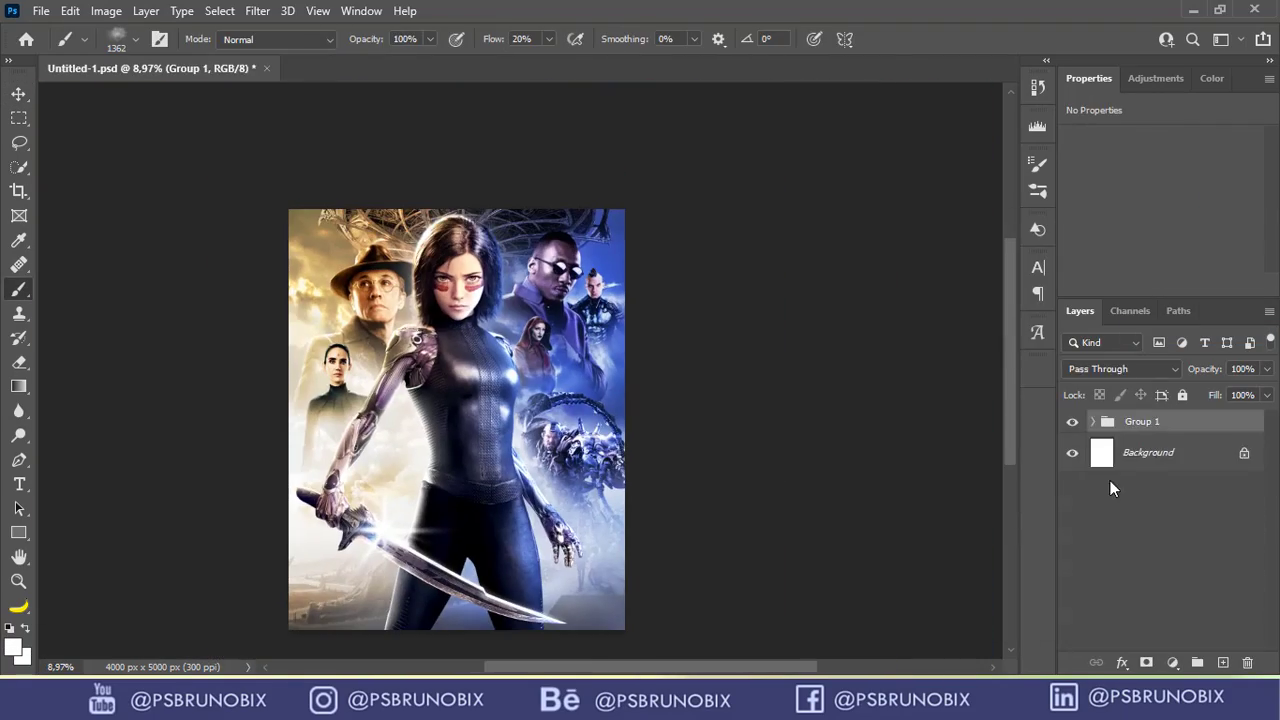